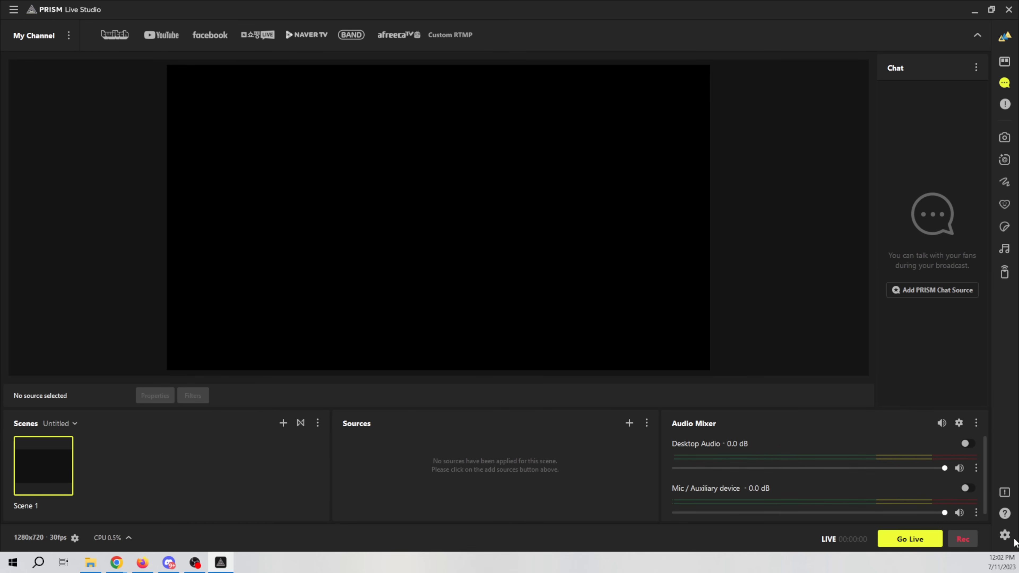
Set the output (scaled) resolution to 1920x1080 in the video settings and look through the common FPS values
left_click(1004, 537)
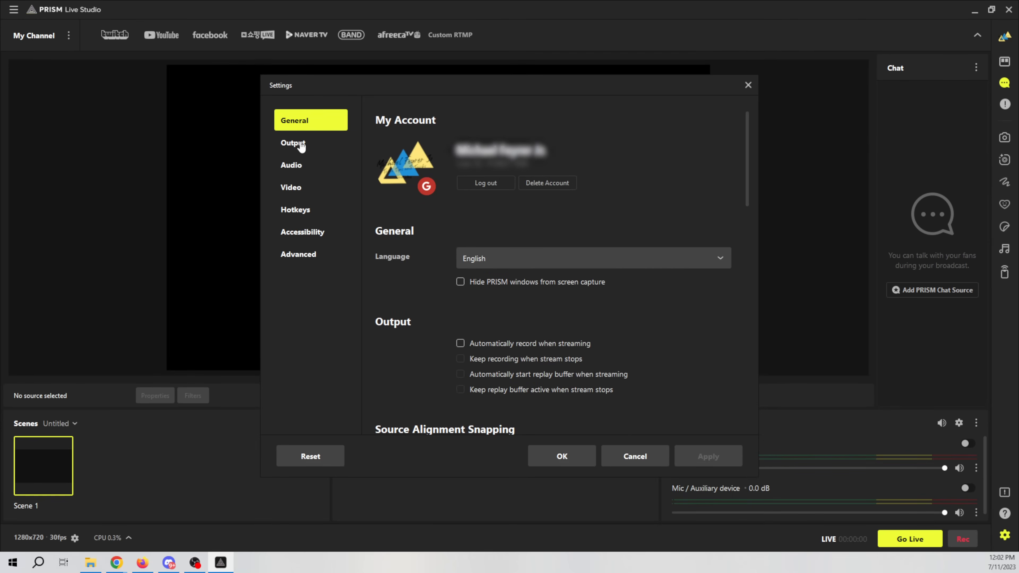
left_click(295, 195)
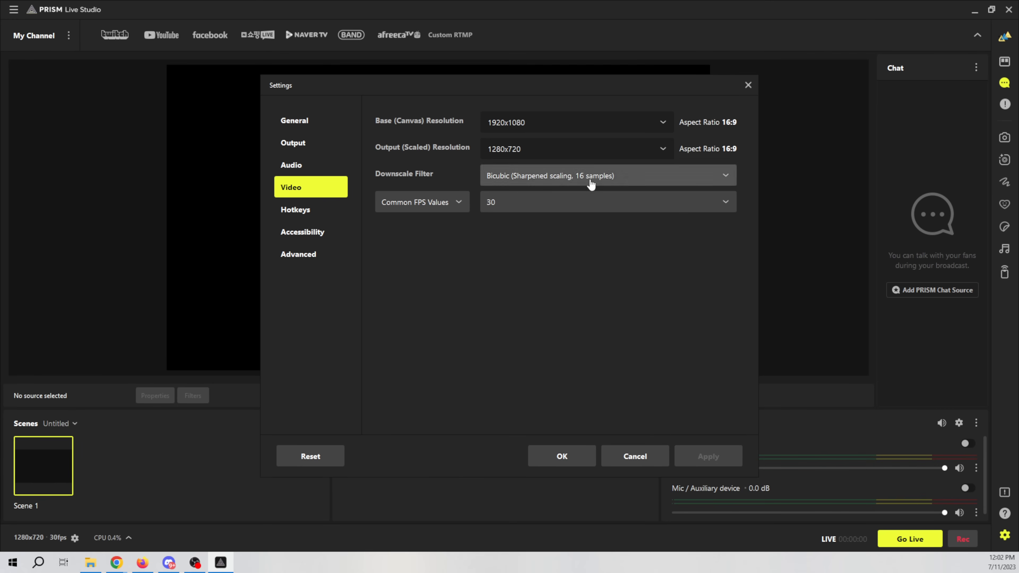
left_click(662, 148)
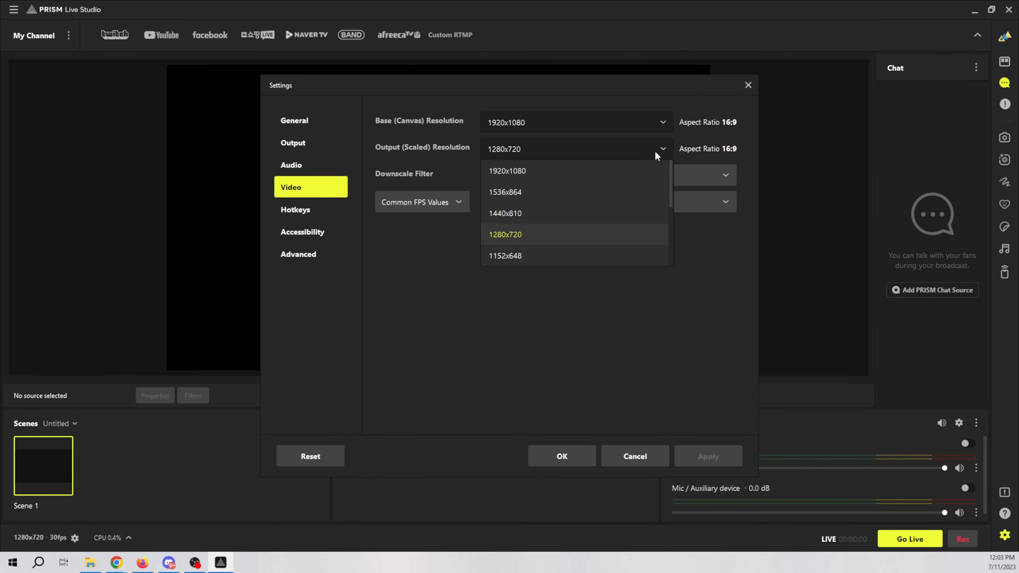
left_click(566, 176)
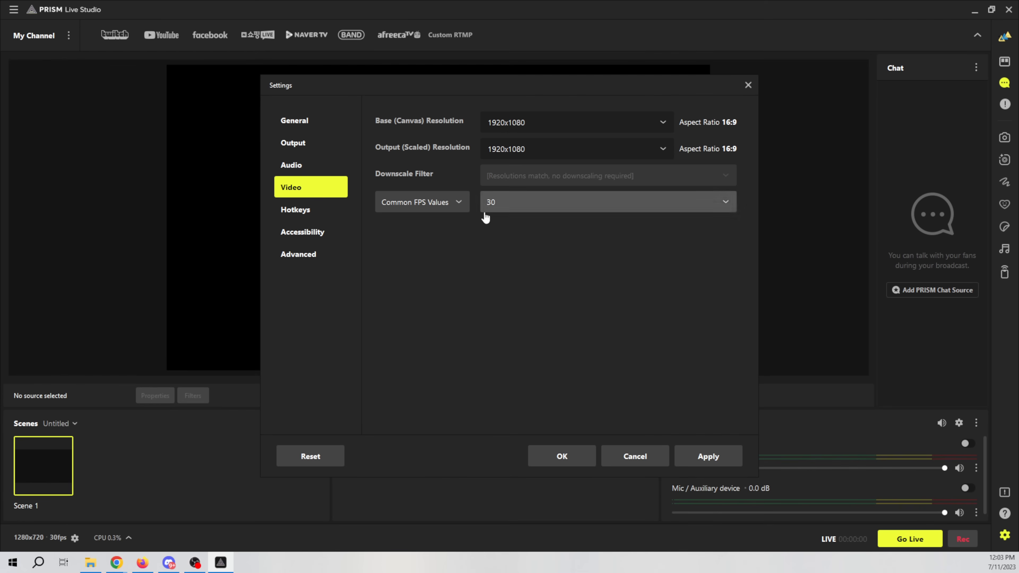
left_click(500, 209)
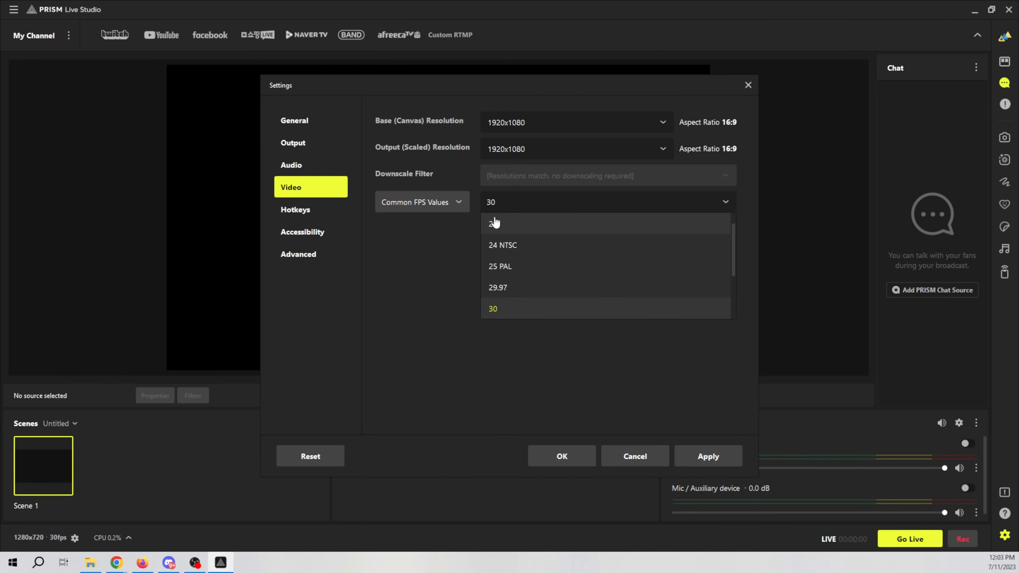
scroll(554, 282, "down", 1)
scroll(555, 282, "down", 1)
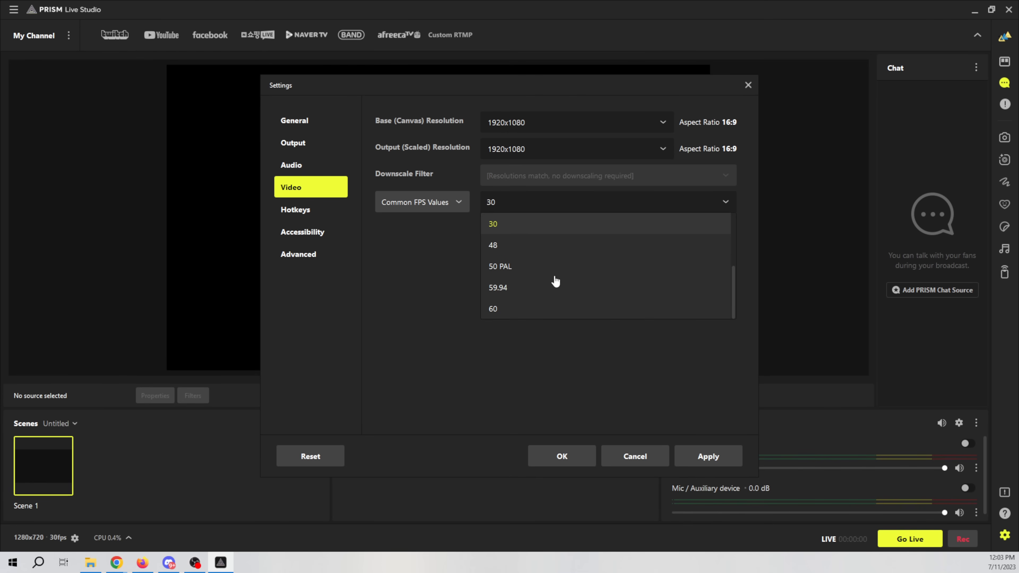
left_click(405, 283)
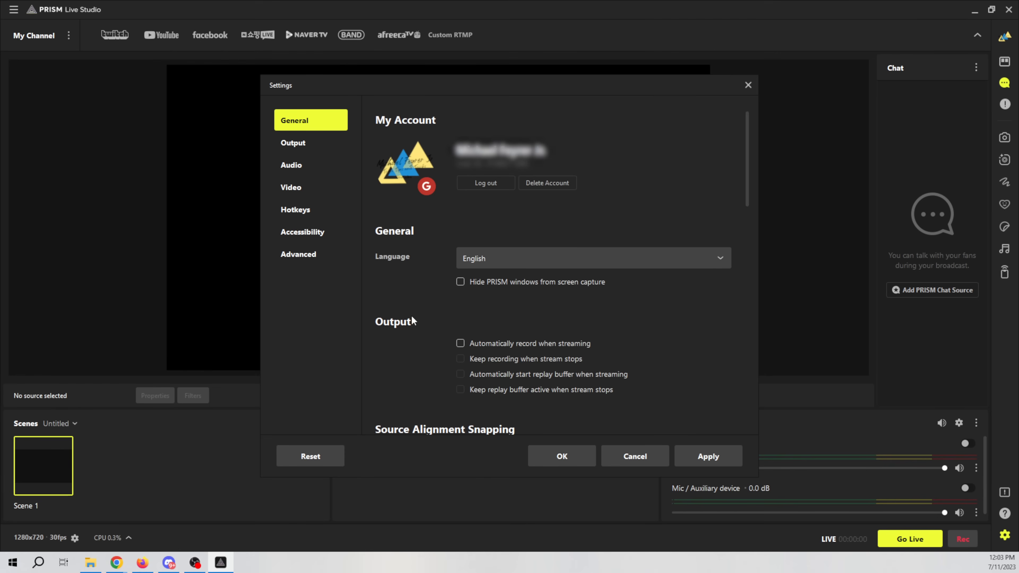
Set the scenes list display method to Text in the general settings and apply the changes
scroll(391, 353, "down", 10)
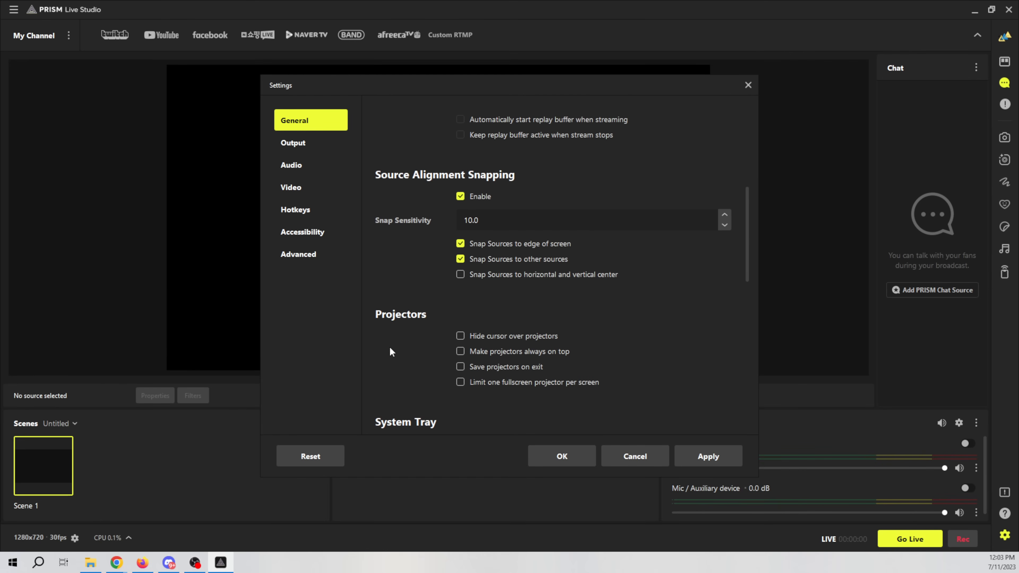
scroll(391, 352, "down", 1)
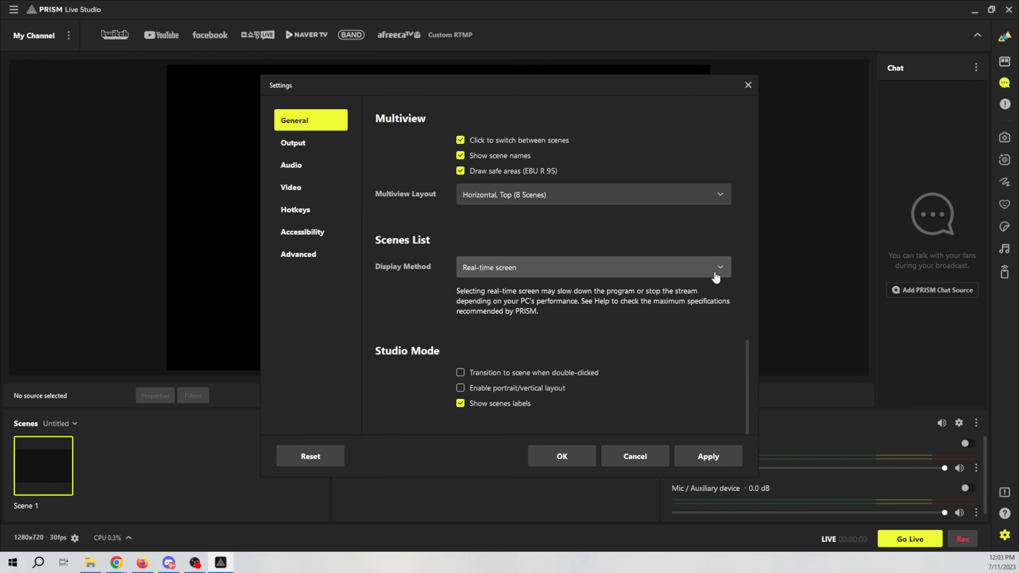
left_click(724, 272)
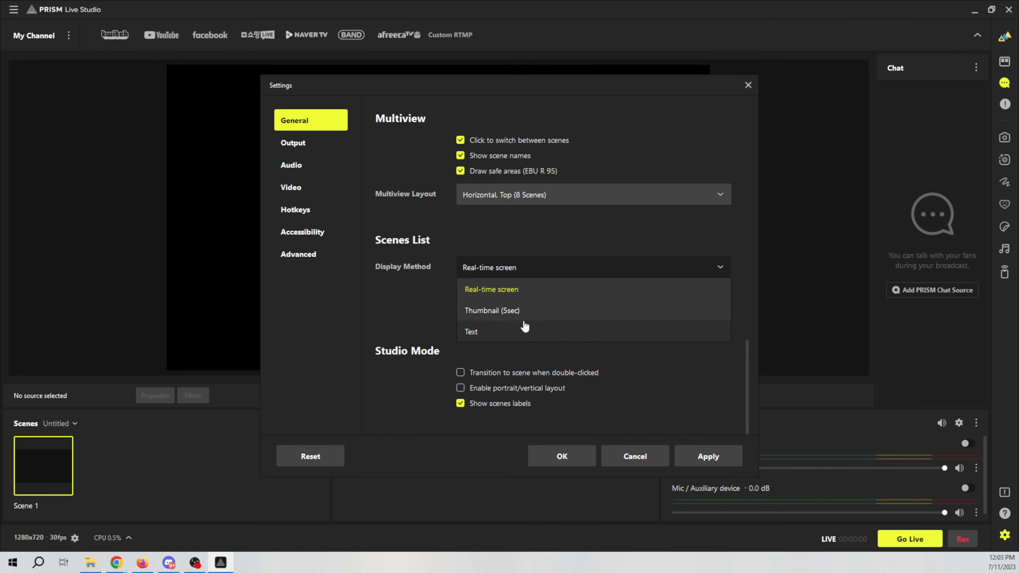
left_click(522, 320)
left_click(708, 457)
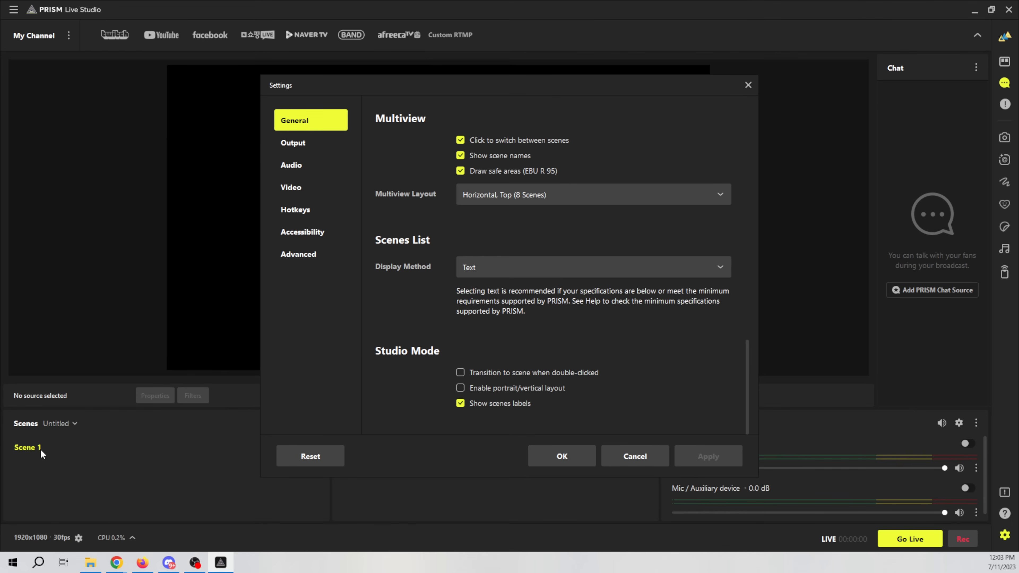
Switch the output mode to Advanced in the output settings and save the settings
left_click(293, 143)
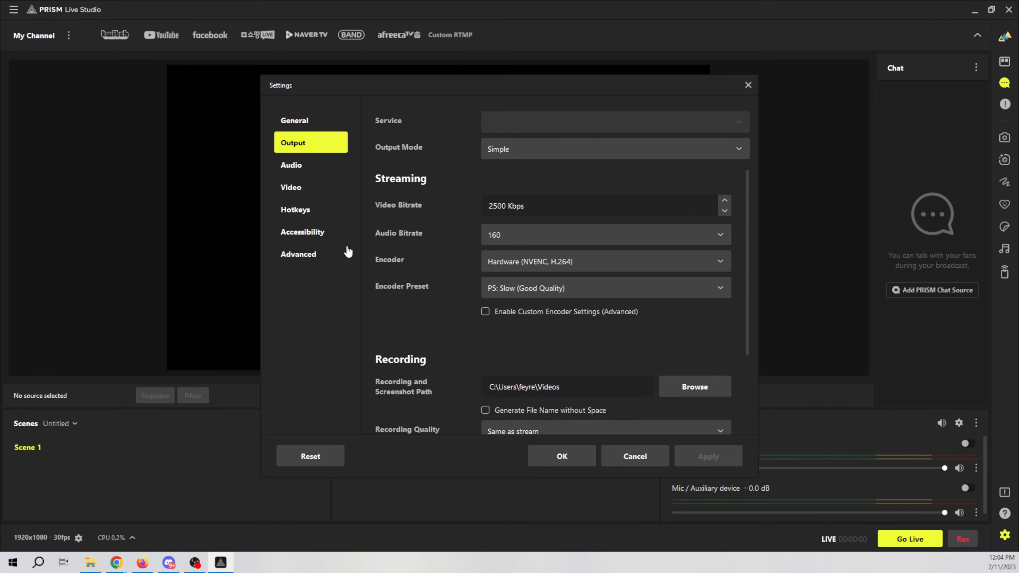
left_click(735, 148)
left_click(562, 194)
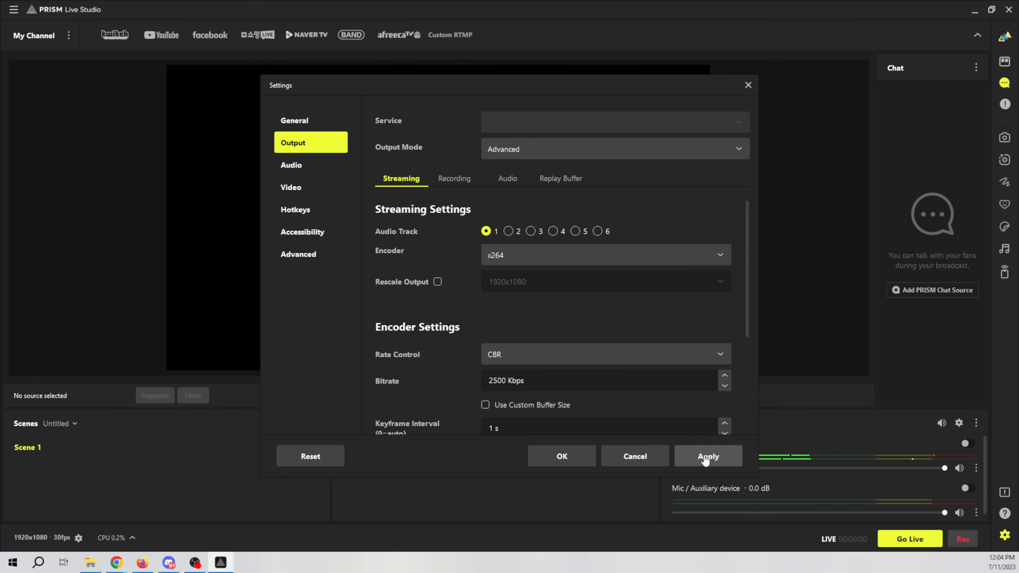
left_click(562, 455)
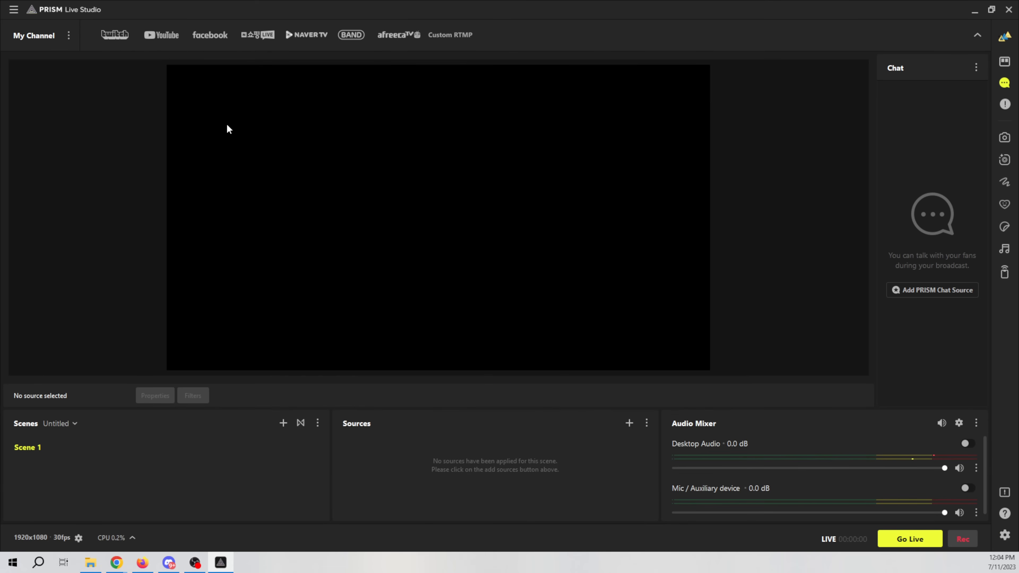
Connect a YouTube channel for streaming by signing in with the personal Google account
left_click(160, 36)
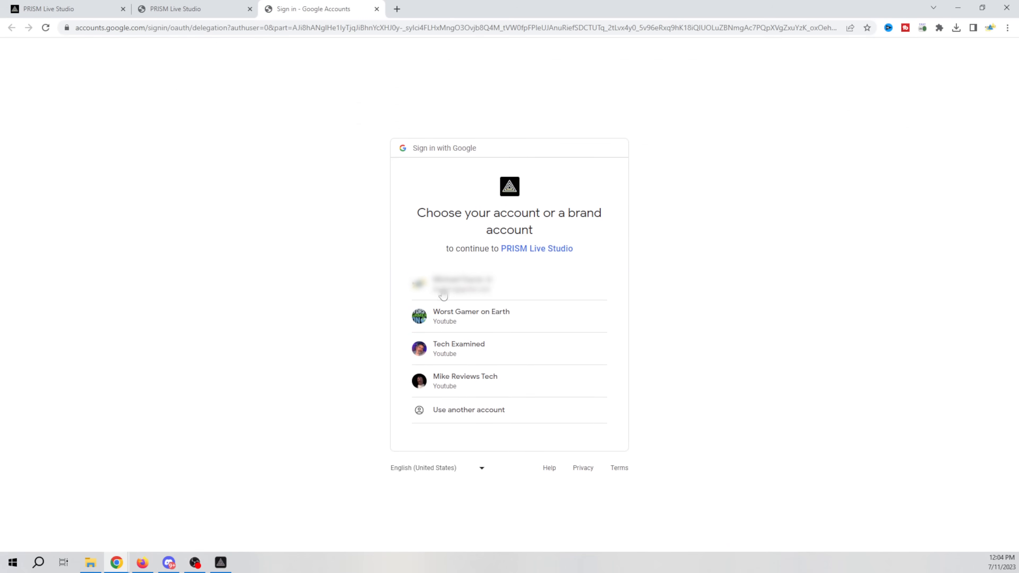
left_click(488, 283)
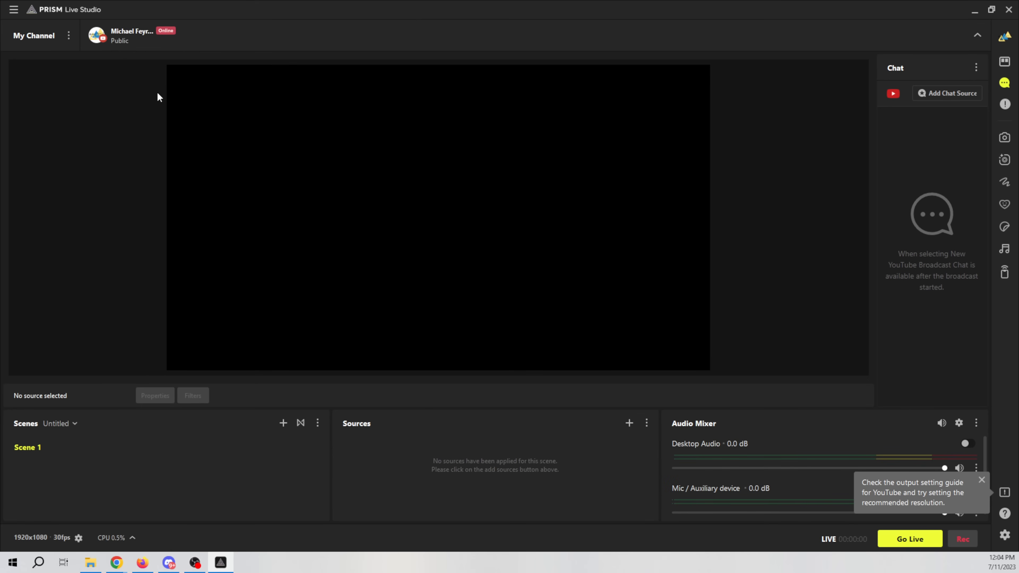
mouse_move(108, 35)
Set the streaming encoder to NVIDIA NVENC H.264 in the output settings
left_click(1005, 536)
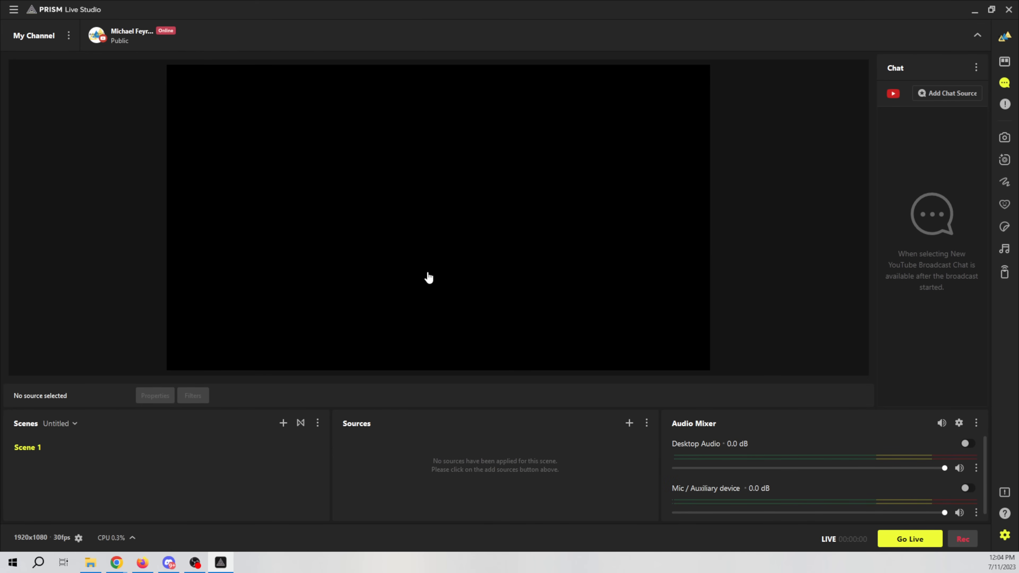
left_click(298, 151)
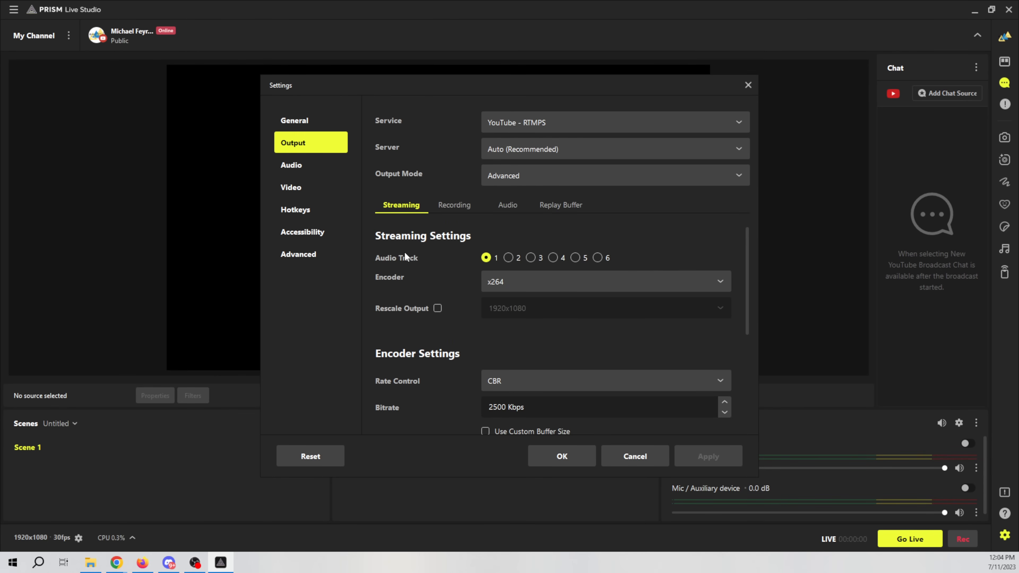
scroll(404, 251, "down", 1)
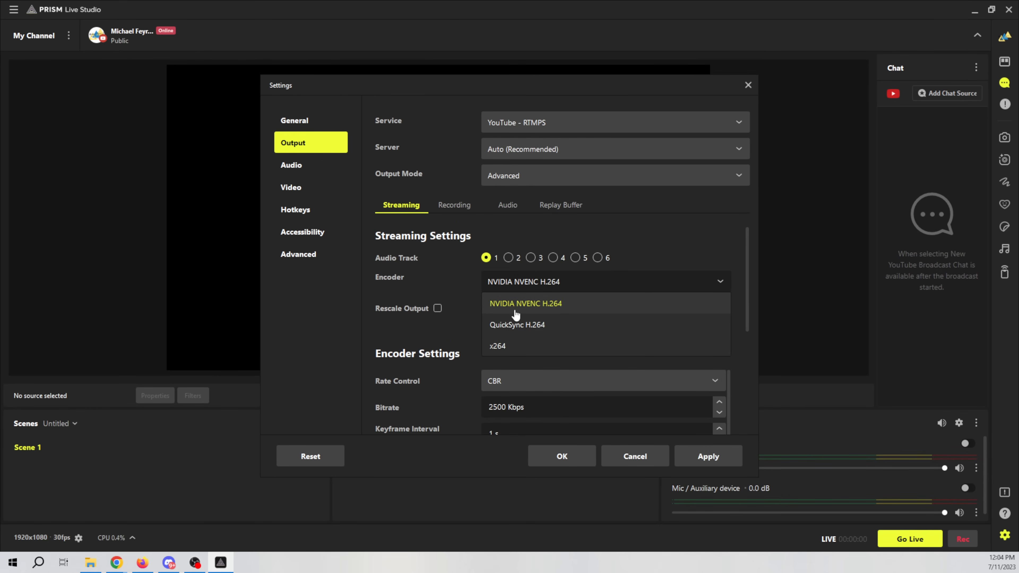
left_click(667, 239)
Switch the streaming encoder's rate control to CQP and back to CBR
scroll(447, 301, "down", 1)
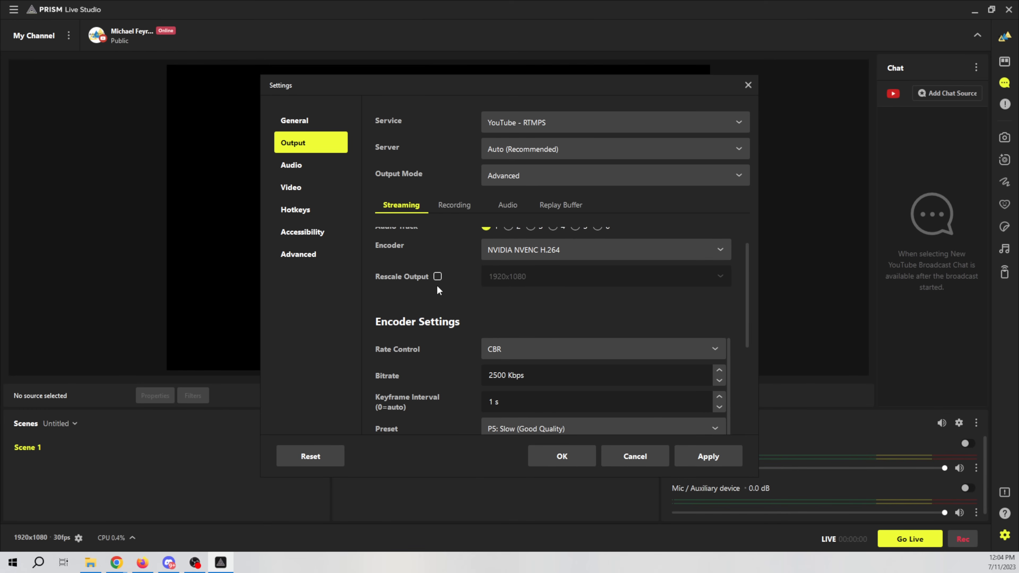
scroll(467, 297, "down", 2)
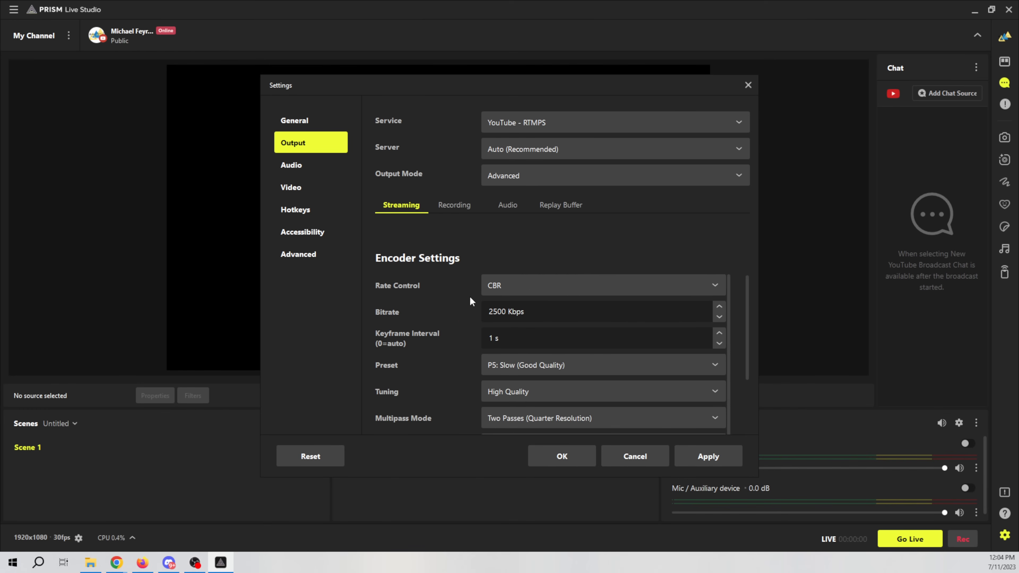
left_click(551, 286)
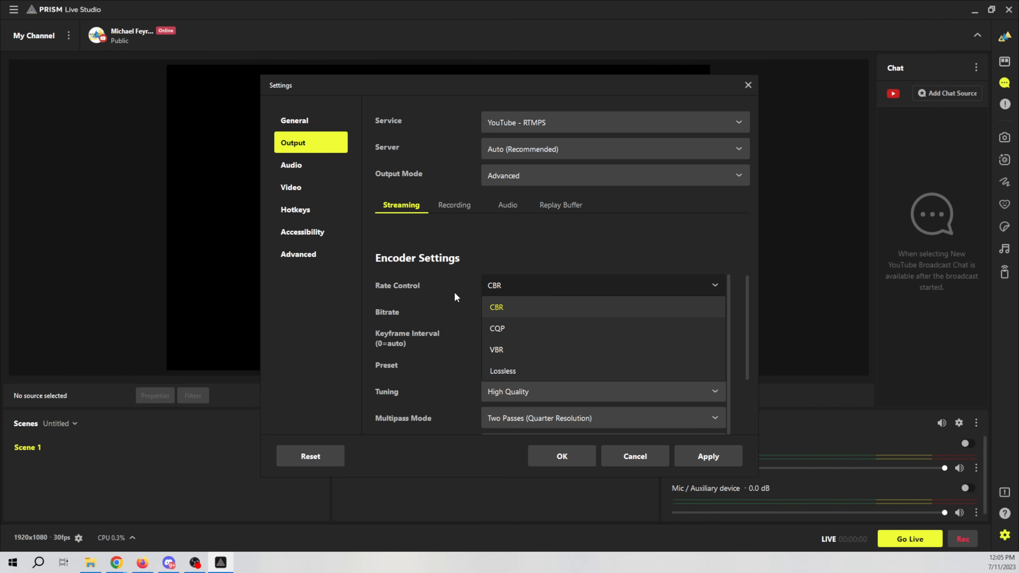
left_click(494, 328)
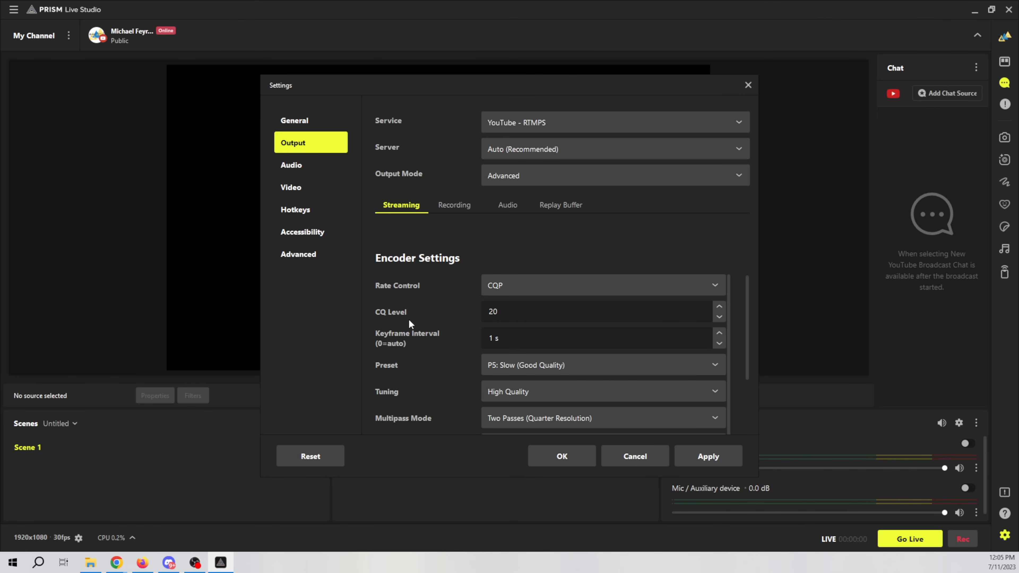
left_click(518, 284)
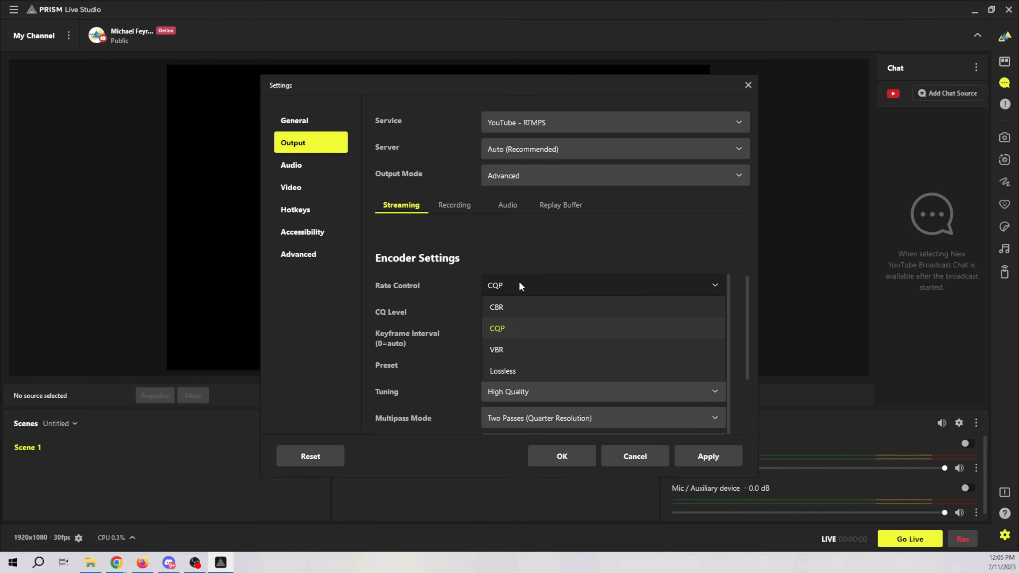
left_click(518, 308)
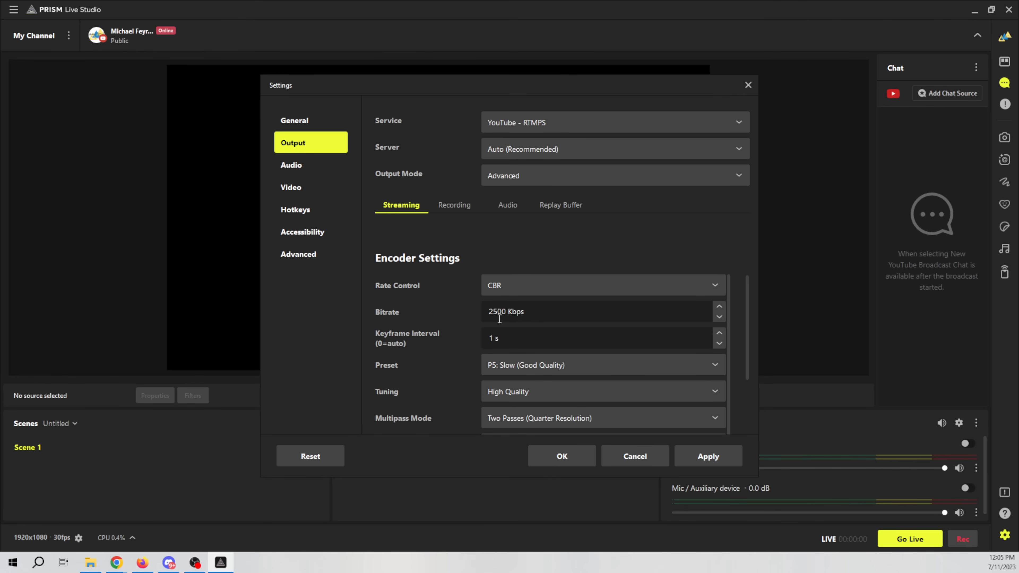
Set the streaming bitrate to 6000 Kbps
left_click_drag(506, 310, 474, 312)
type("6000")
Examine the encoder's tuning and preset options and the remaining encoder settings down to Max B-frames
scroll(518, 344, "down", 1)
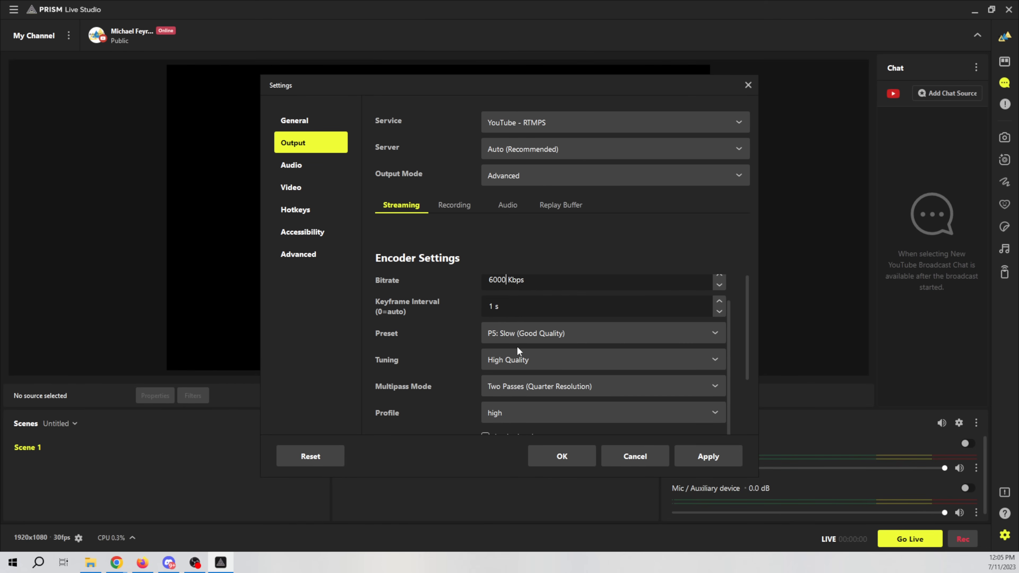
left_click(714, 359)
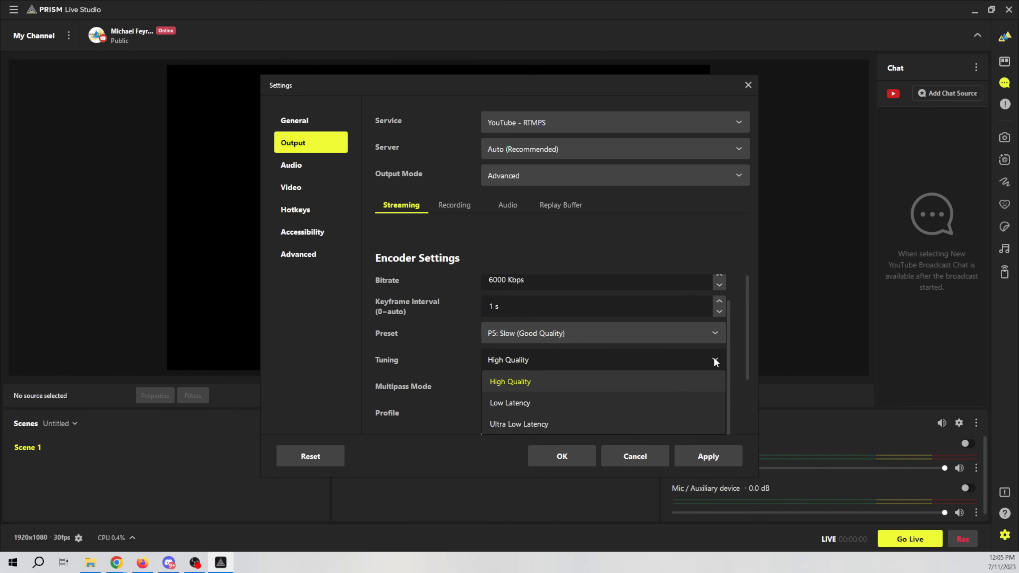
left_click(431, 339)
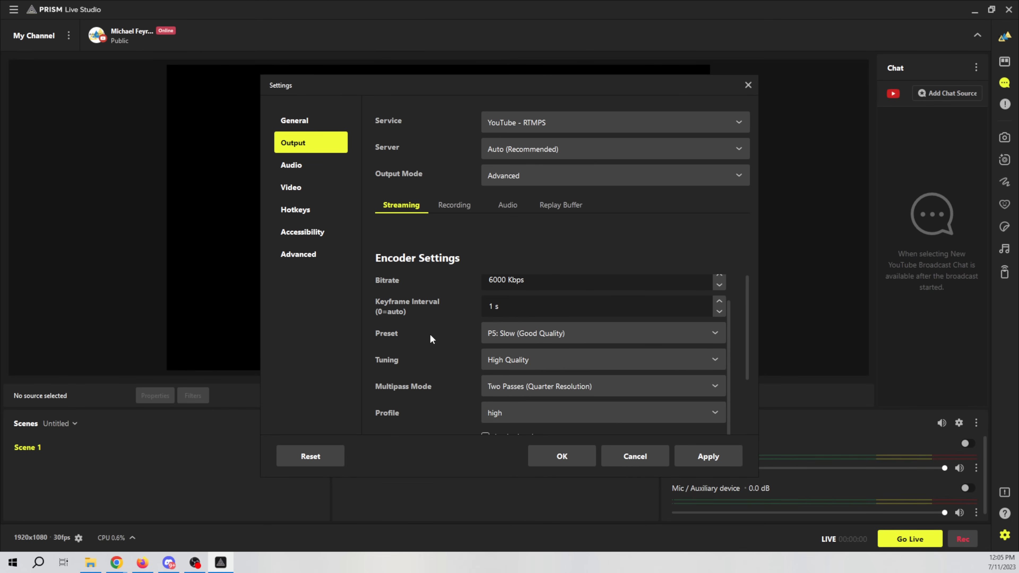
left_click(716, 333)
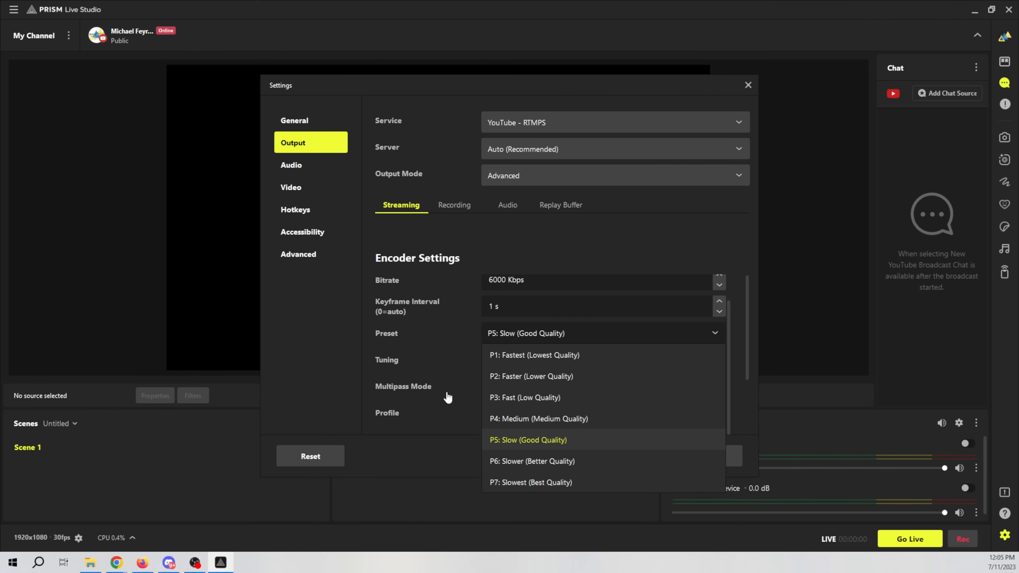
left_click(449, 335)
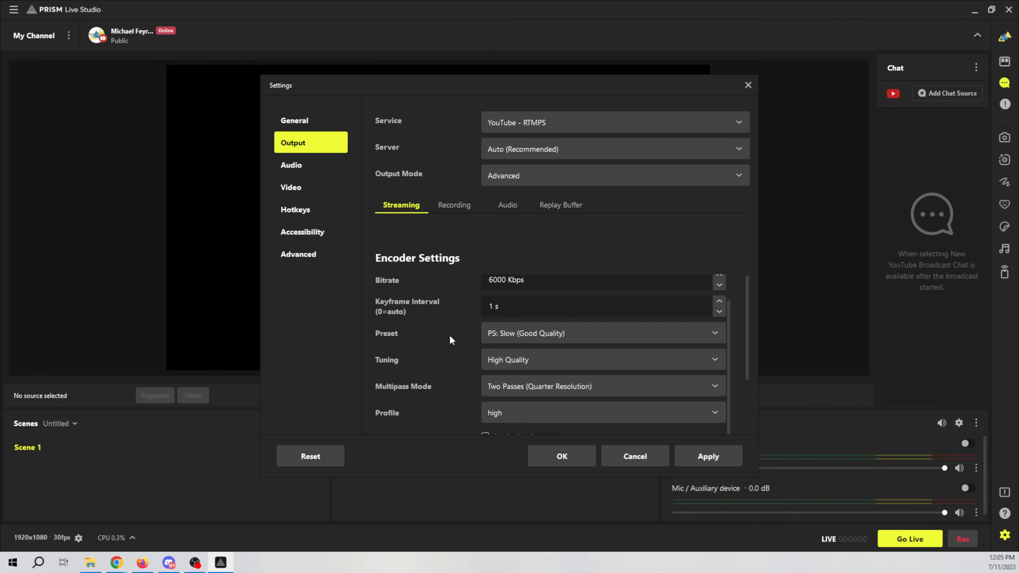
scroll(459, 357, "down", 1)
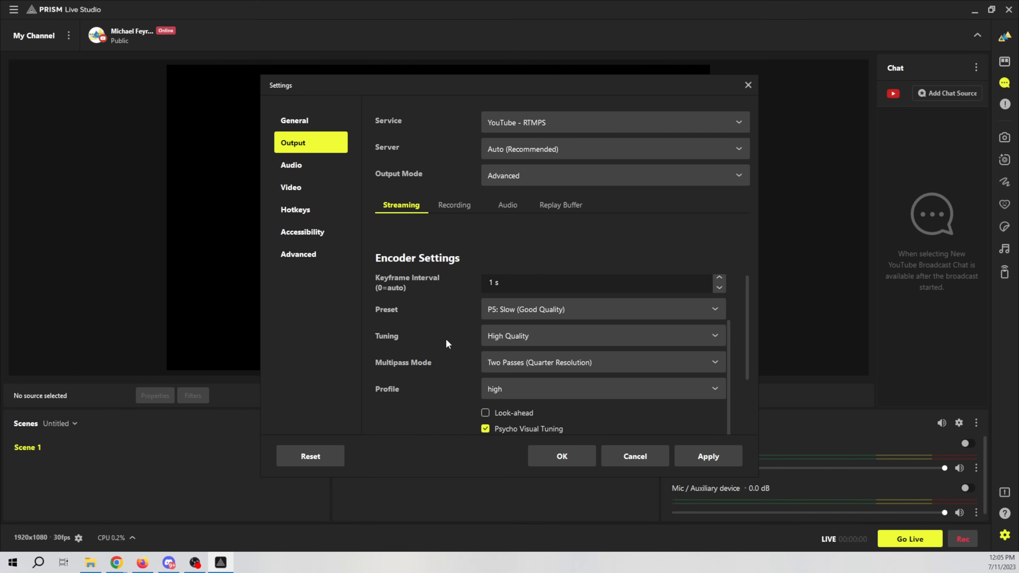
scroll(446, 338, "up", 2)
scroll(449, 338, "down", 1)
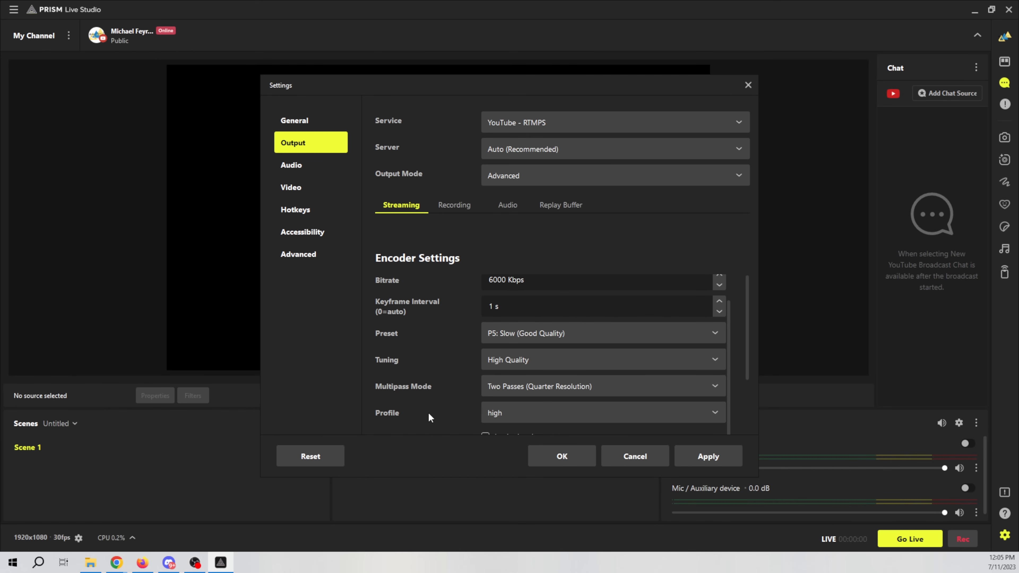
scroll(441, 387, "down", 1)
scroll(441, 387, "down", 1)
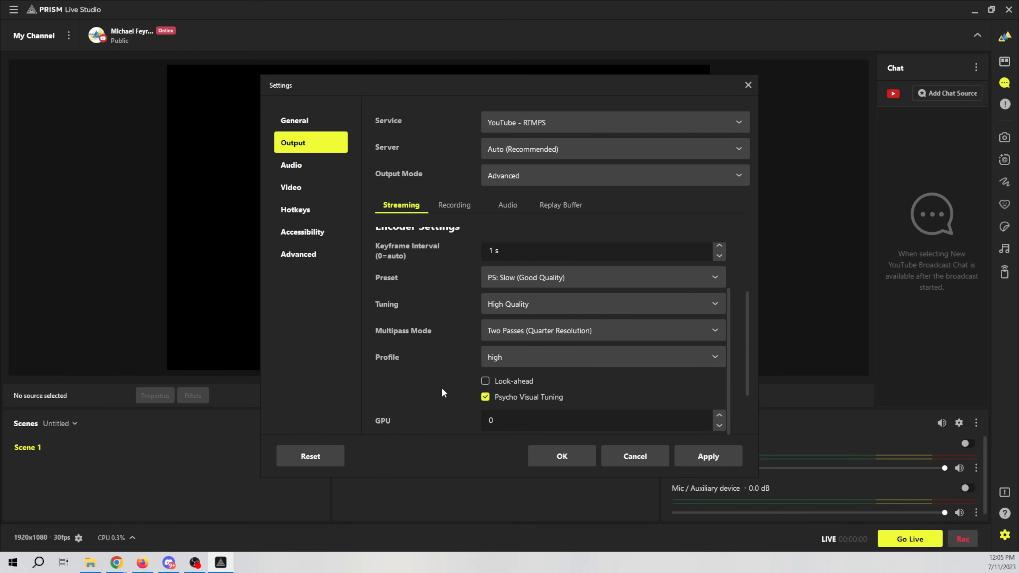
scroll(441, 387, "down", 2)
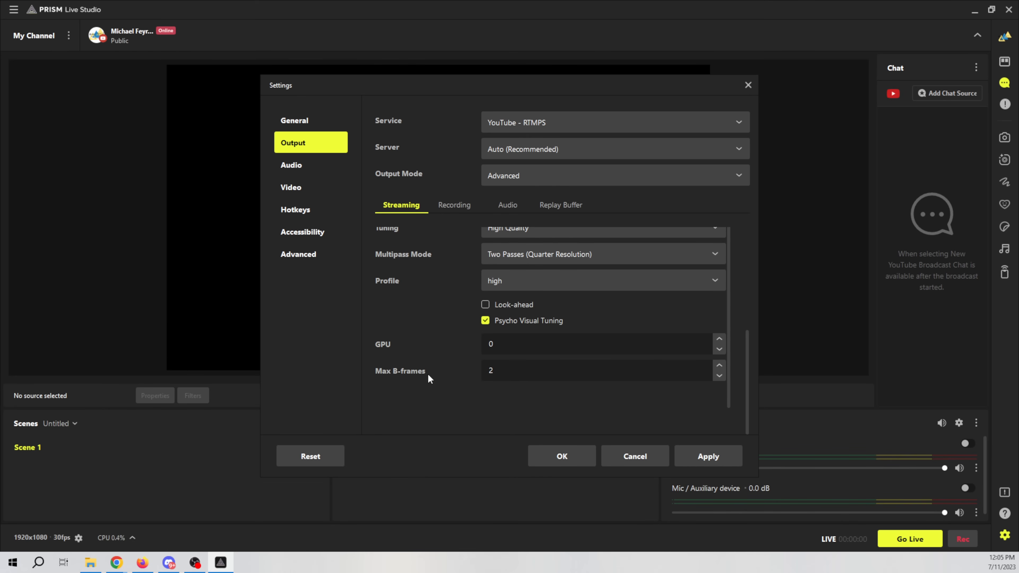
scroll(452, 332, "up", 8)
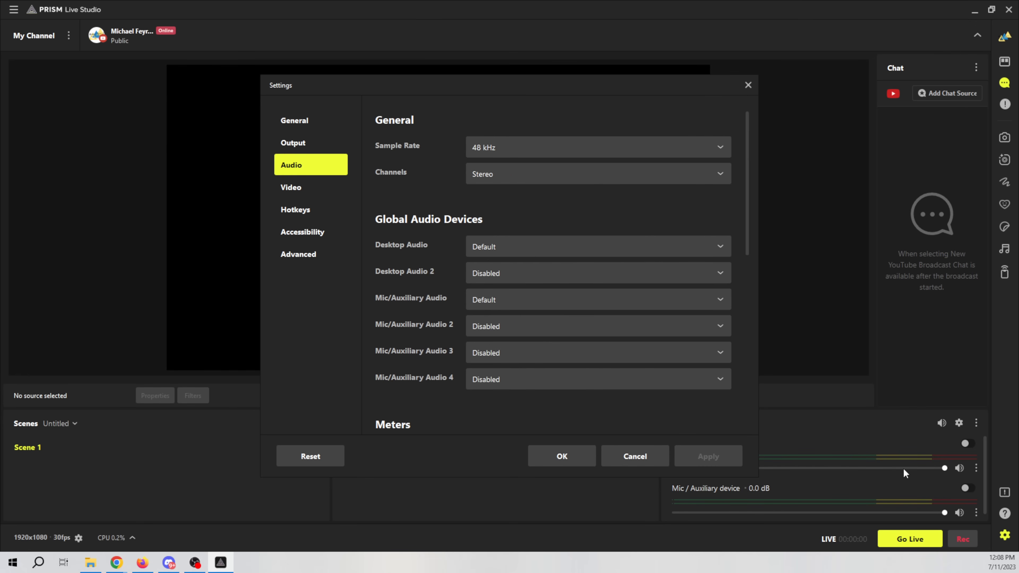
Disable the global Desktop Audio and Mic/Auxiliary Audio devices and apply the change
left_click(624, 258)
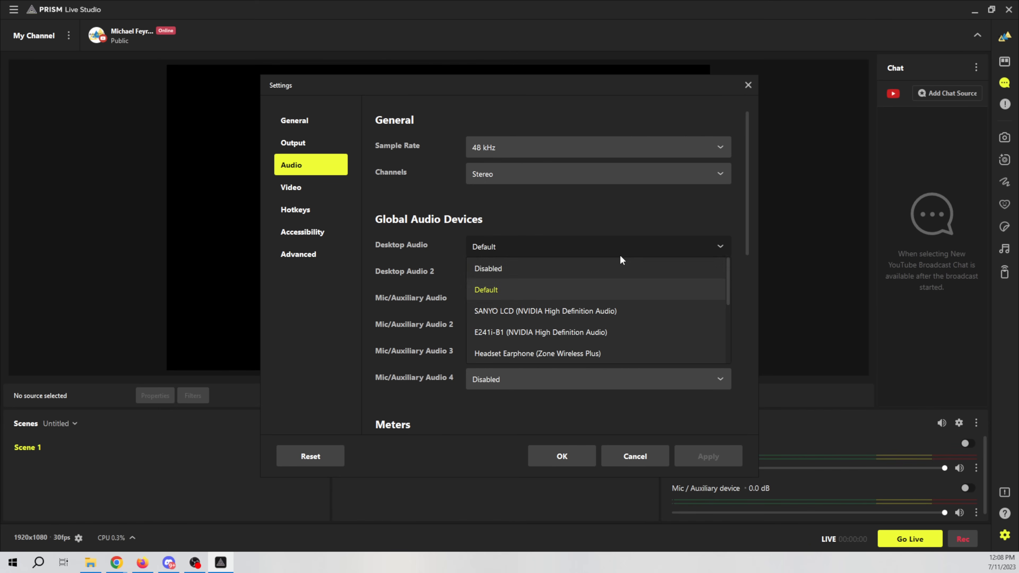
left_click(567, 275)
left_click(523, 304)
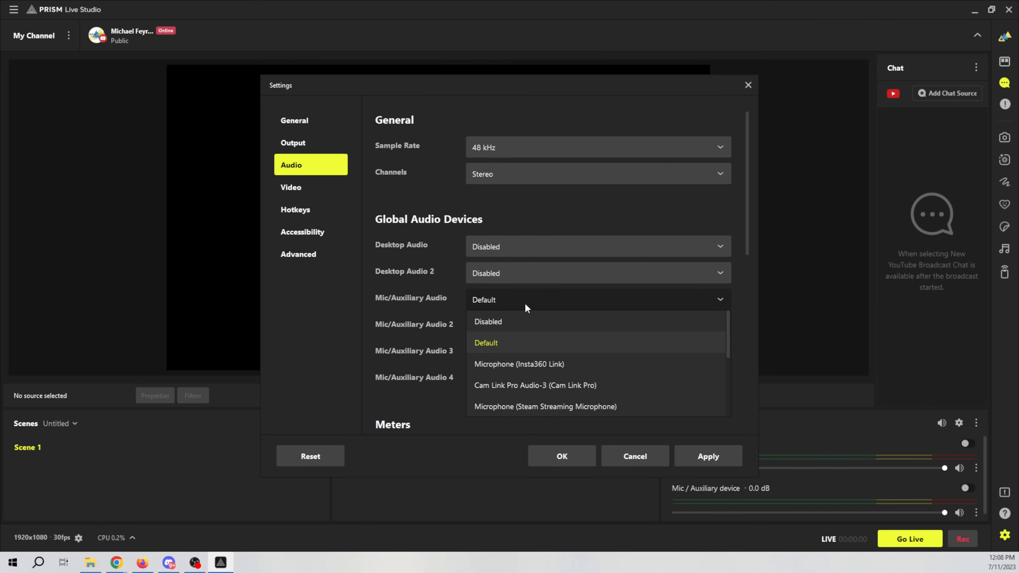
left_click(504, 325)
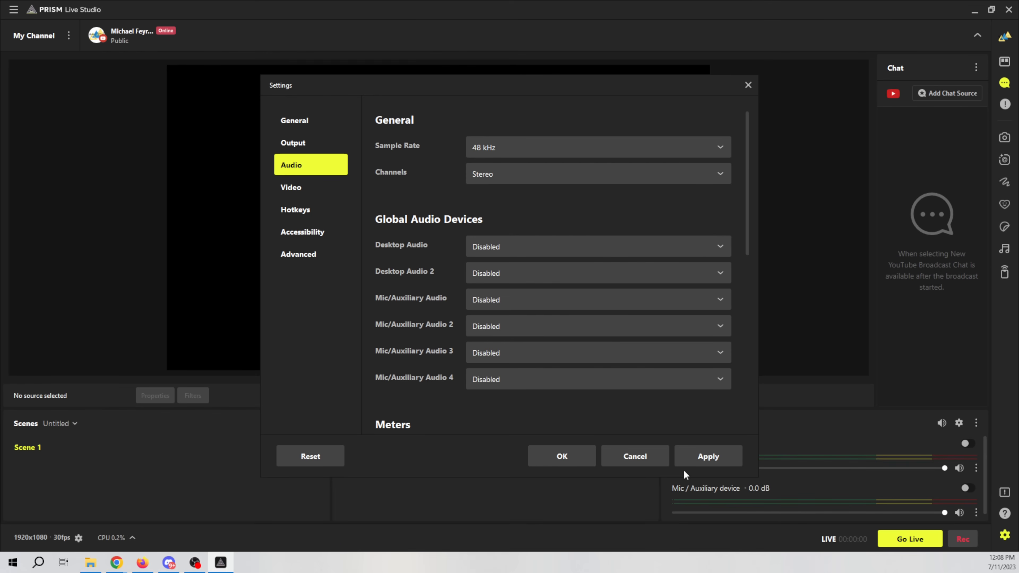
left_click(702, 461)
Look over the remaining audio settings and the video, hotkey and accessibility settings
scroll(426, 321, "up", 2)
scroll(404, 318, "up", 2)
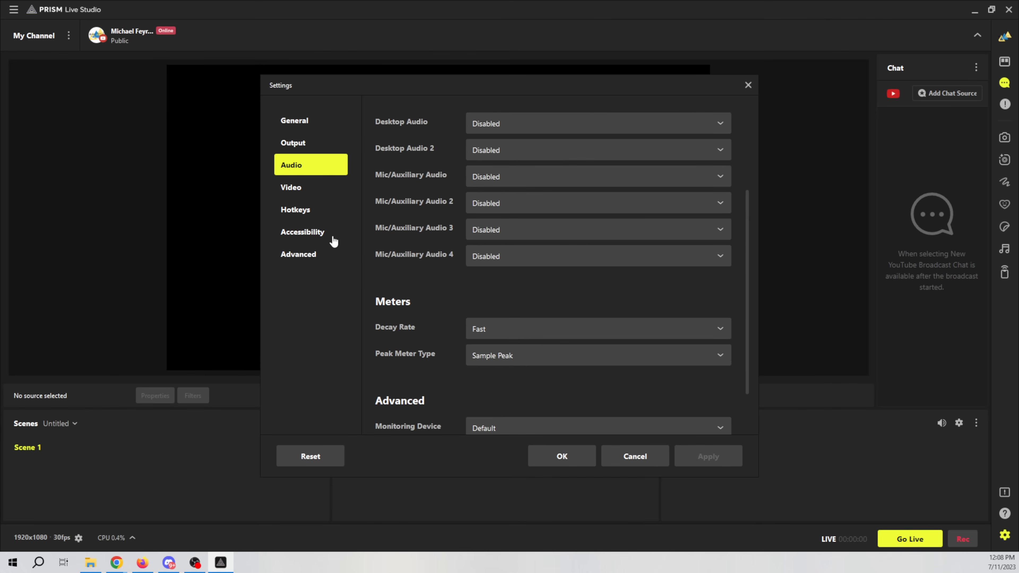
left_click(295, 194)
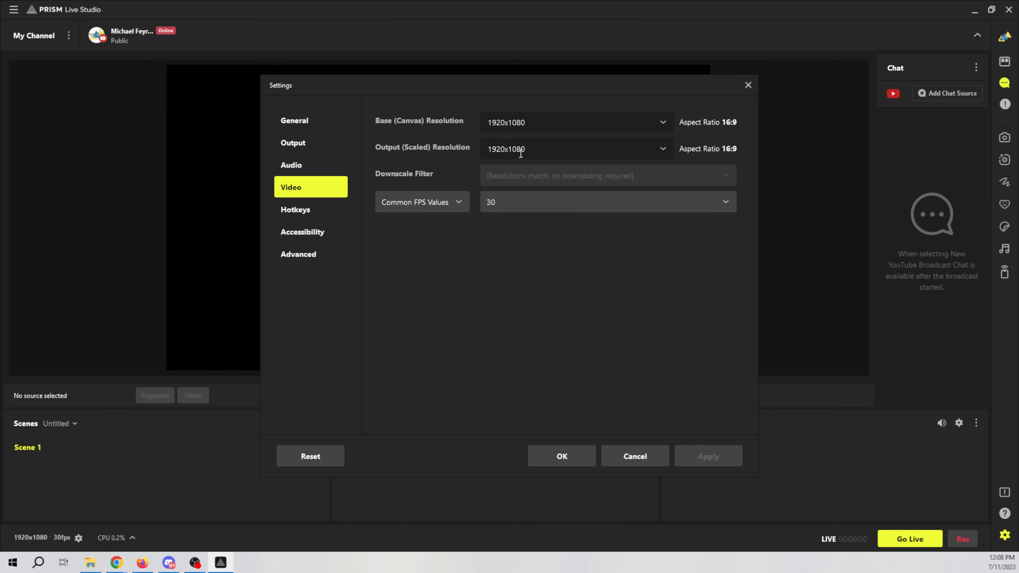
left_click(296, 214)
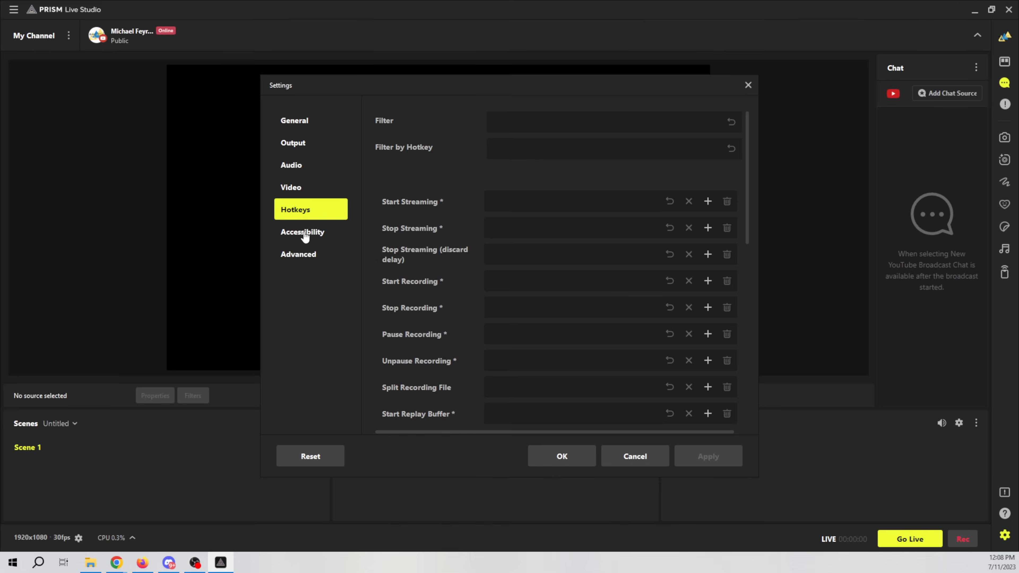
left_click(303, 237)
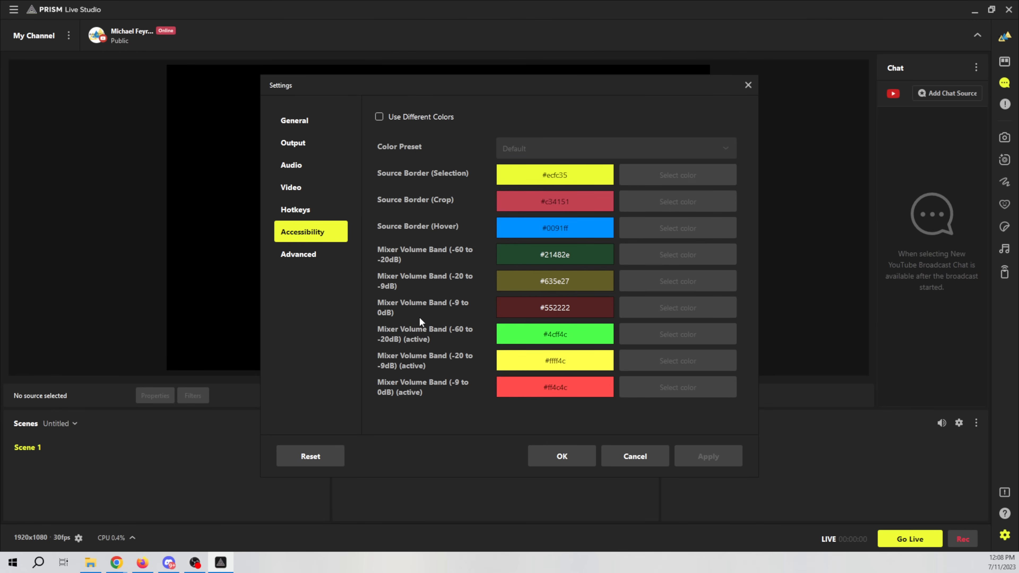
Examine the process priority, renderer and color format options in the advanced settings
left_click(301, 255)
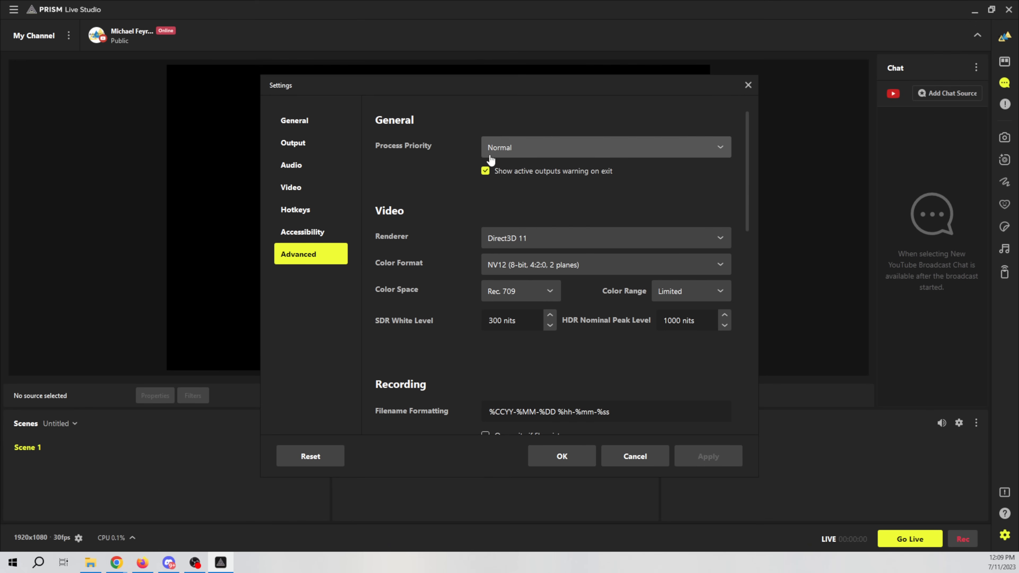
left_click(535, 149)
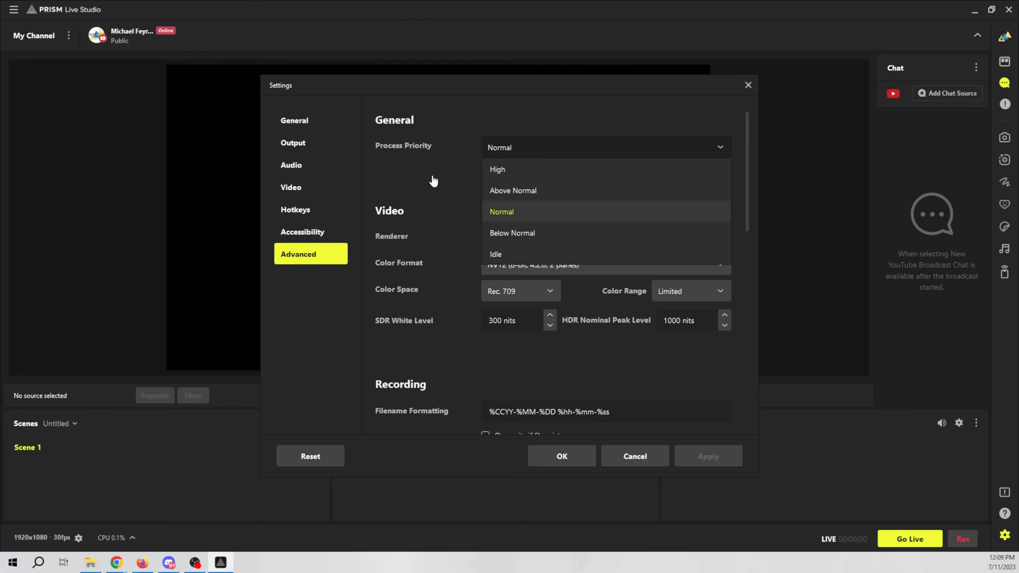
left_click(413, 177)
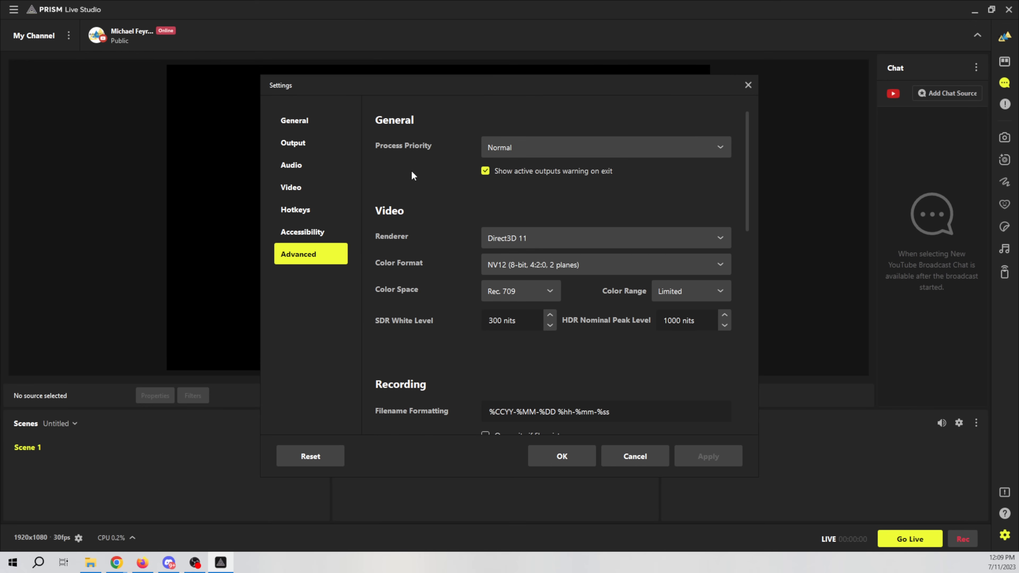
scroll(411, 280, "down", 1)
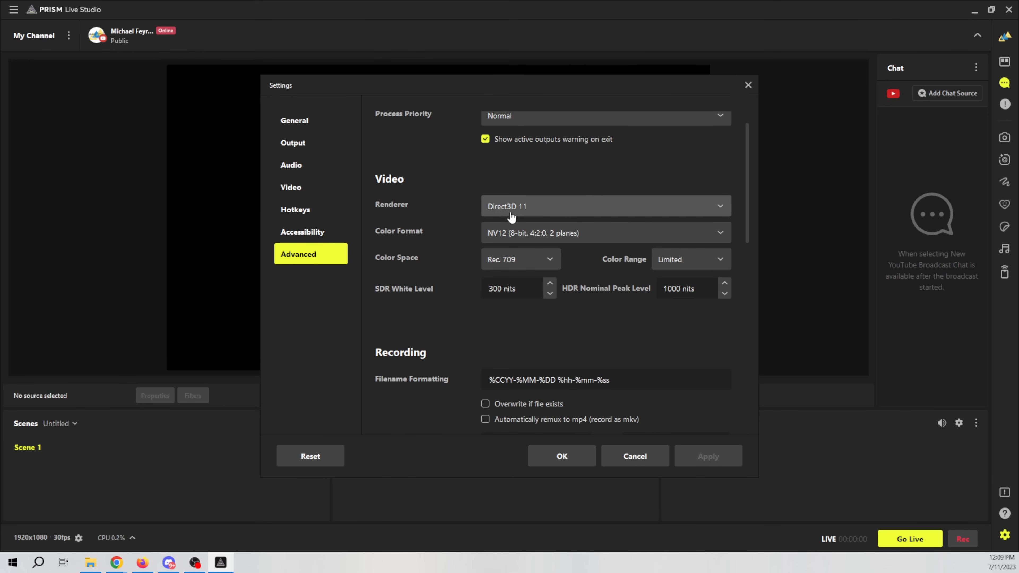
left_click(559, 205)
left_click(378, 213)
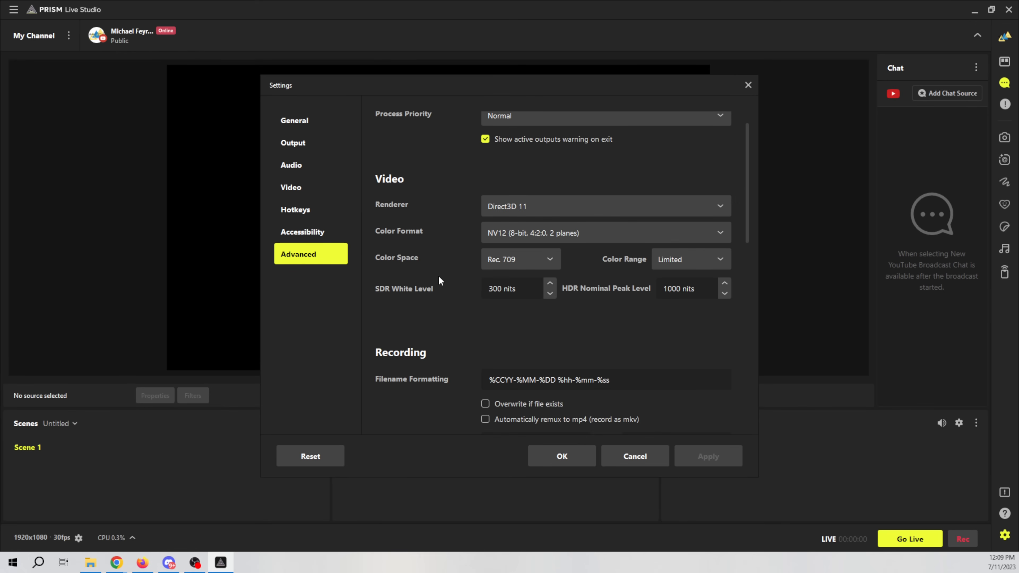
left_click(631, 235)
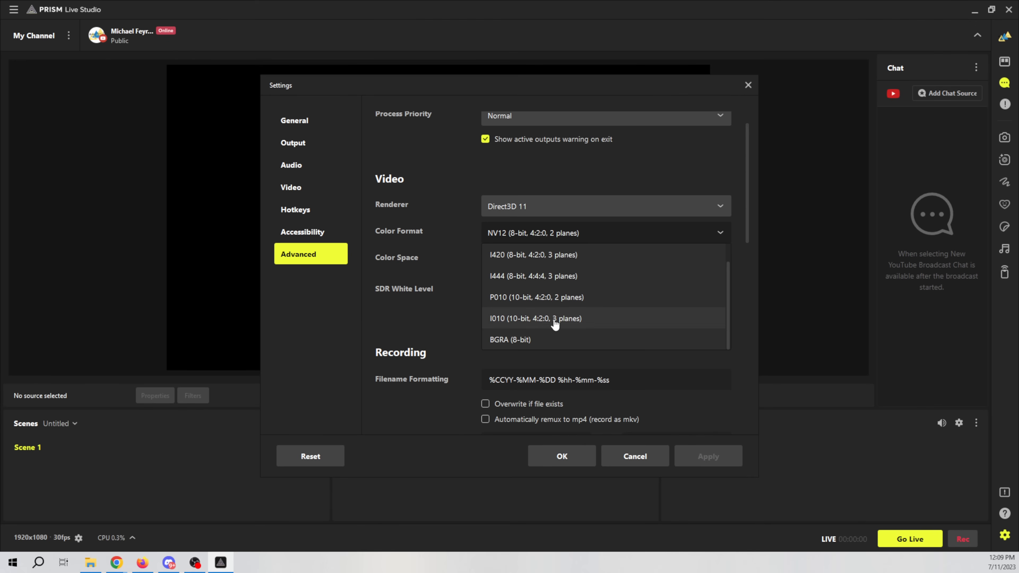
scroll(553, 321, "up", 1)
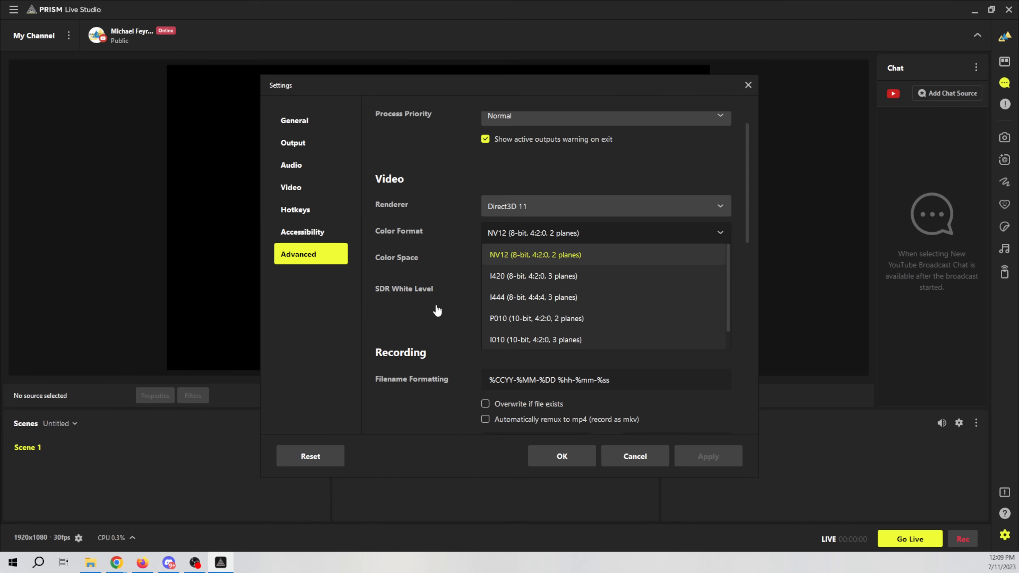
left_click(424, 319)
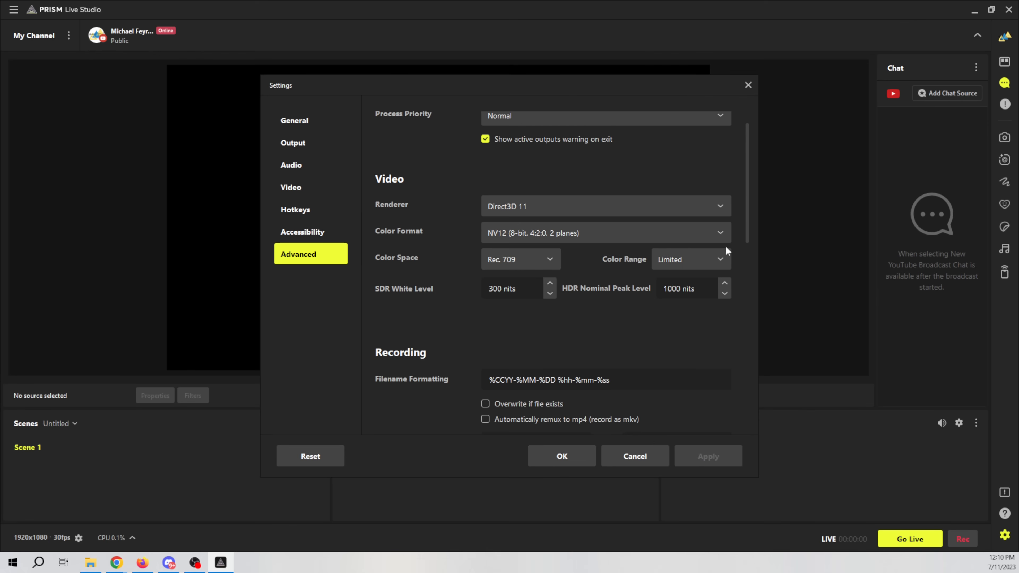
Examine the advanced recording, stream delay, reconnect, network, source and hotkey settings, and close the settings with OK
scroll(440, 314, "down", 1)
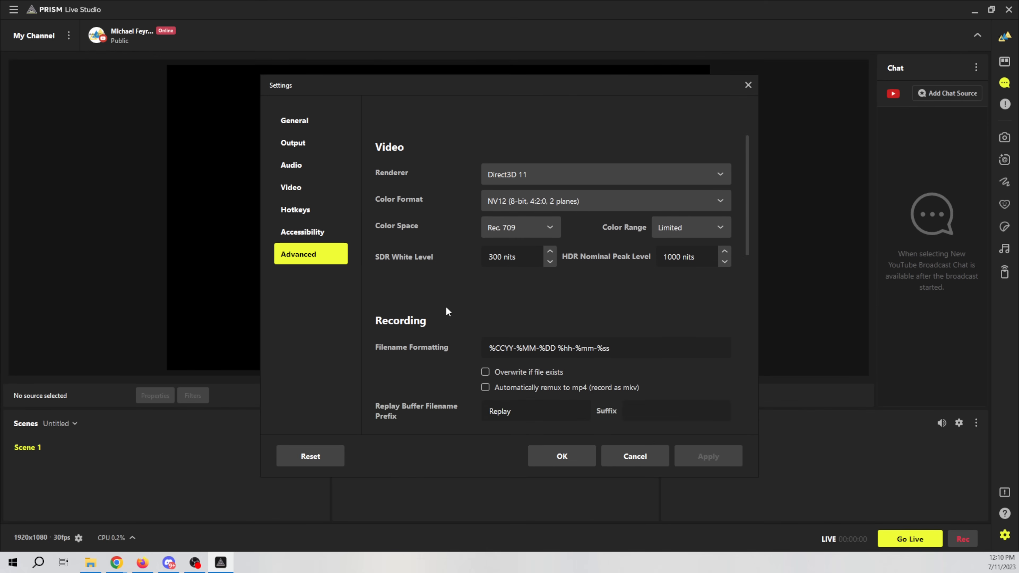
scroll(446, 306, "down", 2)
scroll(415, 309, "down", 1)
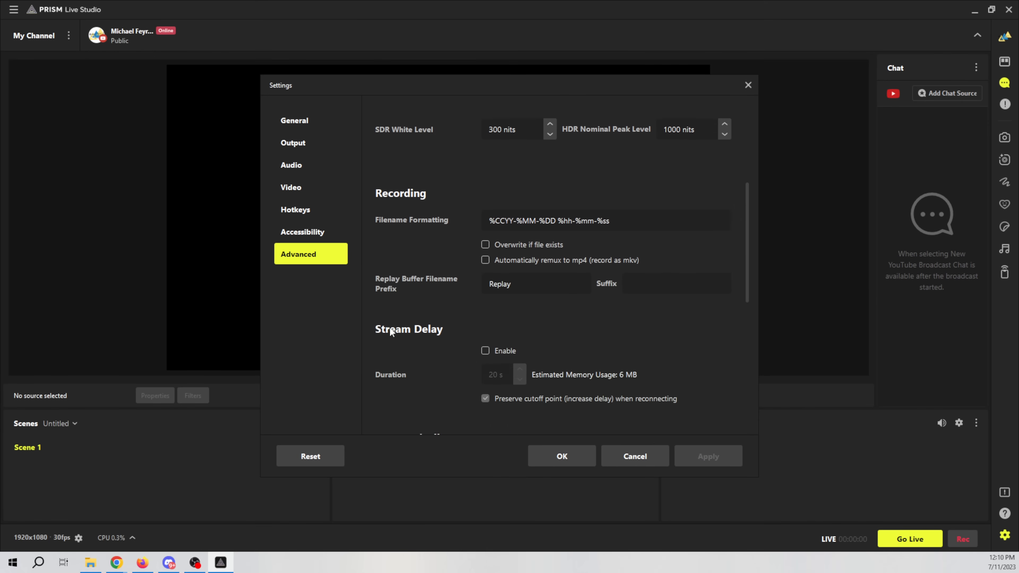
scroll(395, 325, "down", 1)
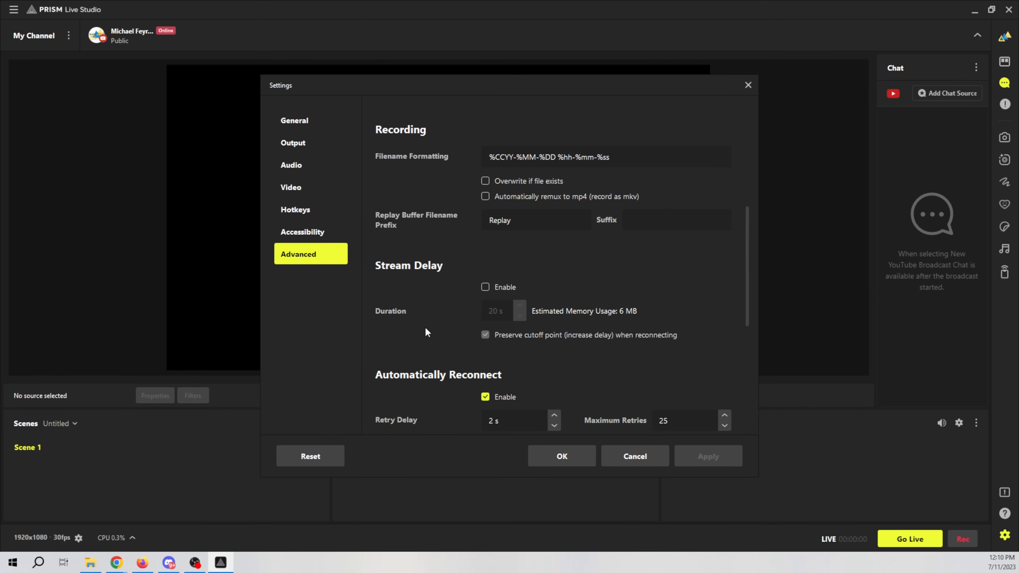
scroll(425, 327, "down", 3)
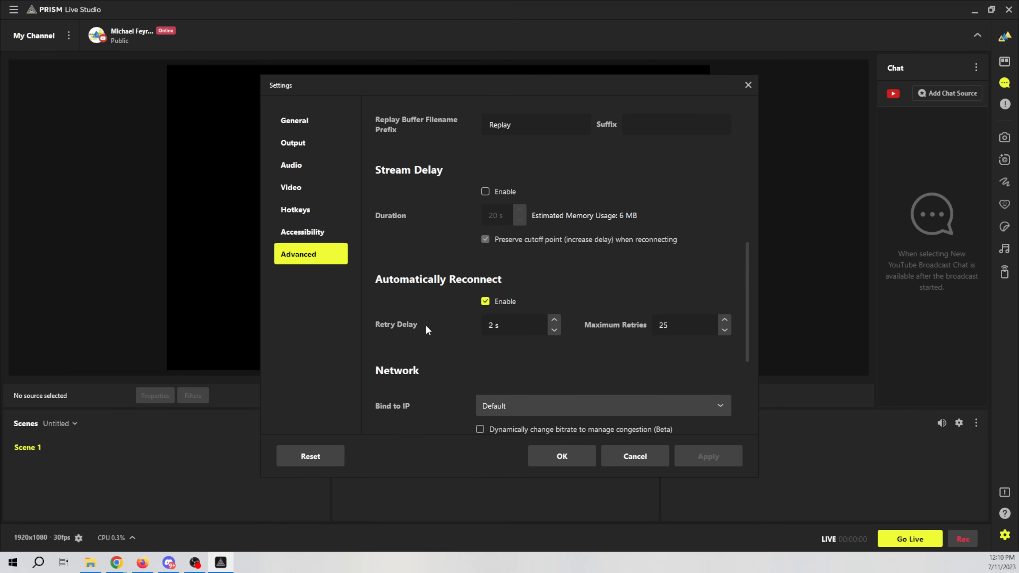
scroll(426, 328, "down", 1)
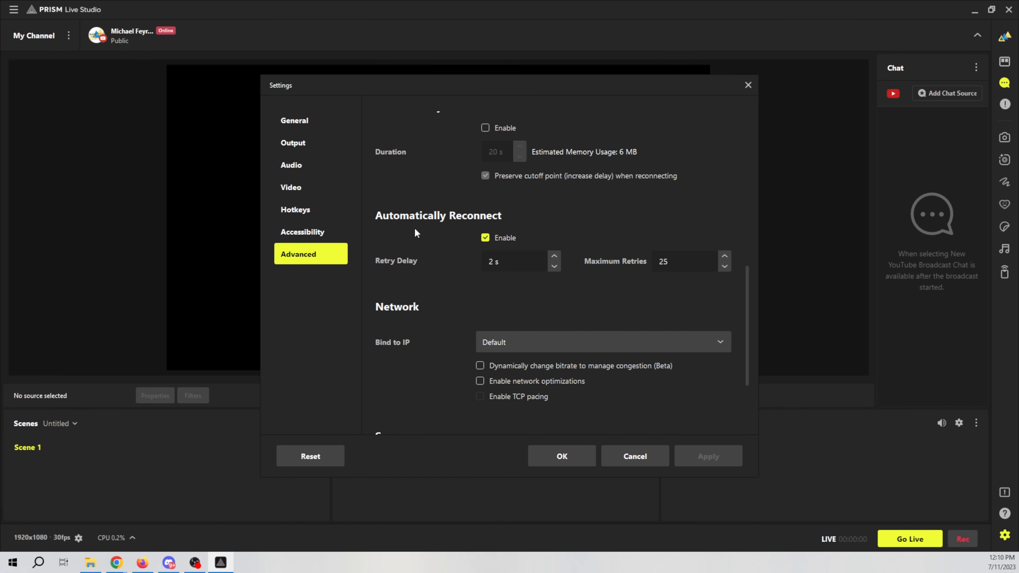
scroll(445, 297, "down", 1)
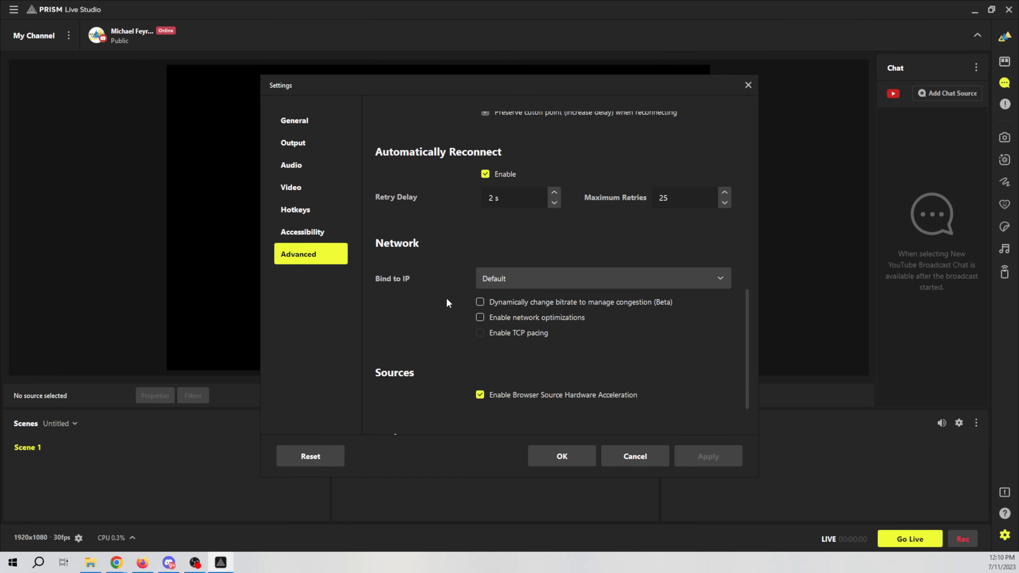
scroll(446, 298, "down", 1)
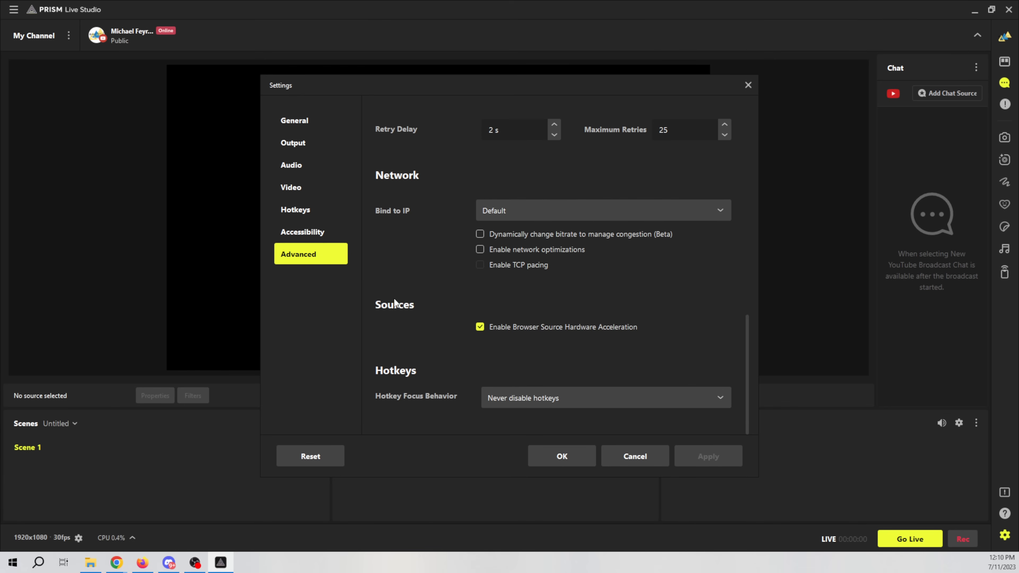
left_click(564, 461)
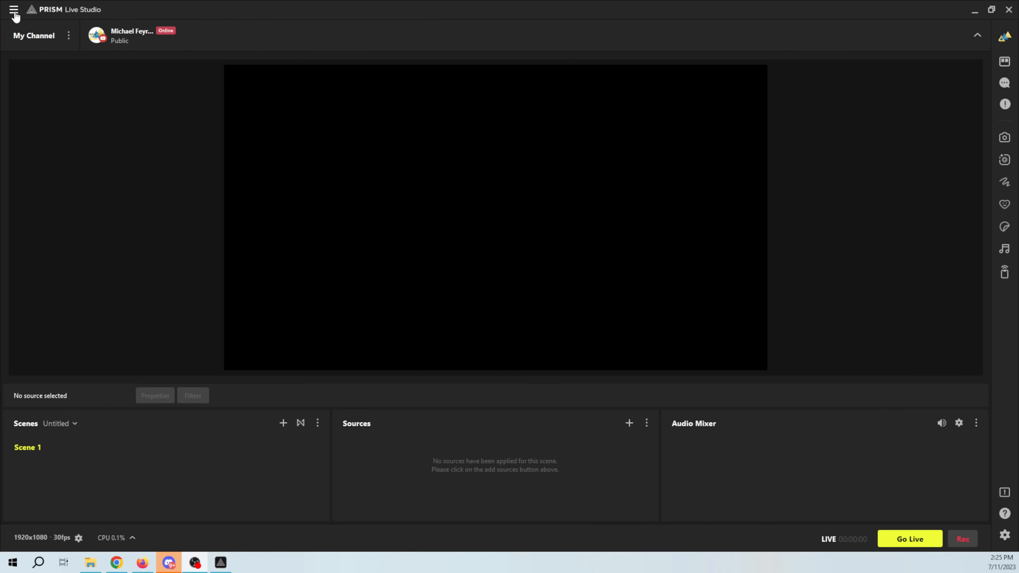
Examine the available commands for settings, help, scene collections and source editing
left_click(14, 12)
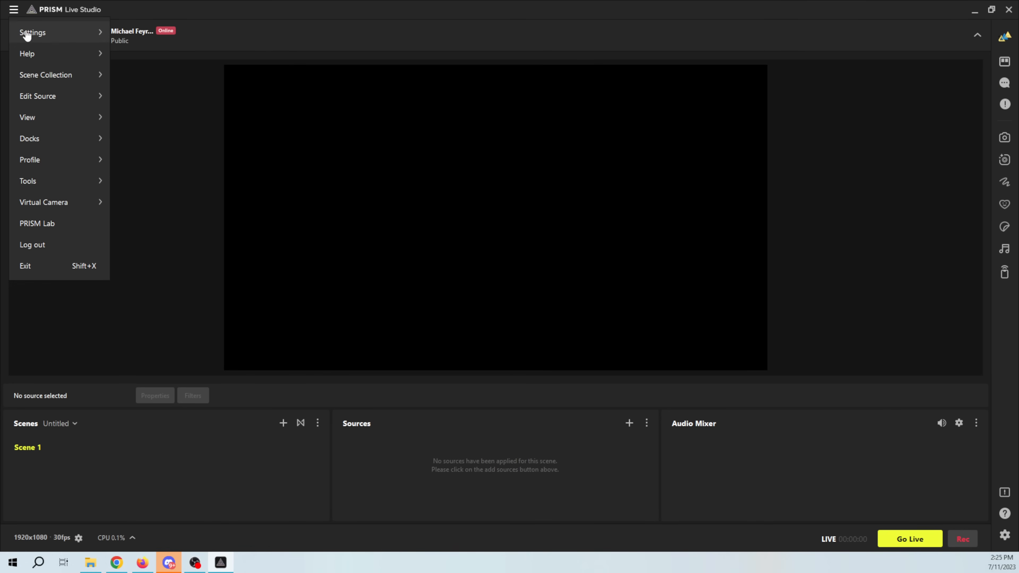
mouse_move(28, 35)
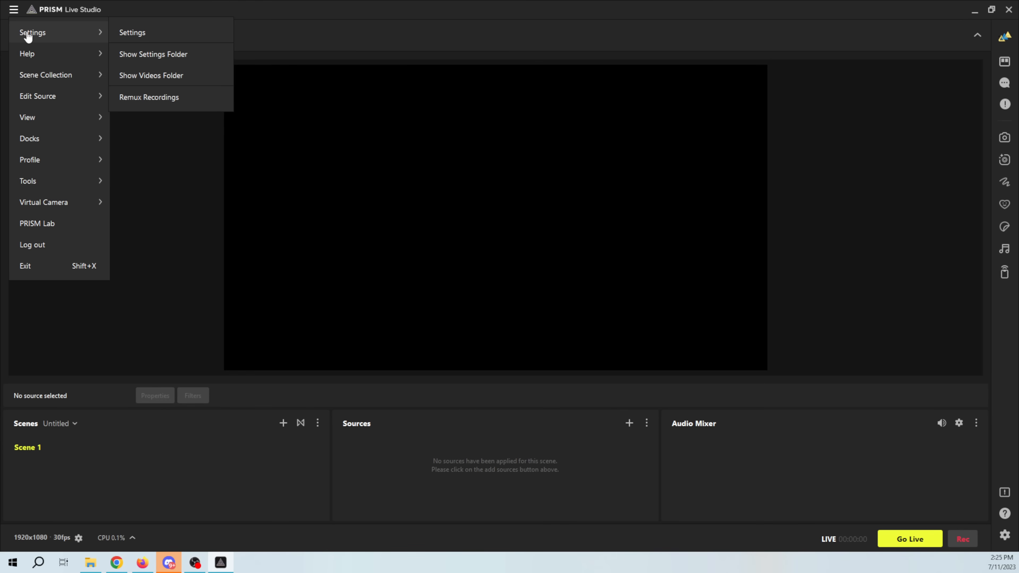
mouse_move(35, 60)
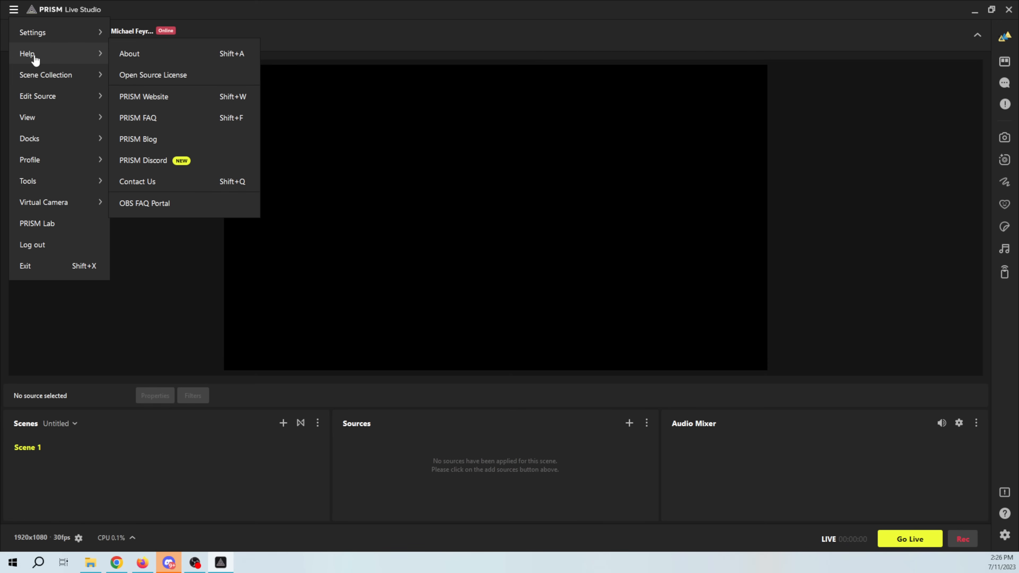
mouse_move(38, 81)
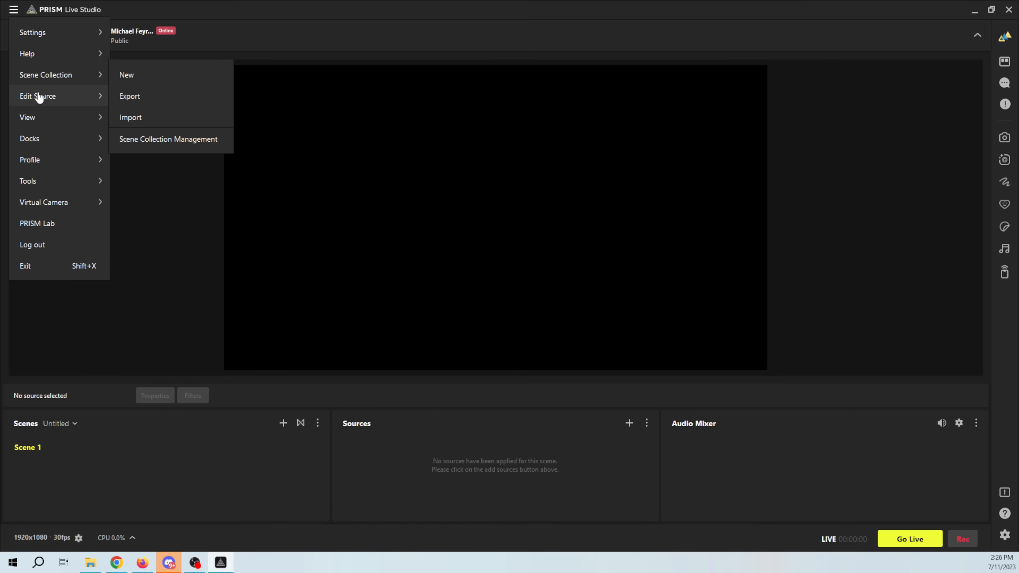
mouse_move(40, 100)
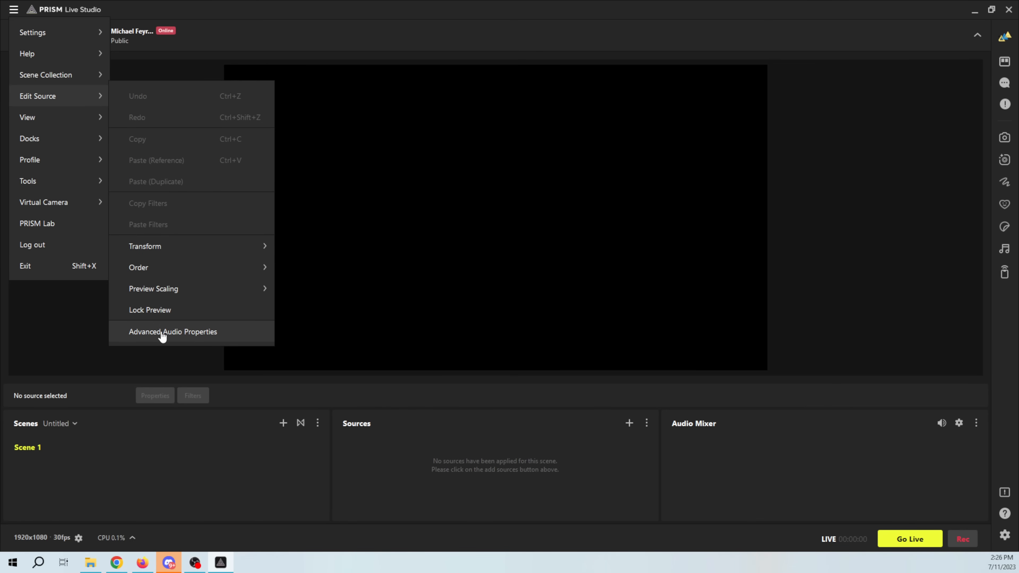
Show the stats overview of resources, performance, stream and recording, and hide it again
mouse_move(63, 123)
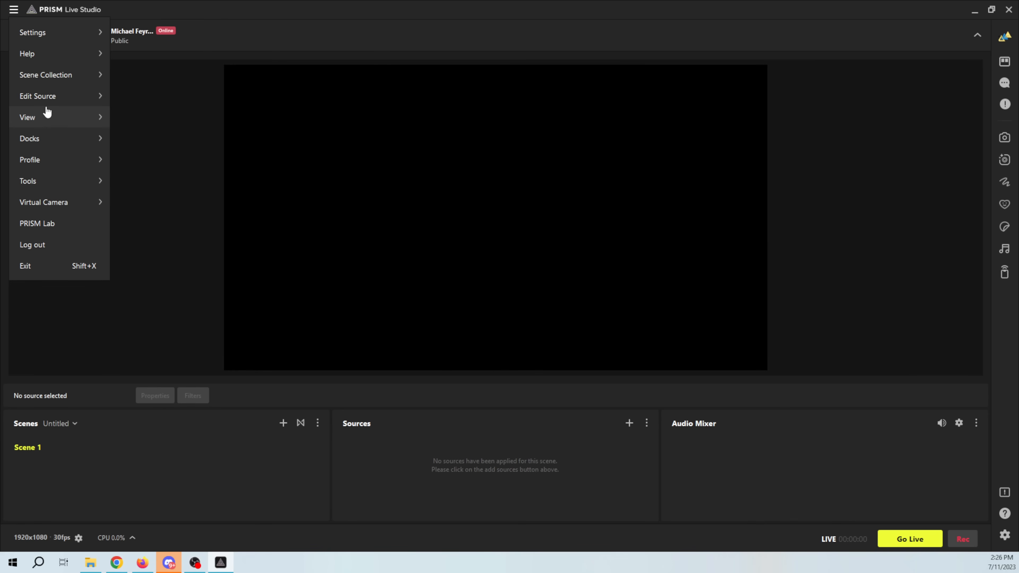
left_click(143, 205)
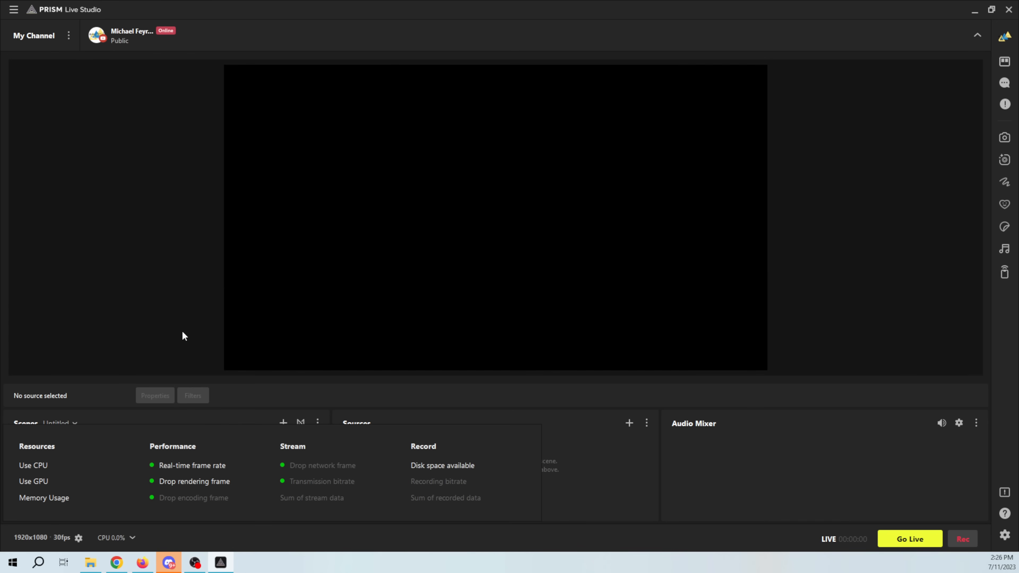
left_click(14, 14)
left_click(132, 537)
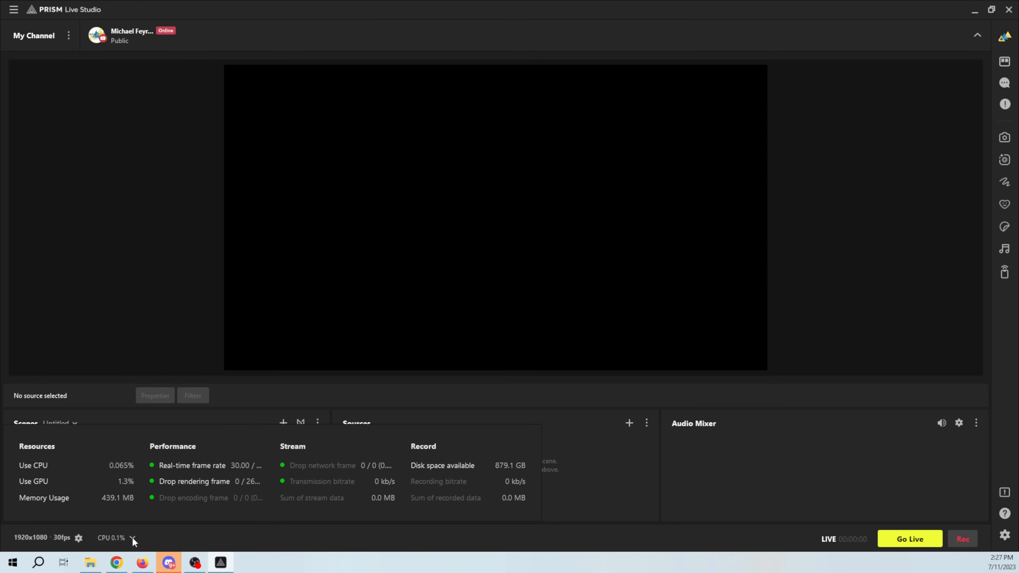
left_click(132, 538)
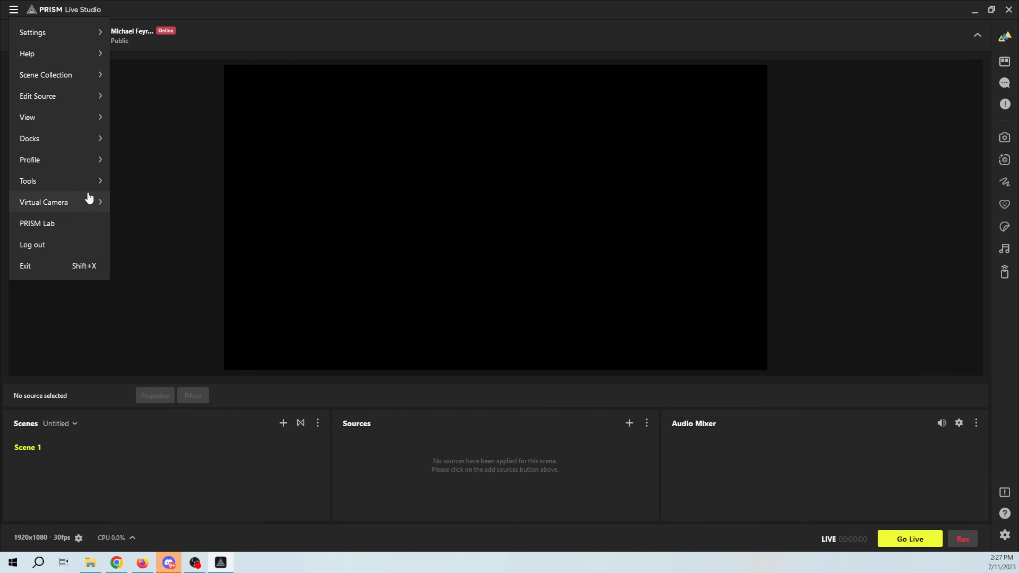
Review the view, multiview and dock options, and show the Chat dock beside the preview
mouse_move(55, 184)
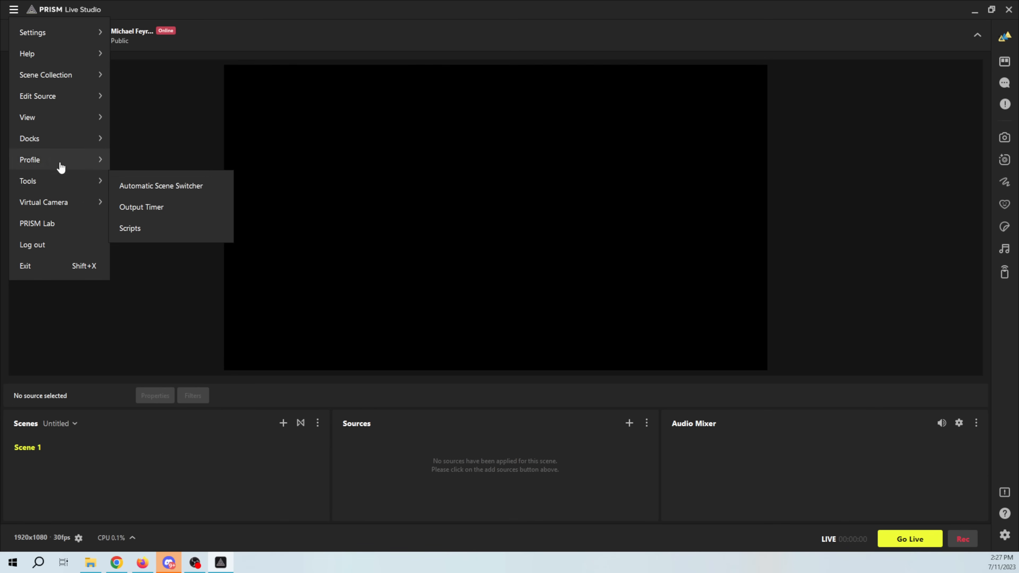
mouse_move(66, 118)
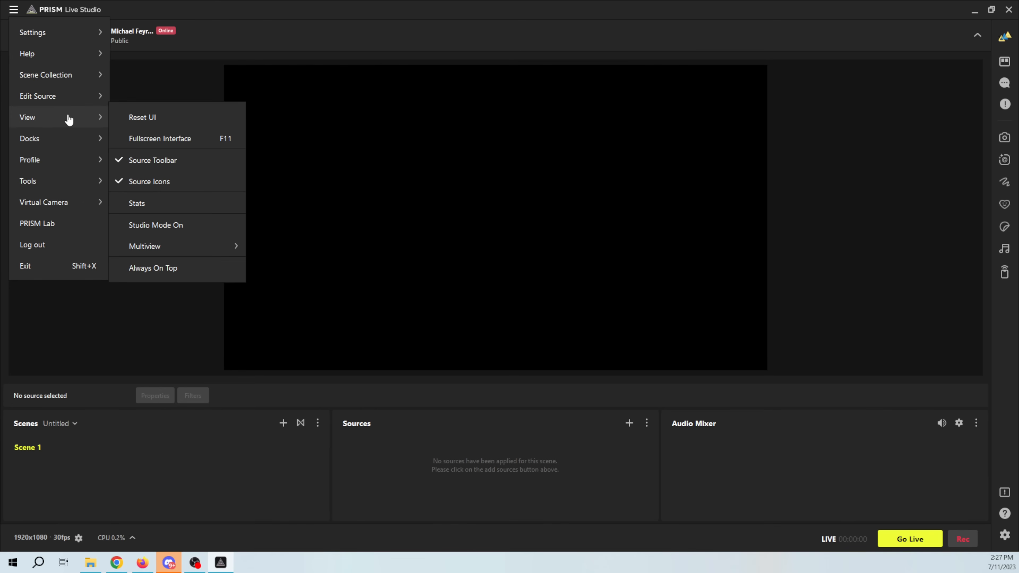
mouse_move(164, 255)
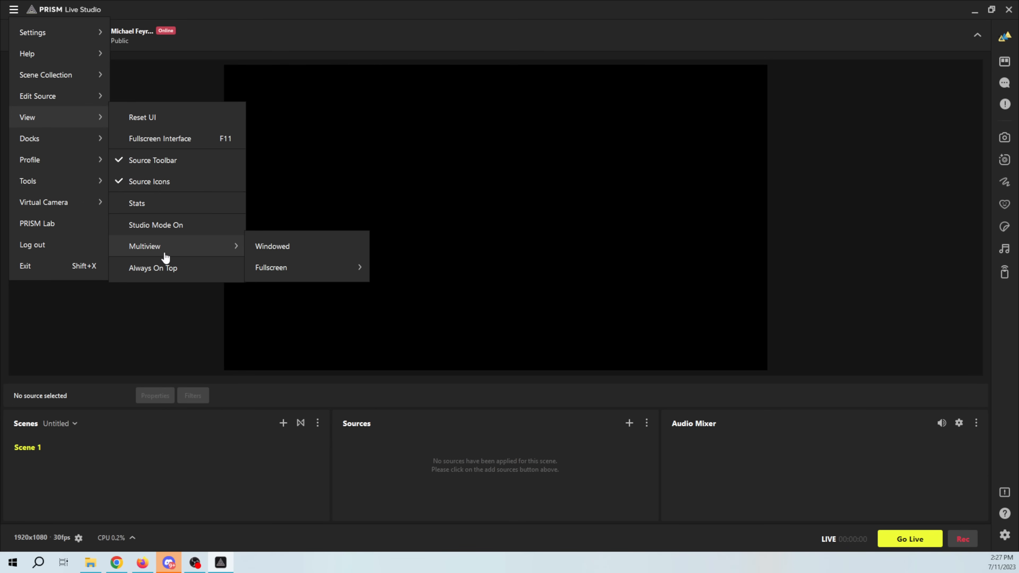
mouse_move(52, 147)
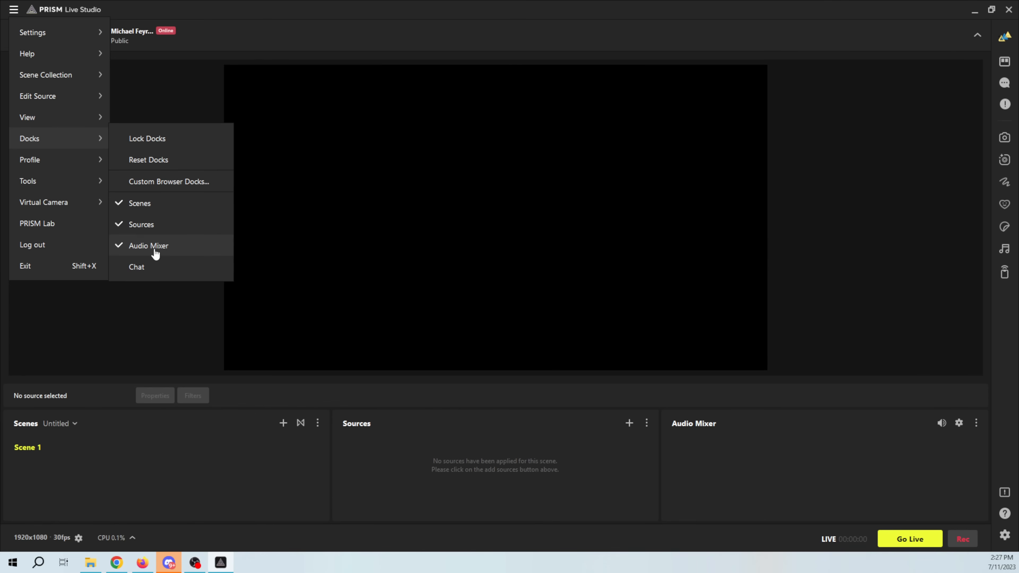
left_click(117, 271)
left_click_drag(911, 75, 955, 98)
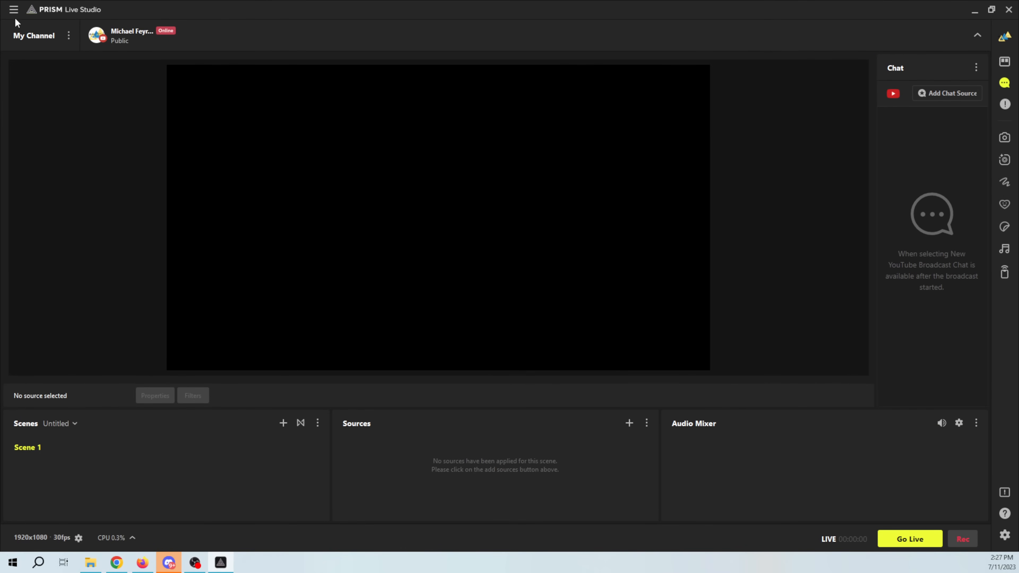
Examine the dock name and URL fields in the Custom Browser Docks dialog, and close it without changes
left_click(13, 10)
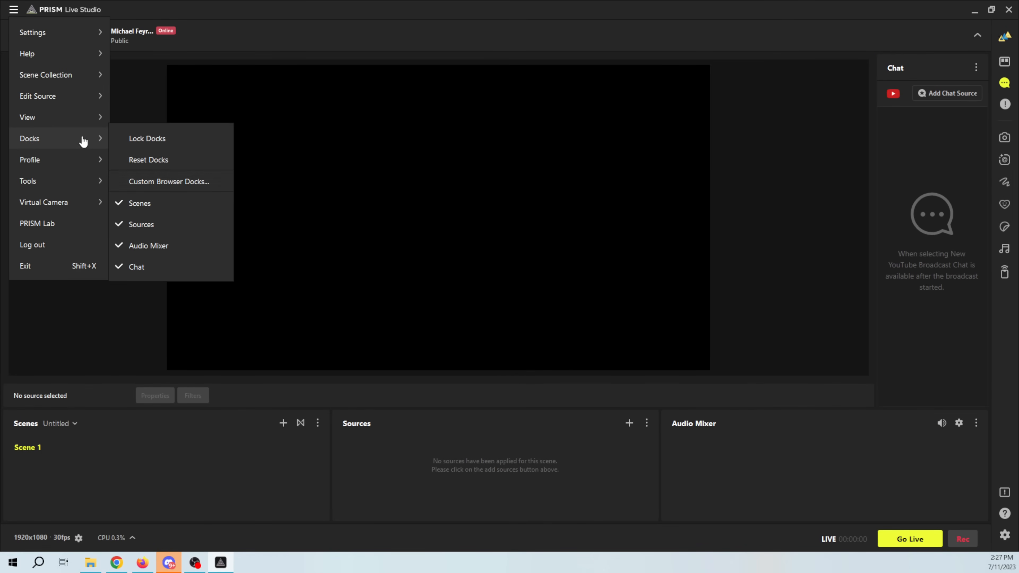
left_click(171, 181)
left_click_drag(519, 146, 511, 76)
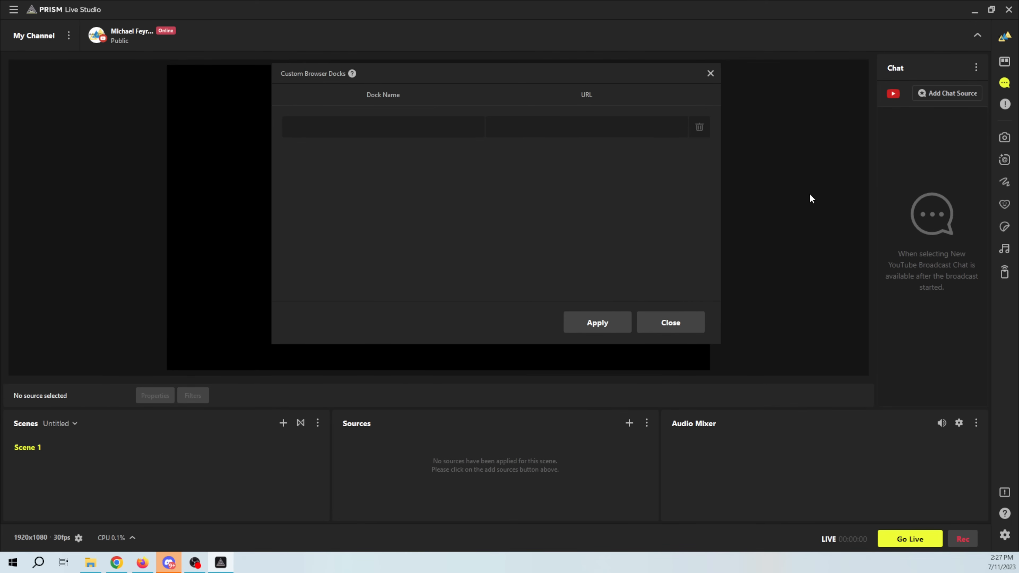
left_click(670, 323)
Examine the profile and tools commands, including the Scripts window, and close that window
left_click(14, 8)
mouse_move(43, 168)
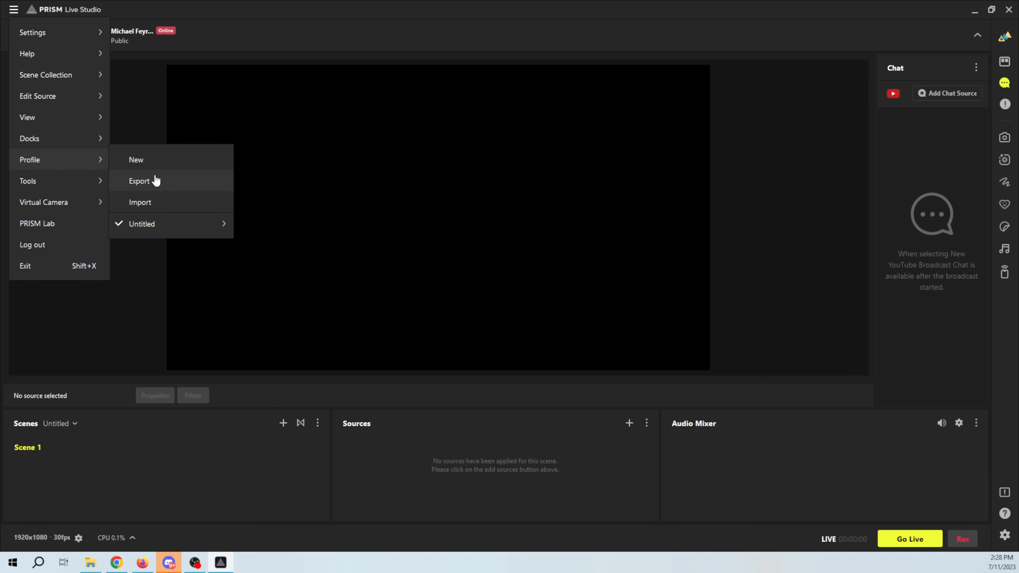
mouse_move(37, 186)
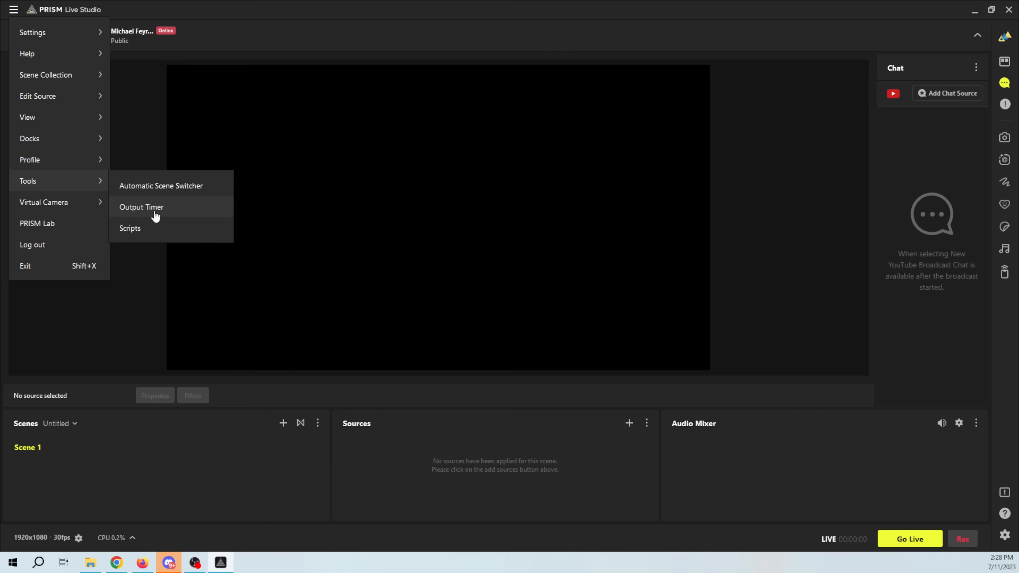
left_click(134, 228)
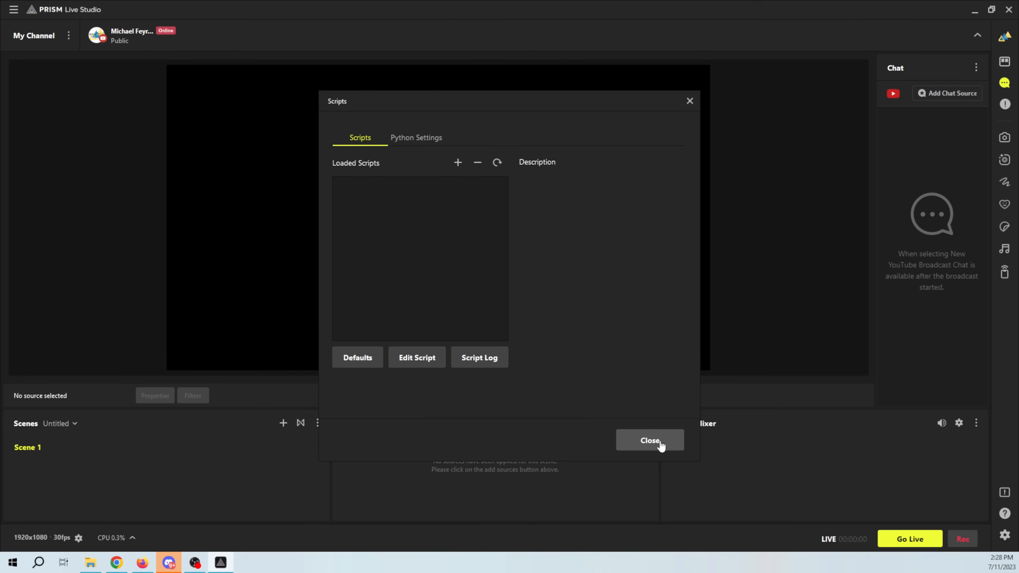
left_click(650, 441)
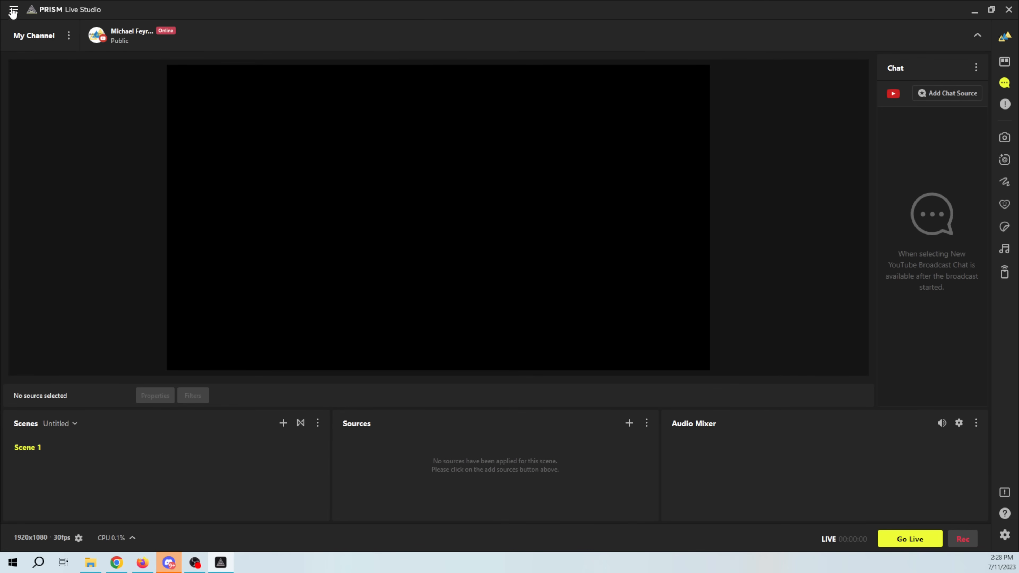
Examine the virtual camera commands and the Remote Message guide in PRISM Lab, and close PRISM Lab
left_click(12, 10)
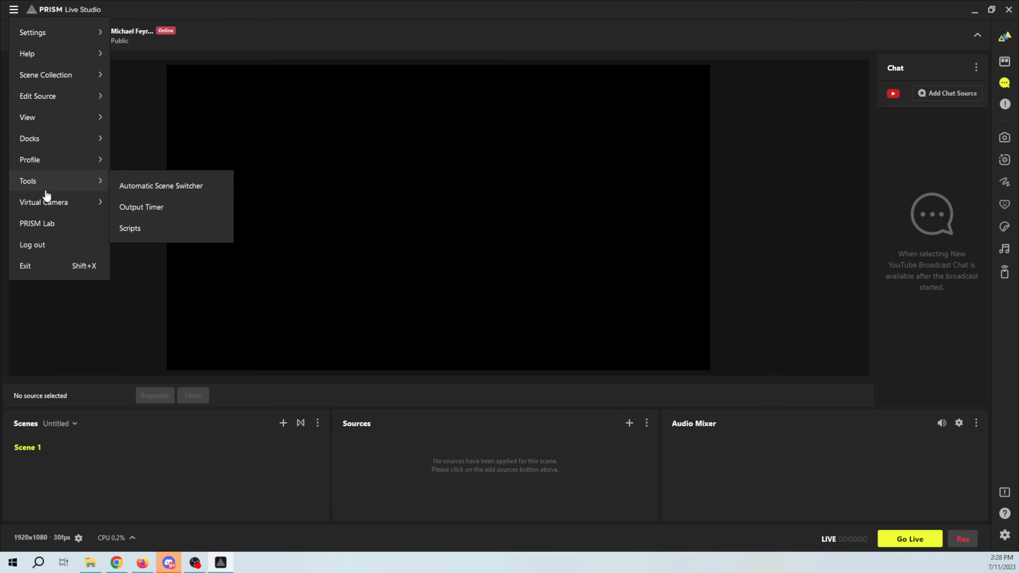
mouse_move(38, 210)
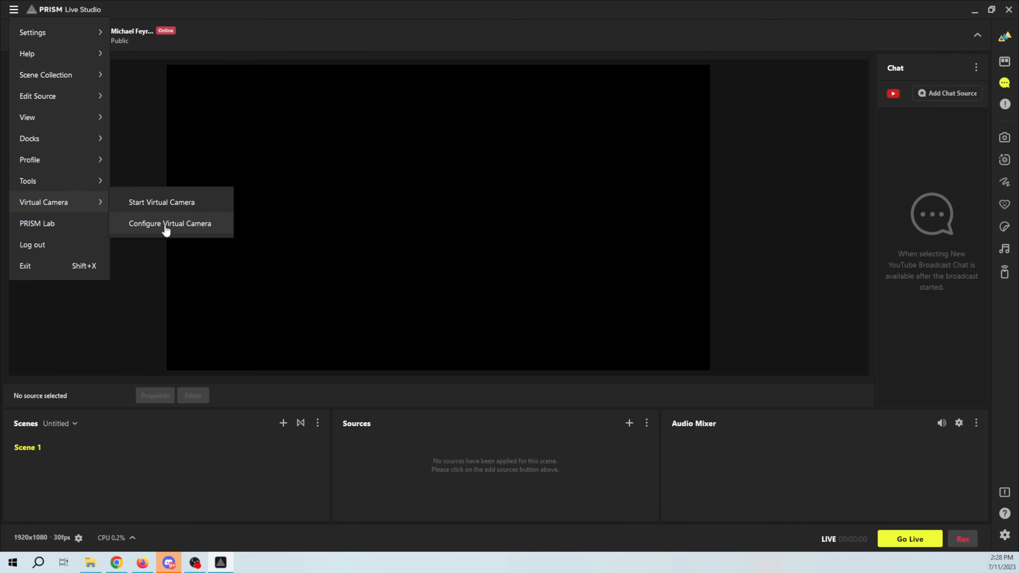
left_click(27, 223)
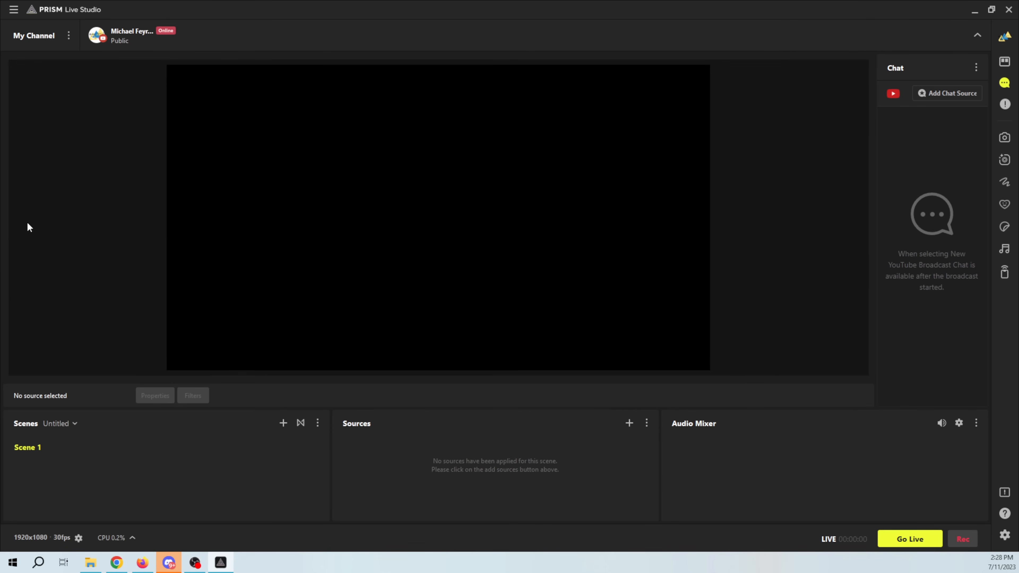
left_click_drag(482, 125, 452, 84)
left_click(314, 117)
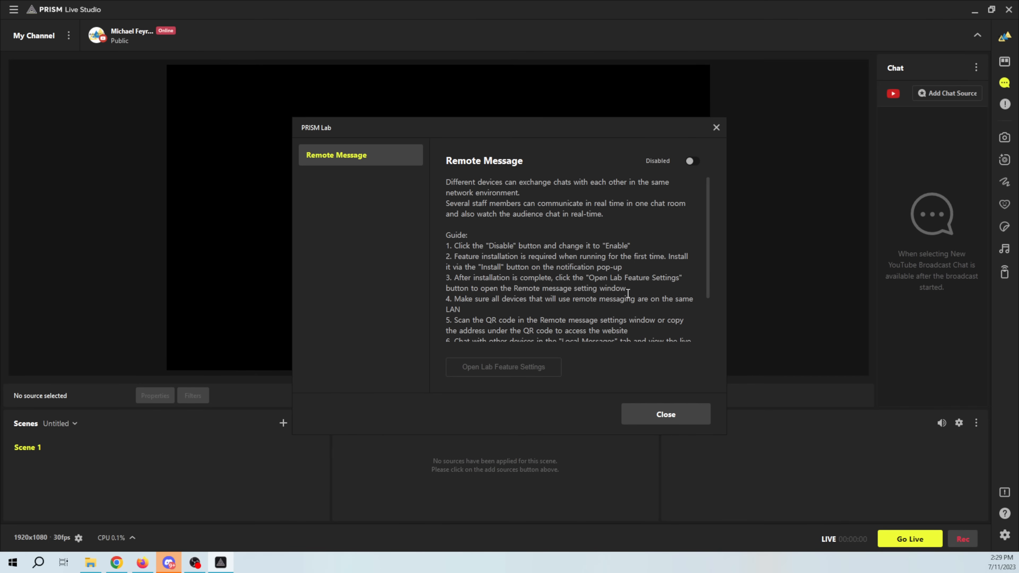
scroll(614, 270, "down", 3)
scroll(614, 270, "up", 3)
scroll(613, 273, "down", 3)
scroll(612, 274, "up", 3)
left_click(662, 415)
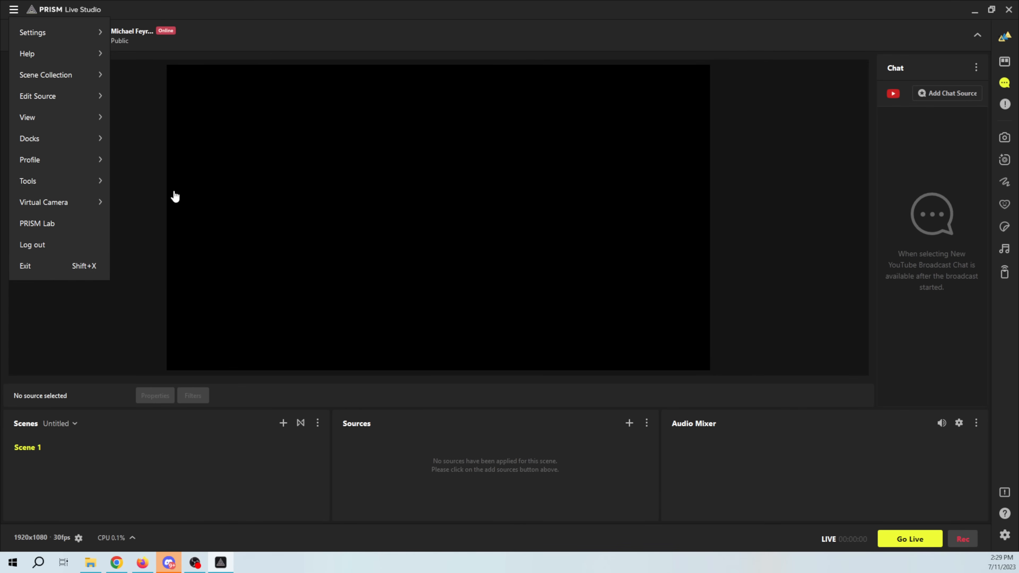
left_click(138, 182)
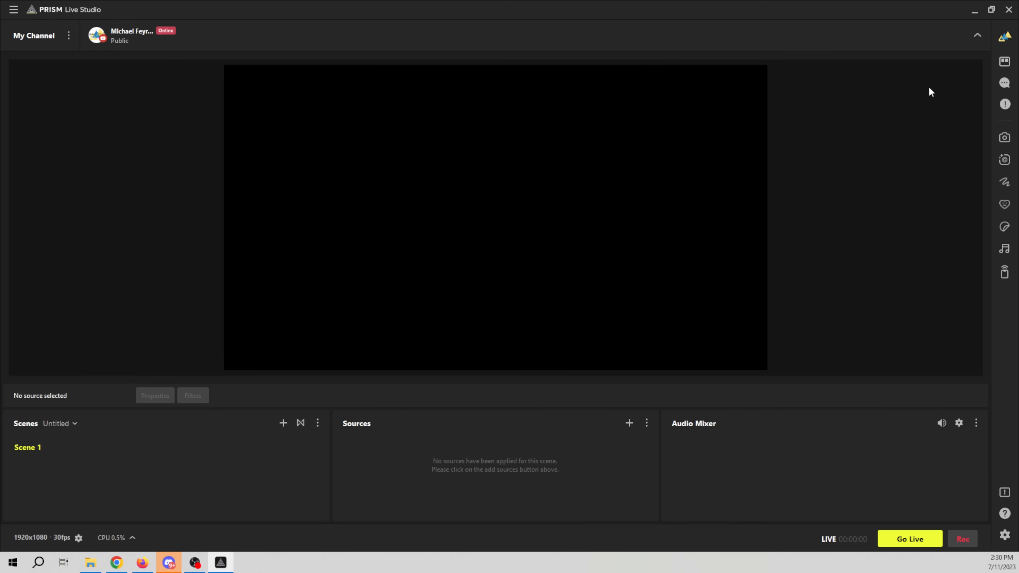
Turn studio mode on briefly and off again, and show the Chat dock
left_click(1004, 63)
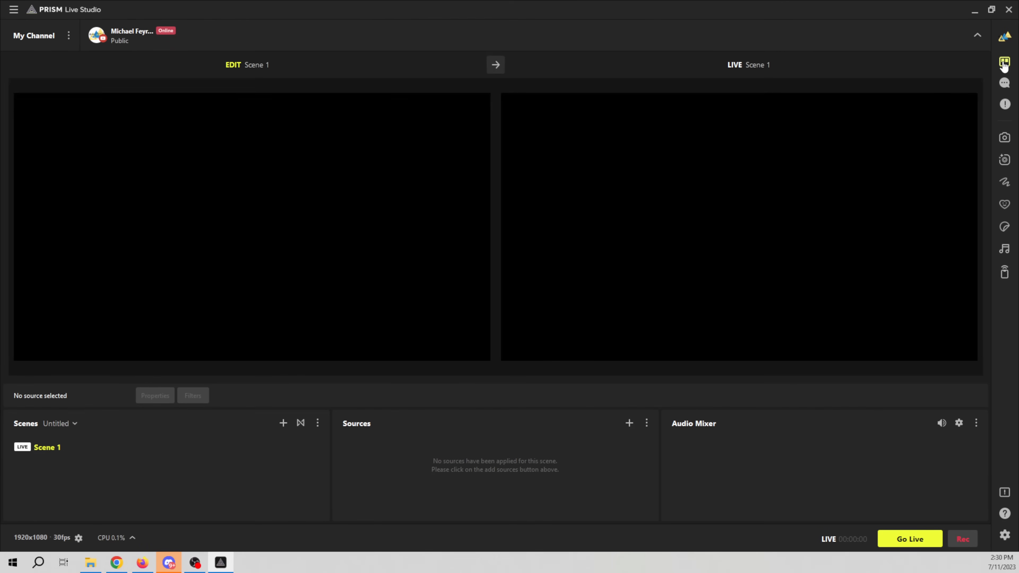
left_click(1004, 64)
left_click(1004, 84)
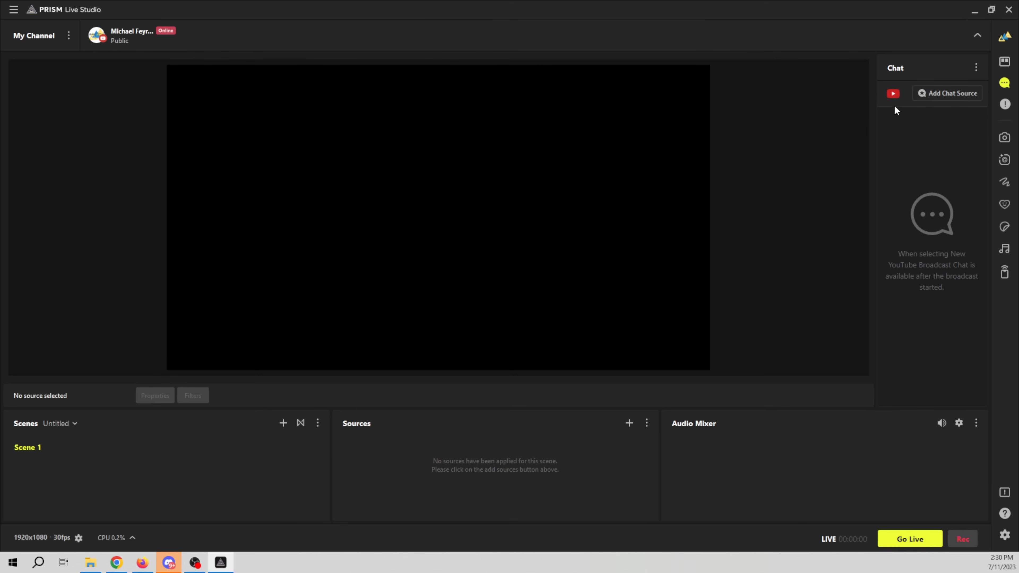
Look at the dialog for adding a PRISM Chat source, cancel it, and view and close the Notice window
left_click(944, 96)
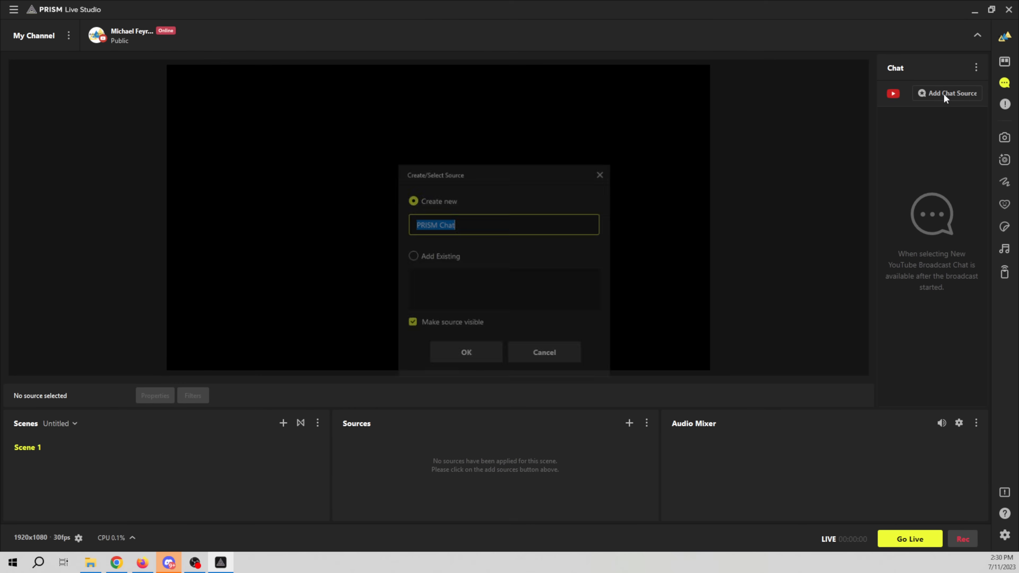
left_click(545, 355)
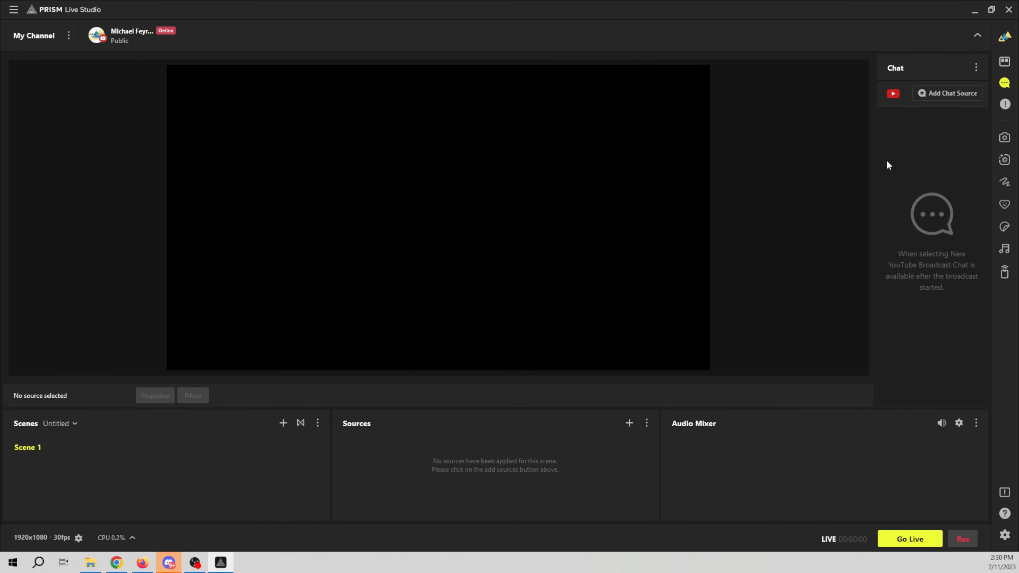
left_click(1005, 106)
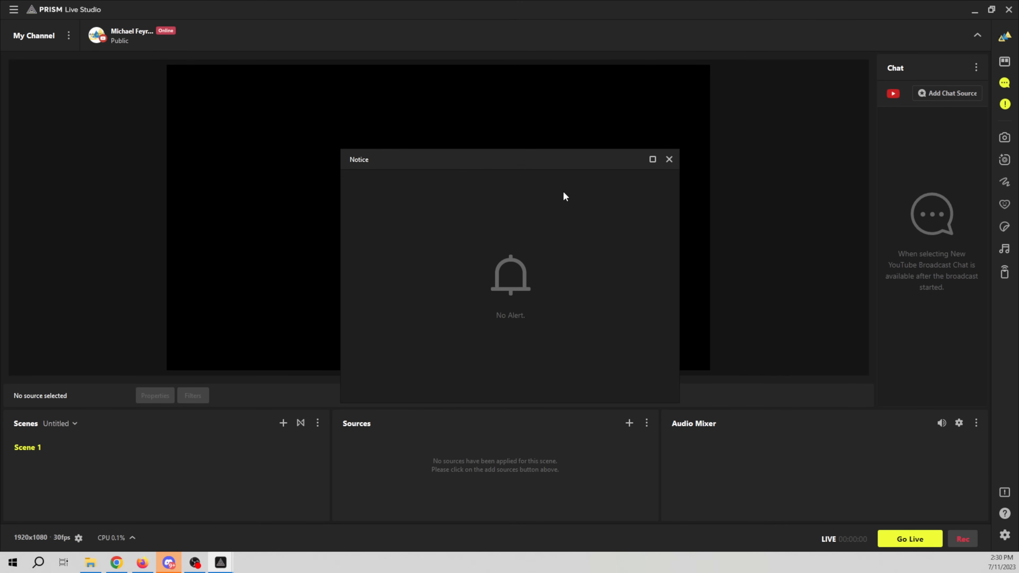
left_click_drag(538, 162, 660, 87)
left_click(792, 84)
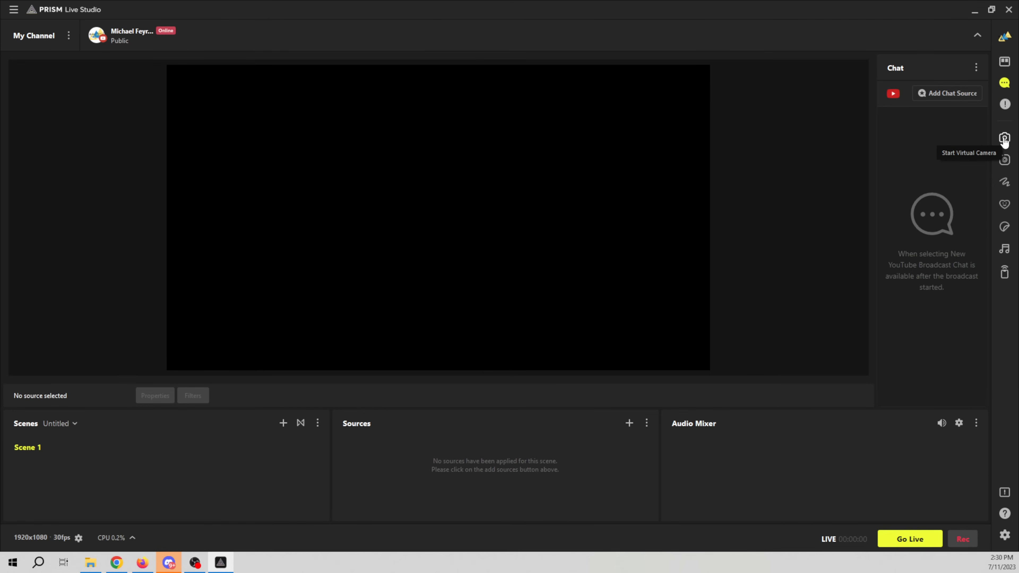
Install PRISM Lens with English as the installer language and the default install folder
left_click(1003, 161)
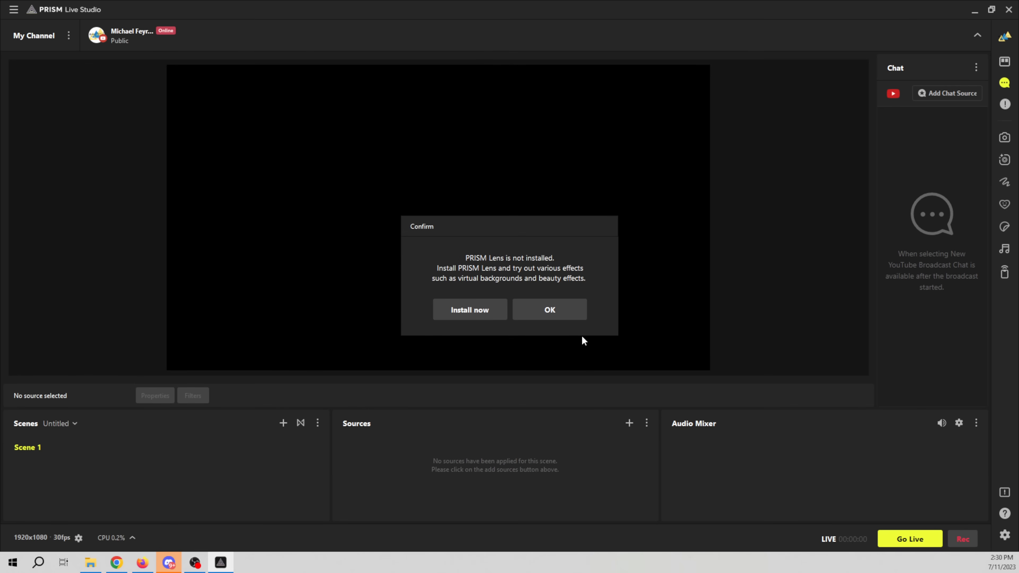
left_click(570, 317)
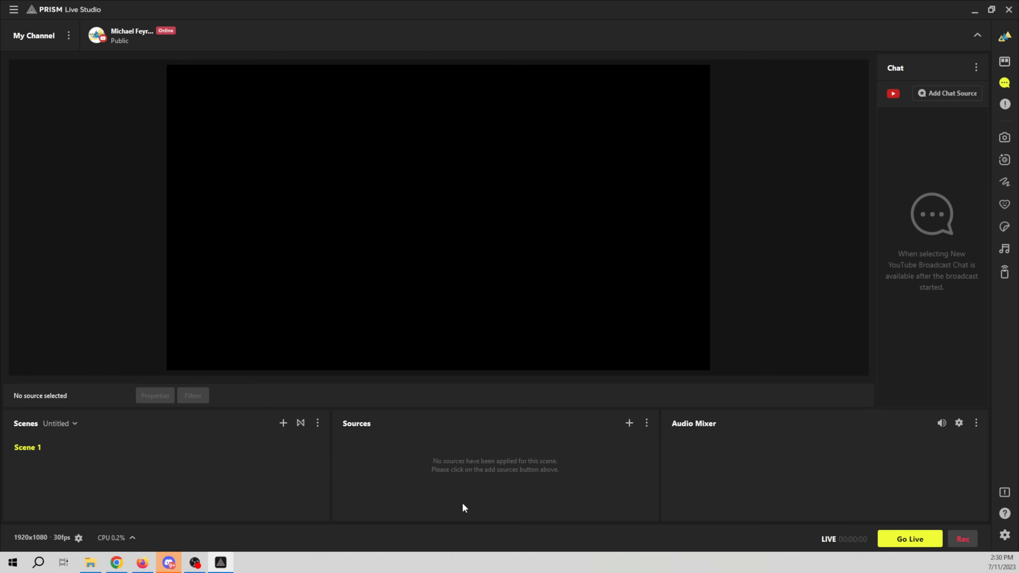
left_click(452, 303)
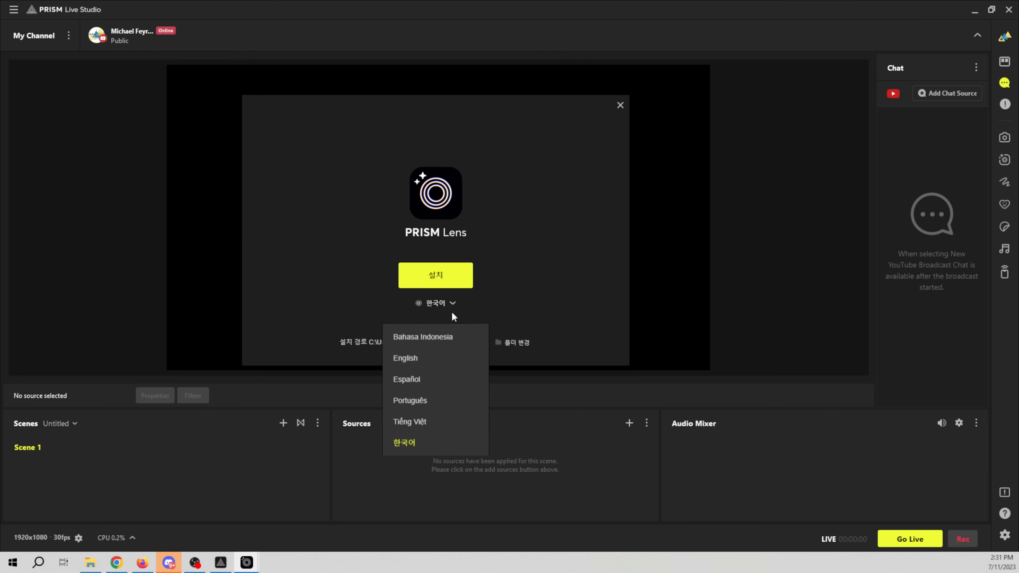
left_click(407, 357)
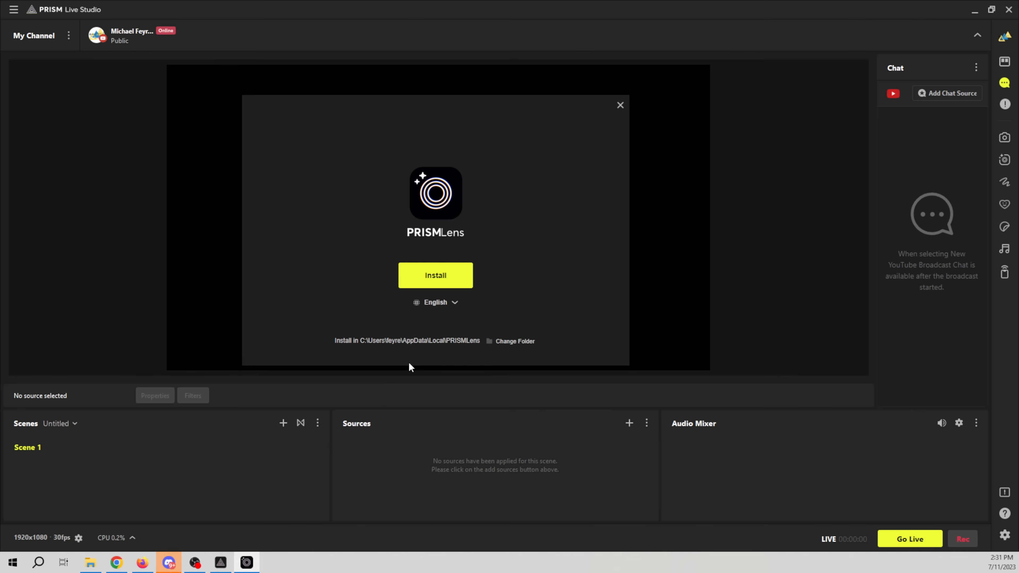
left_click(440, 277)
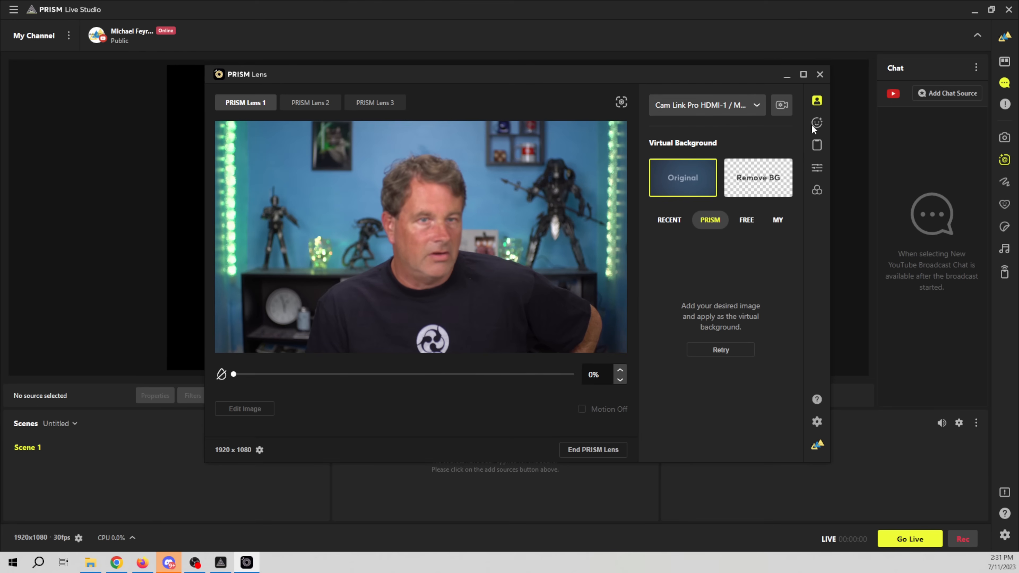
Examine the beauty effects, PRISM Mobile connection guide, color correction and color filter options in PRISM Lens
left_click_drag(538, 75, 482, 96)
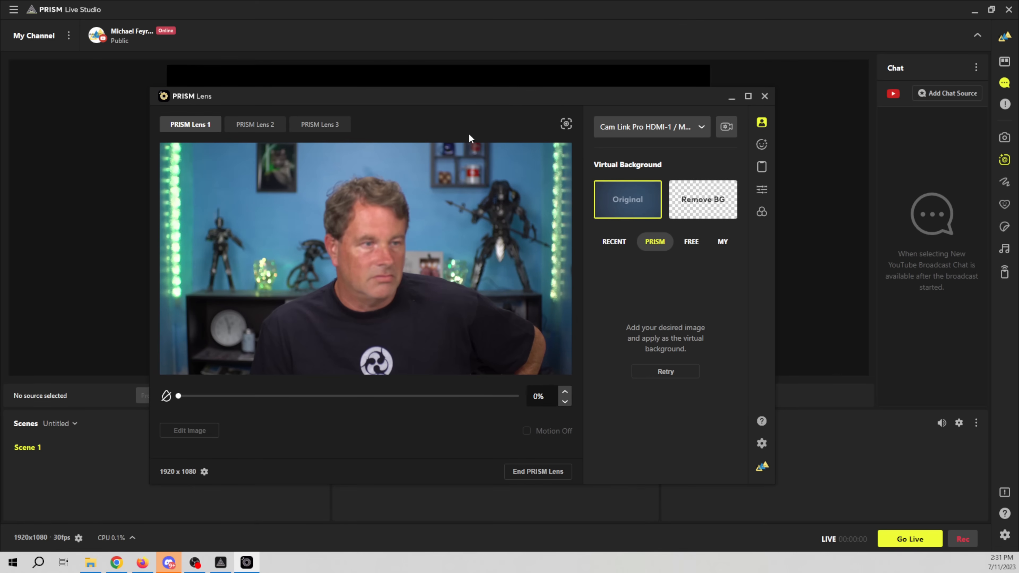
left_click(761, 146)
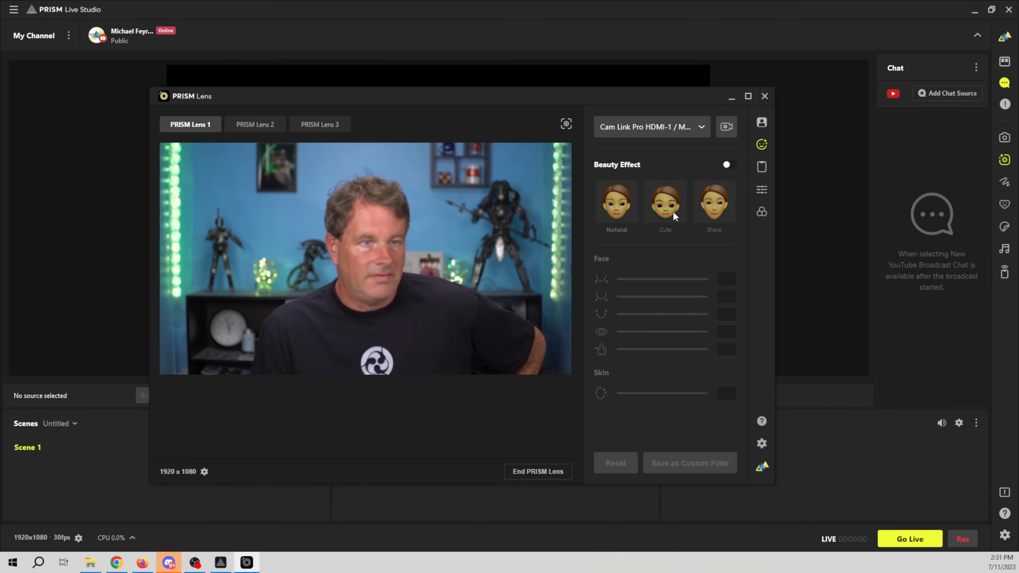
left_click(761, 168)
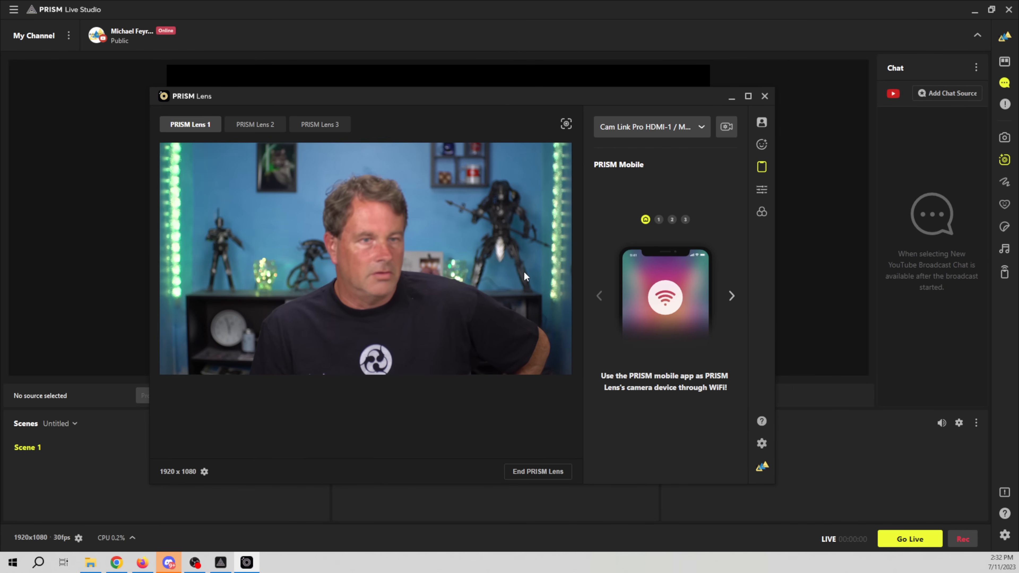
left_click(659, 219)
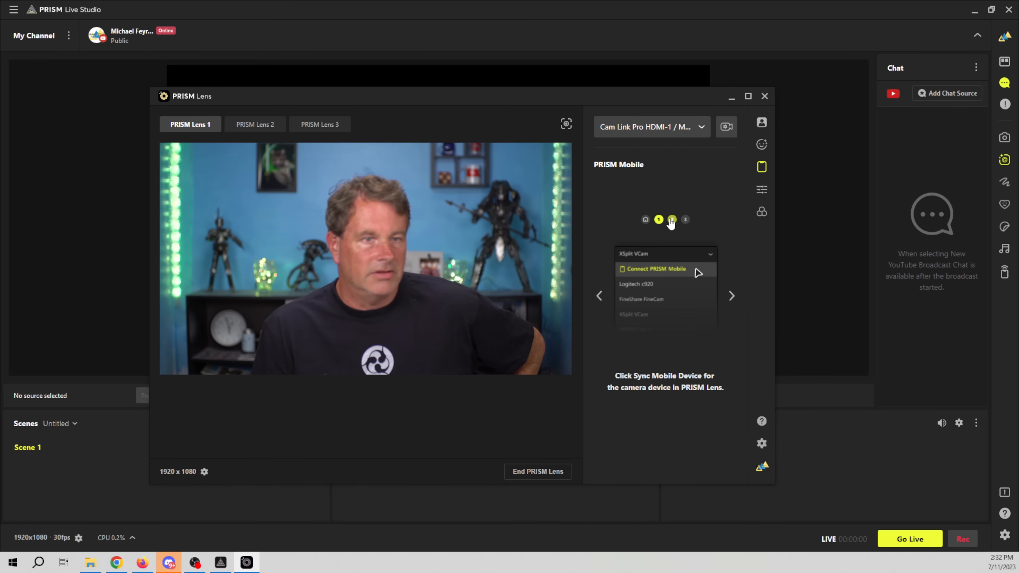
left_click(672, 219)
left_click(685, 219)
left_click(645, 219)
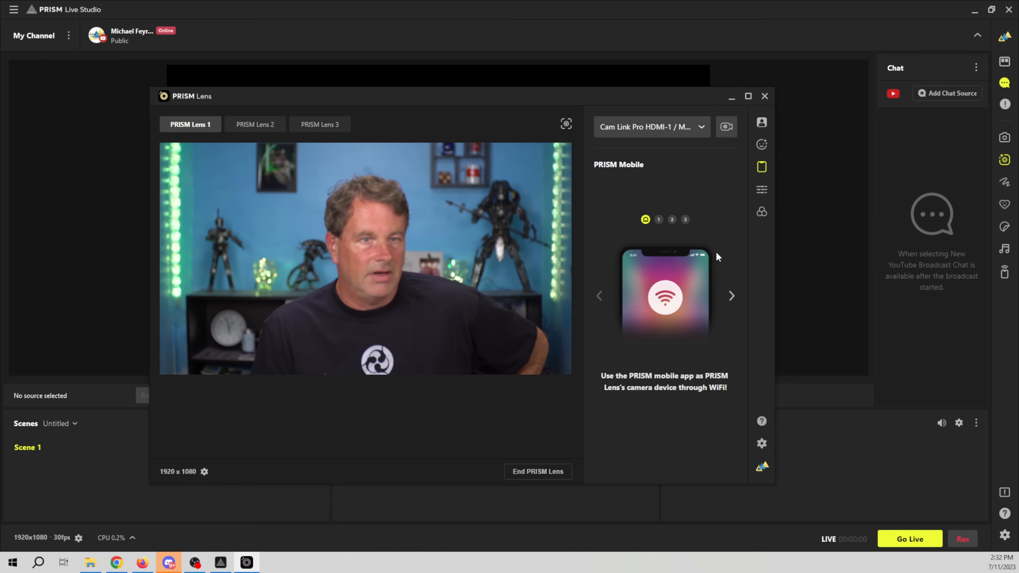
left_click(763, 192)
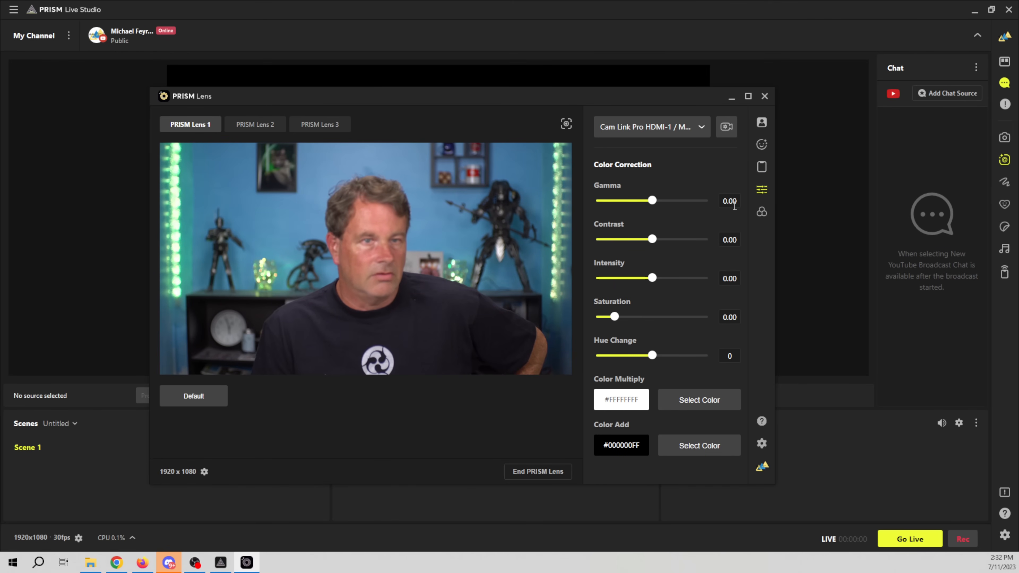
left_click(762, 215)
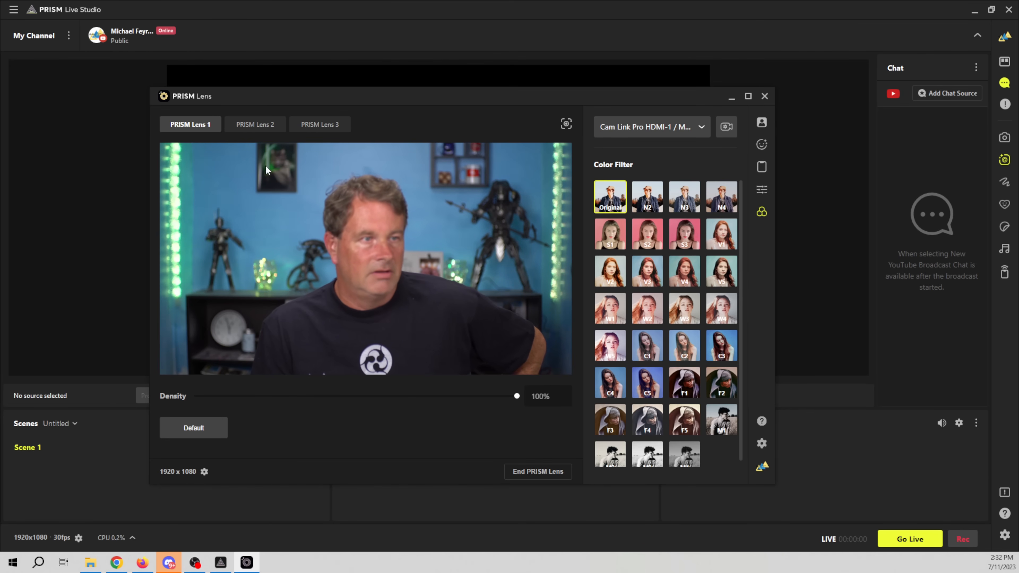
View the PRISM Lens 2 and PRISM Lens 3 cameras and return to PRISM Lens 1
left_click(247, 127)
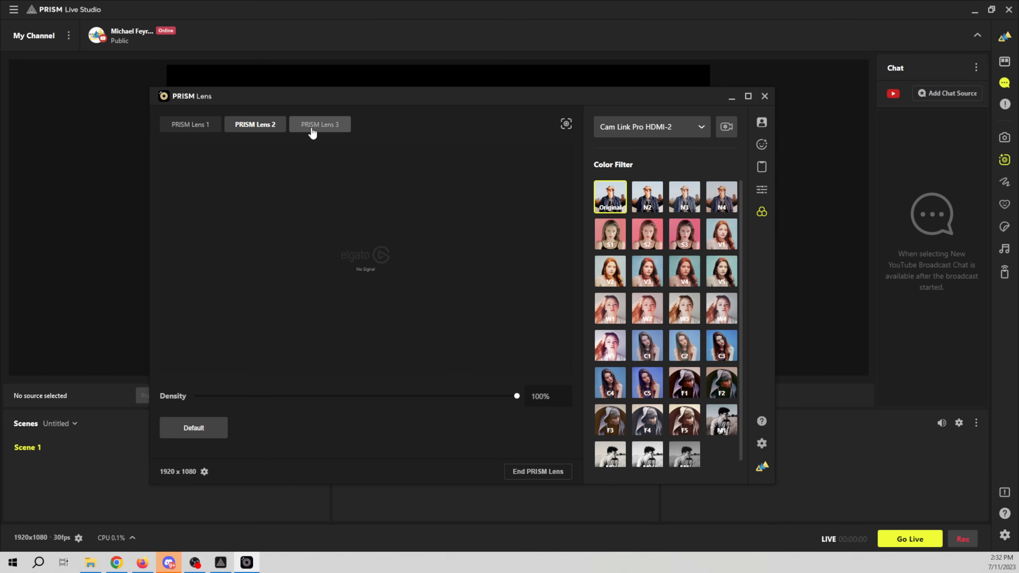
left_click(312, 132)
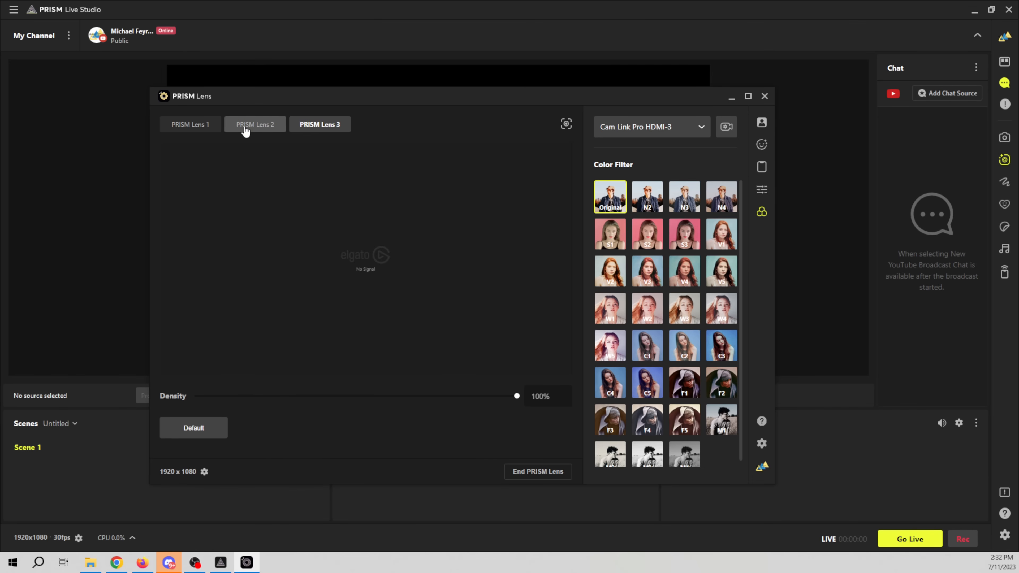
left_click(245, 127)
left_click(187, 125)
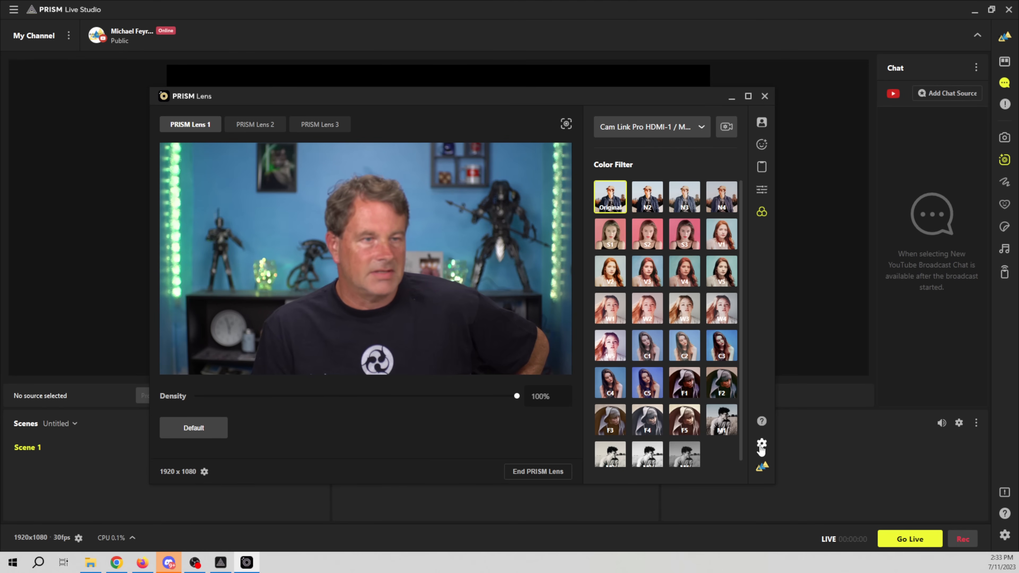
Examine the PRISM Lens general and output settings, including the PRISM Lens 1 quality options, and cancel the dialog
left_click(761, 445)
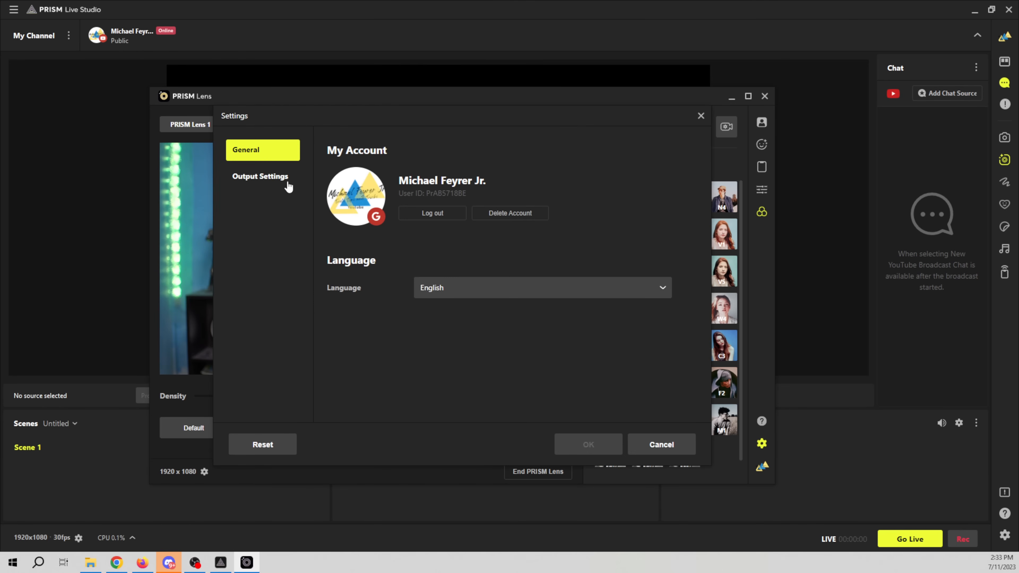
left_click(260, 179)
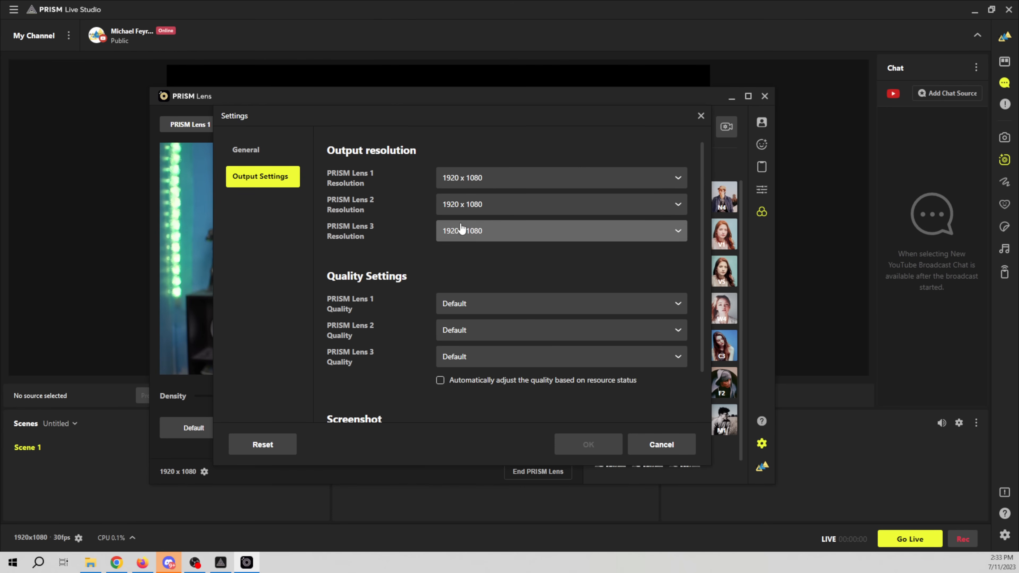
scroll(382, 328, "down", 2)
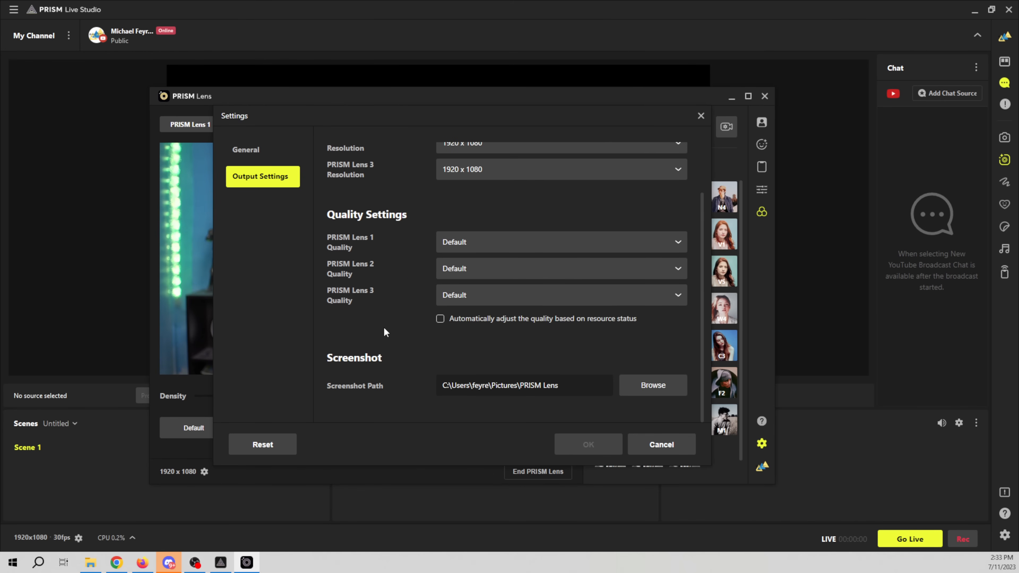
left_click(467, 242)
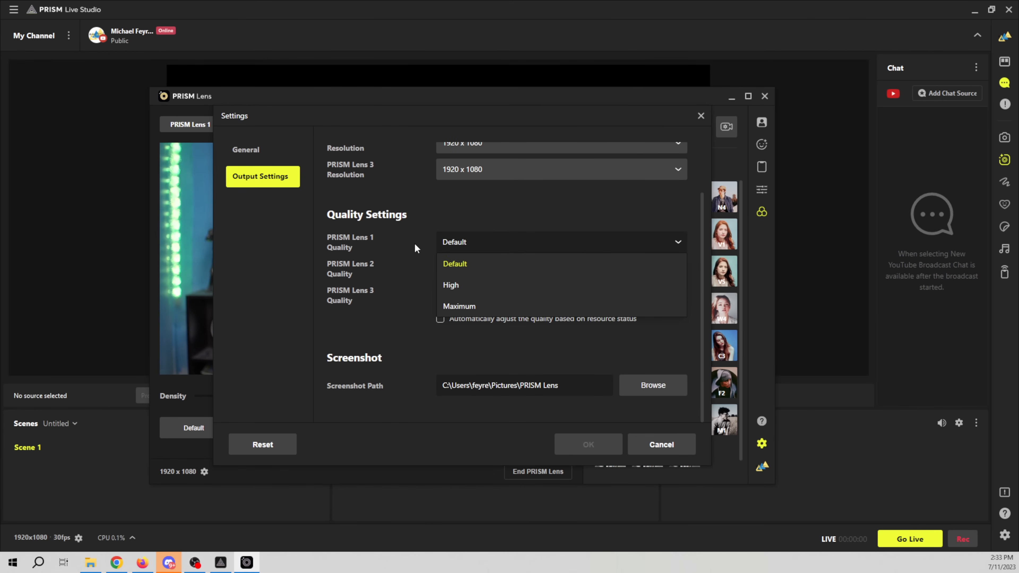
left_click(407, 239)
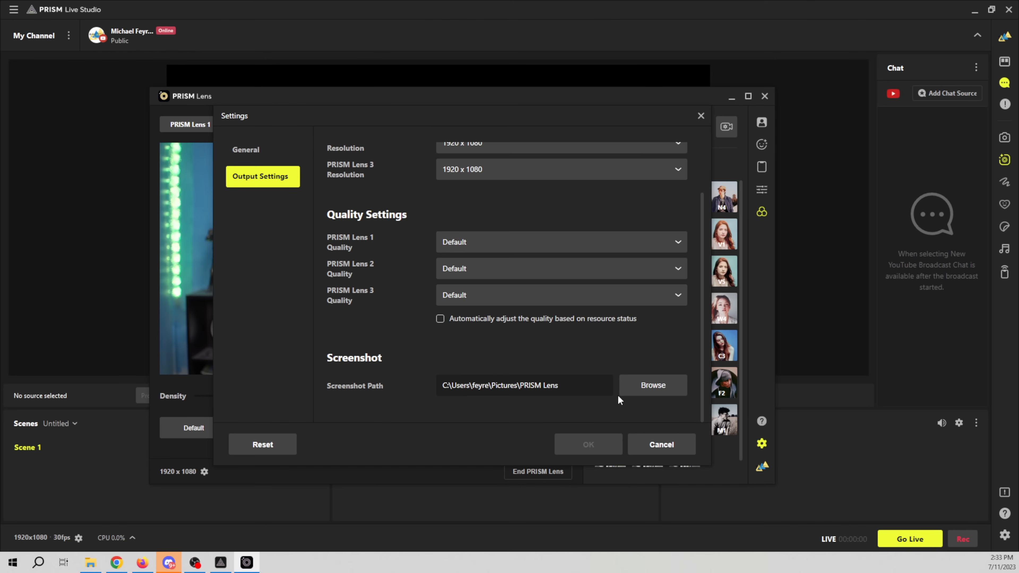
left_click(654, 448)
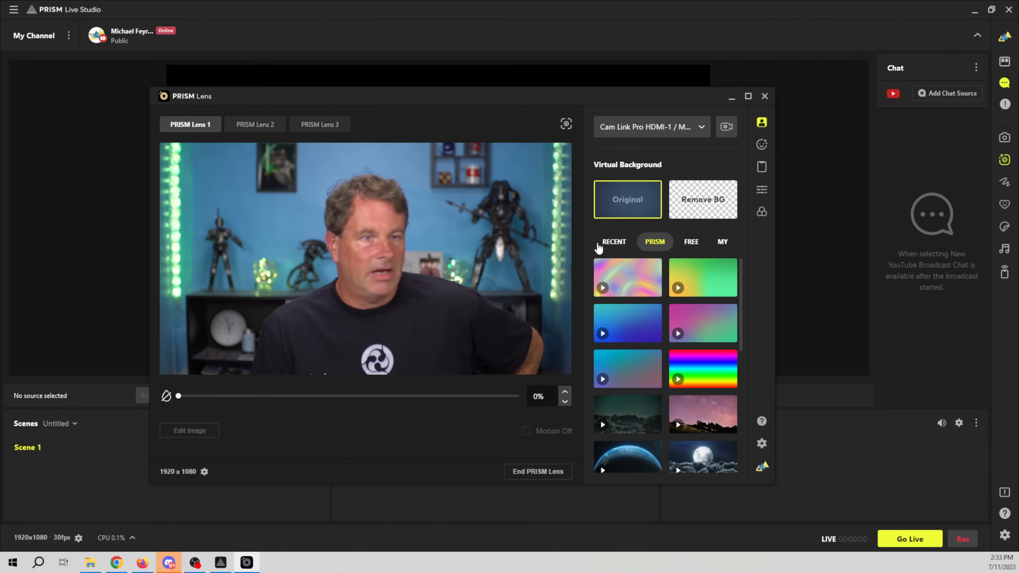
Check the recent and PRISM virtual backgrounds, try removing the camera background, and restore the original
left_click(608, 242)
left_click(655, 241)
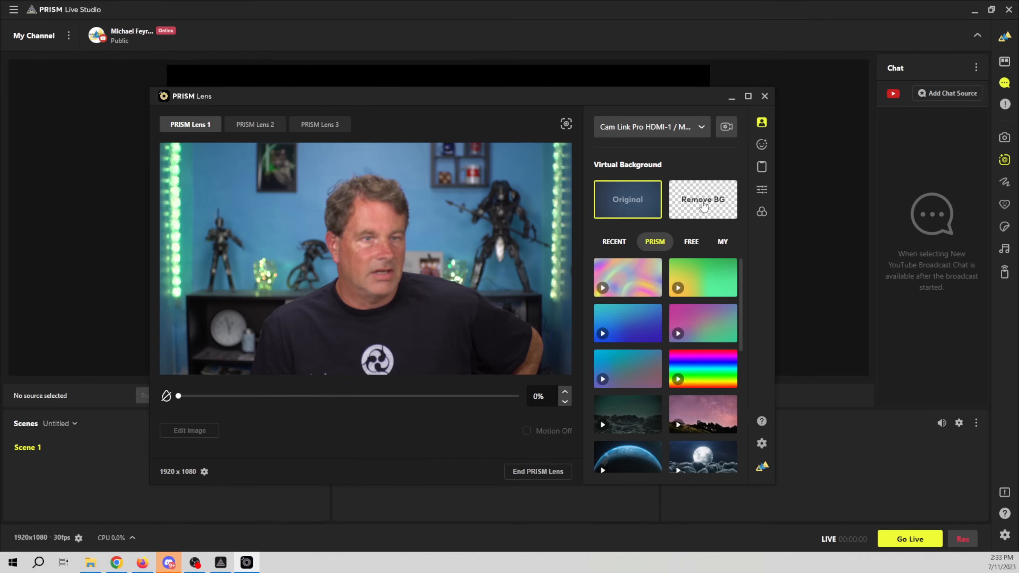
left_click(704, 203)
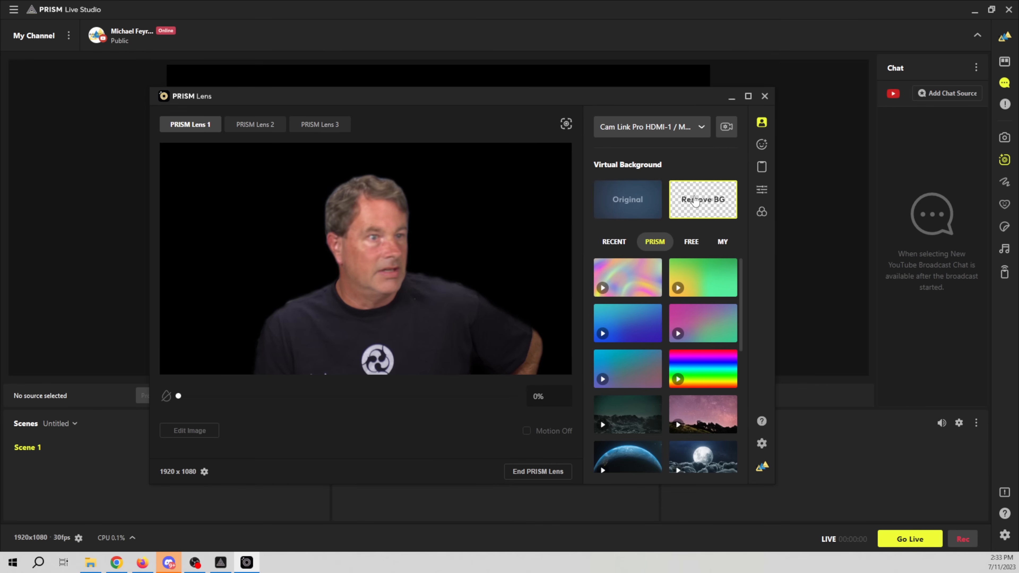
left_click(631, 200)
Try Remove BG again and apply the free virtual background showing a white window with potted flowers
left_click(691, 241)
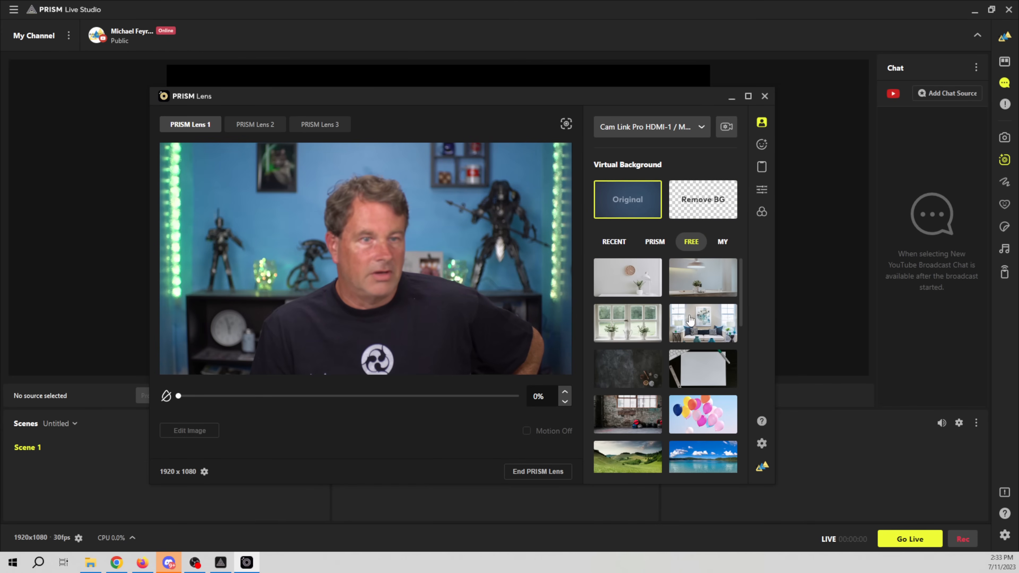
left_click(682, 205)
left_click(626, 329)
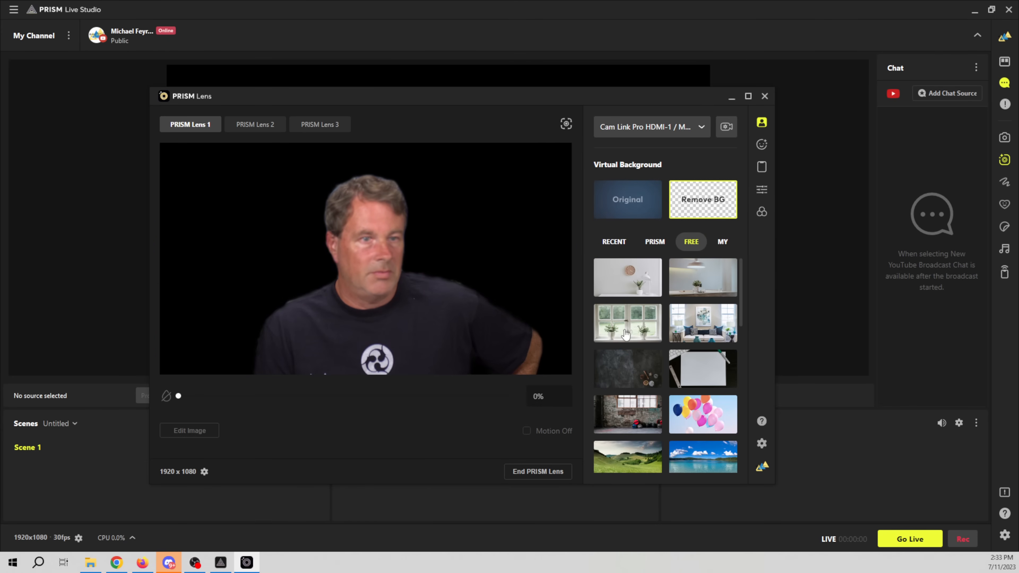
Browse the My, Recent and PRISM background collections and try the animated moon and Earth backgrounds
left_click(722, 241)
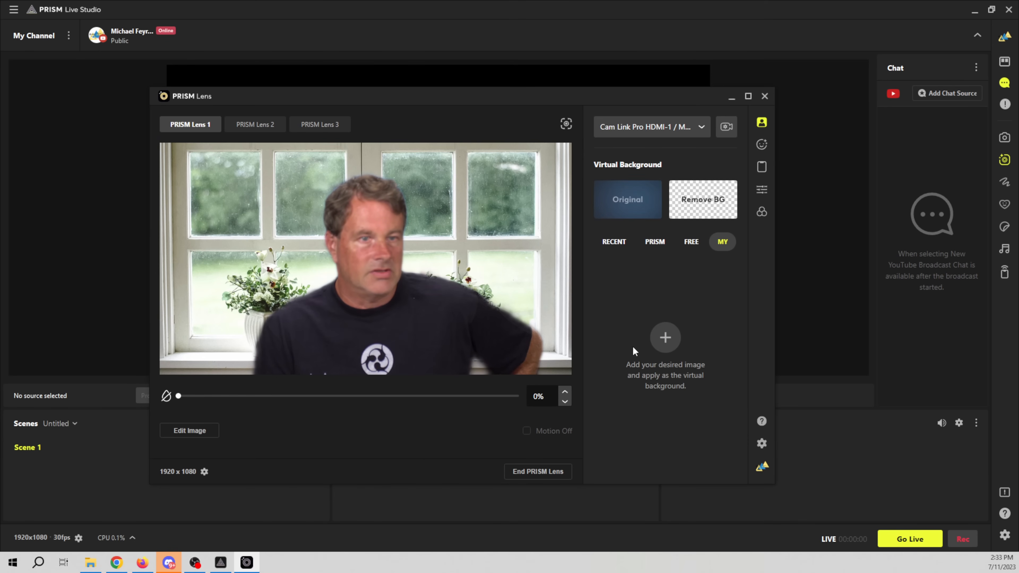
left_click(616, 241)
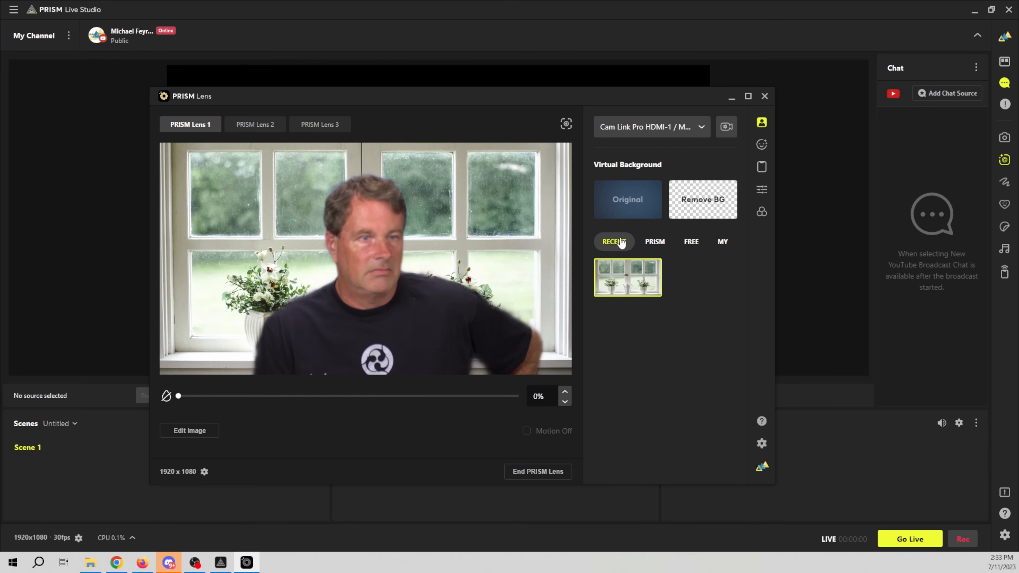
left_click(655, 241)
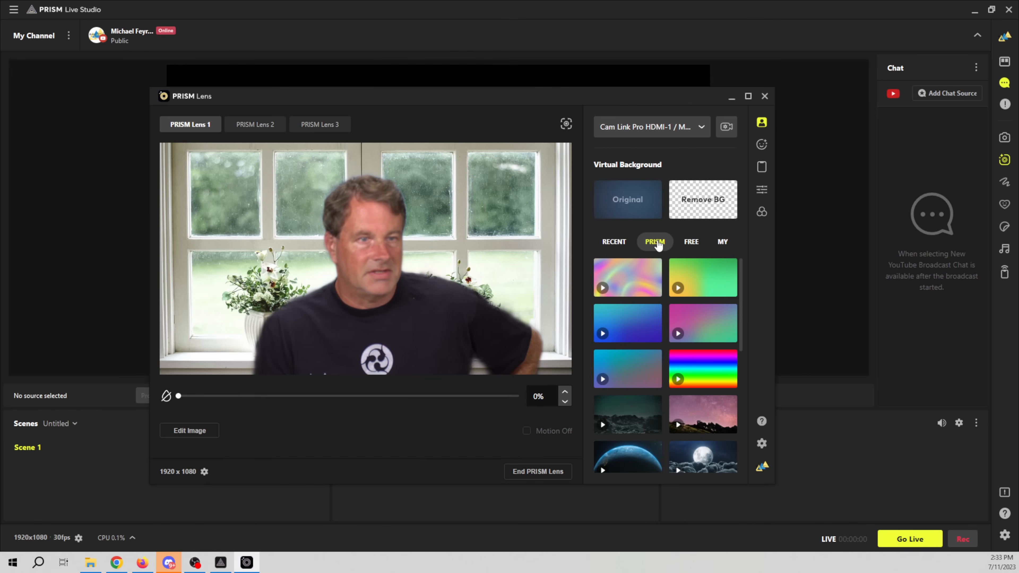
scroll(682, 385, "down", 1)
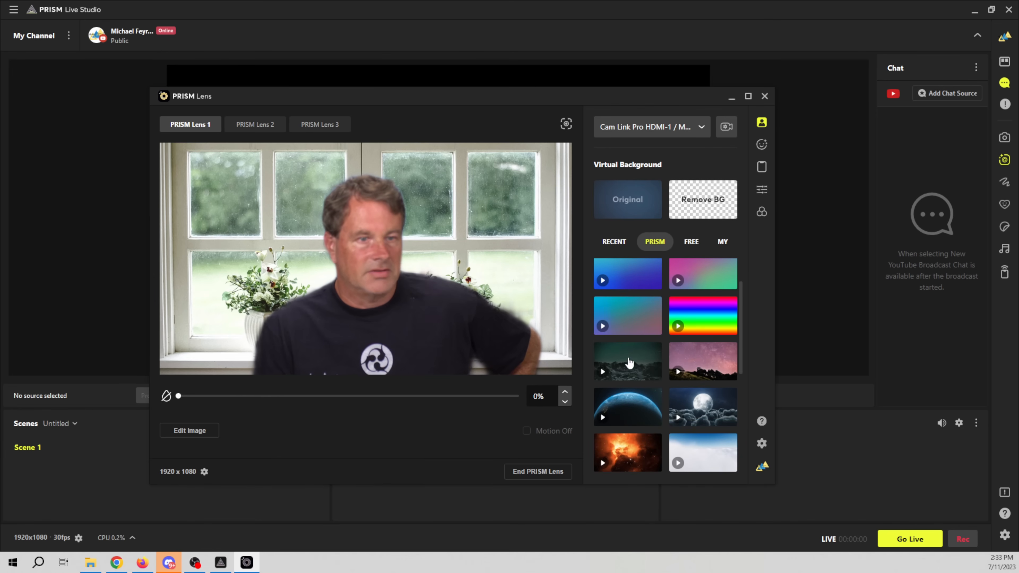
left_click(696, 413)
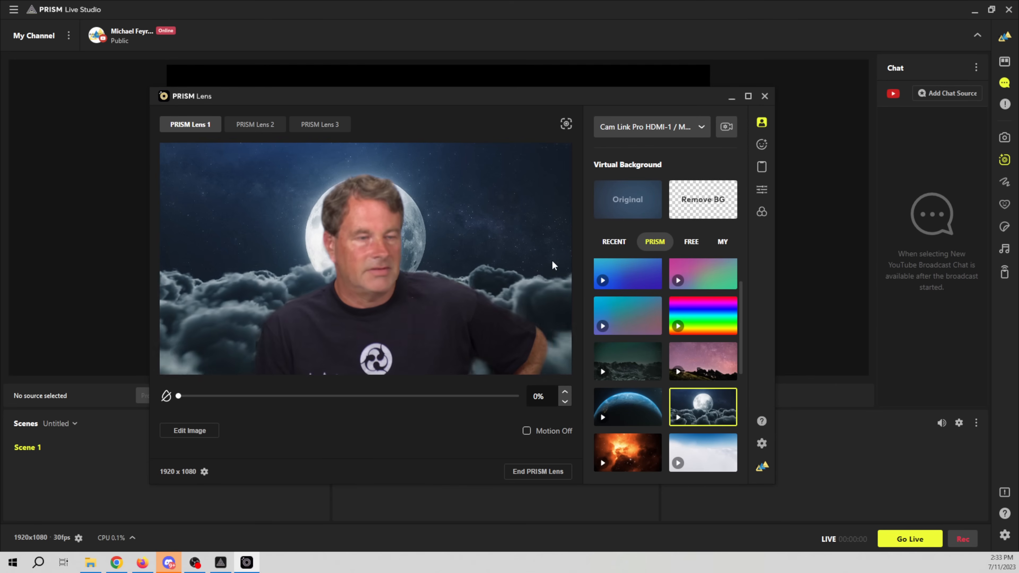
left_click(623, 401)
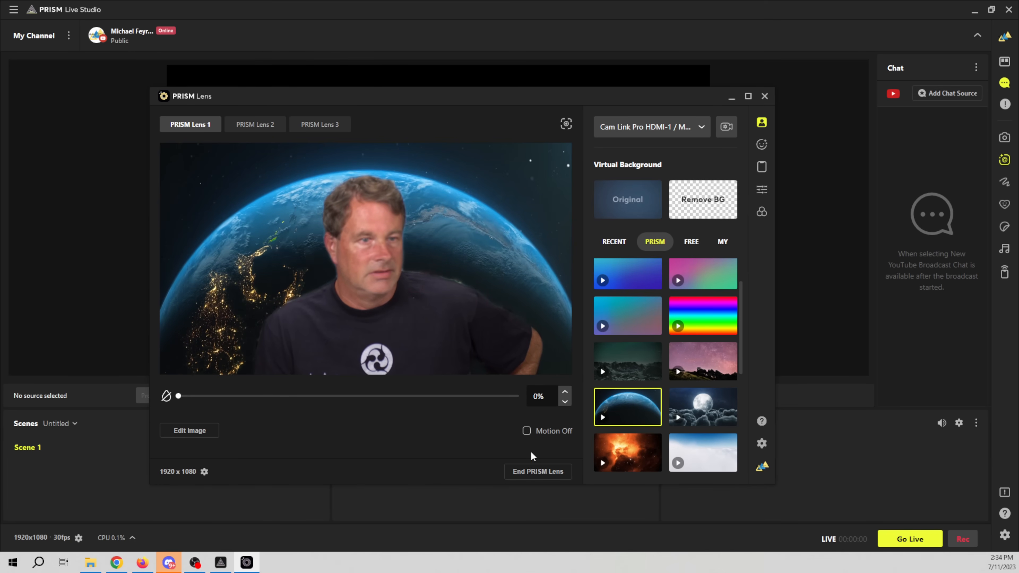
Stop and restart PRISM Lens, look at the camera device properties and video format choices, and cancel the dialog
left_click(539, 473)
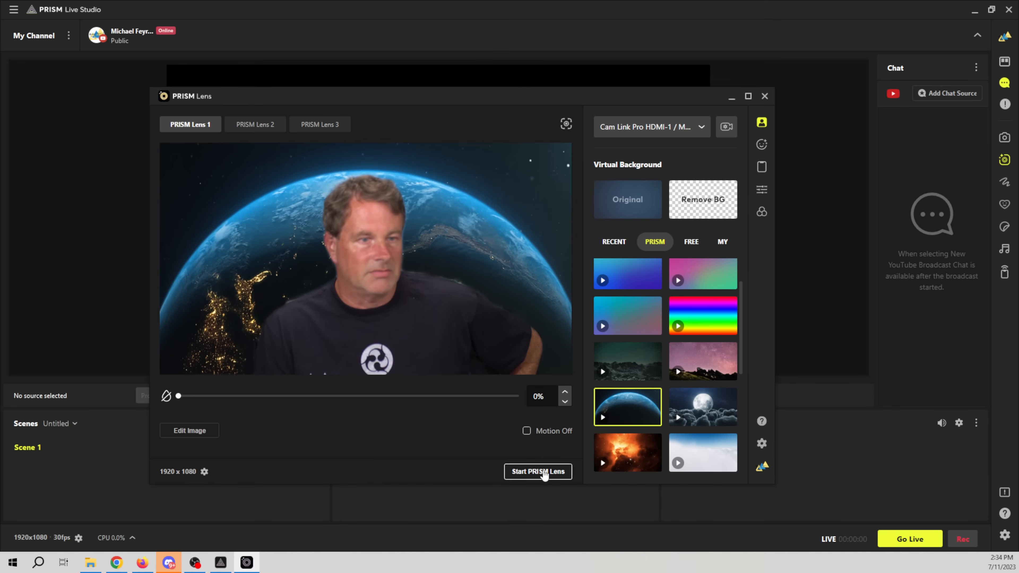
left_click(545, 475)
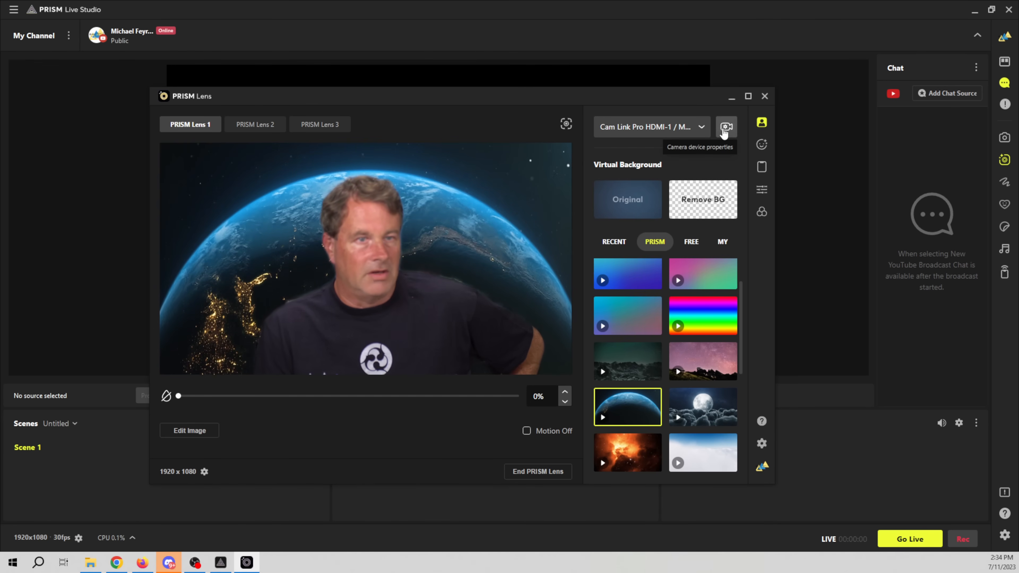
left_click(725, 132)
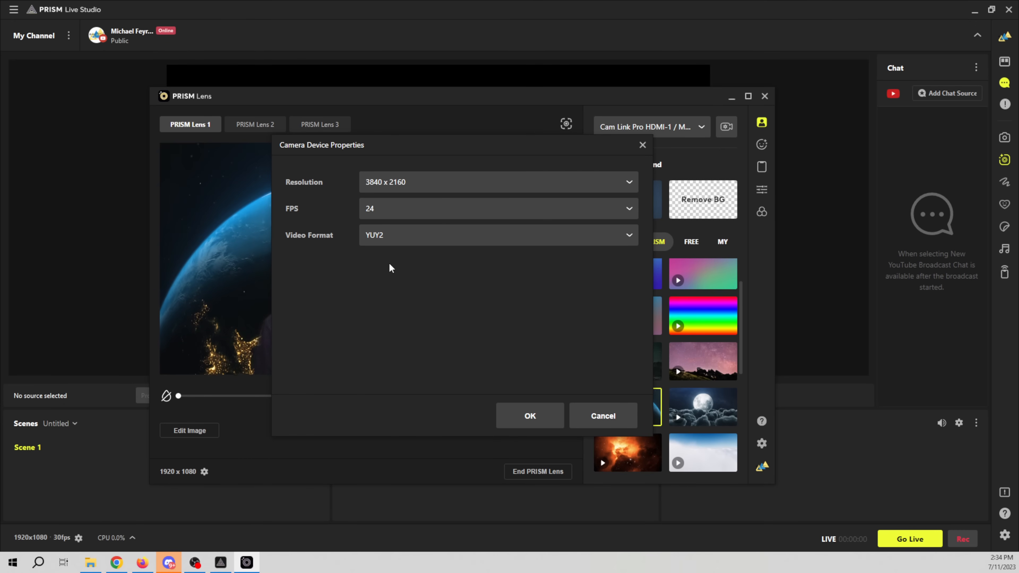
left_click(406, 239)
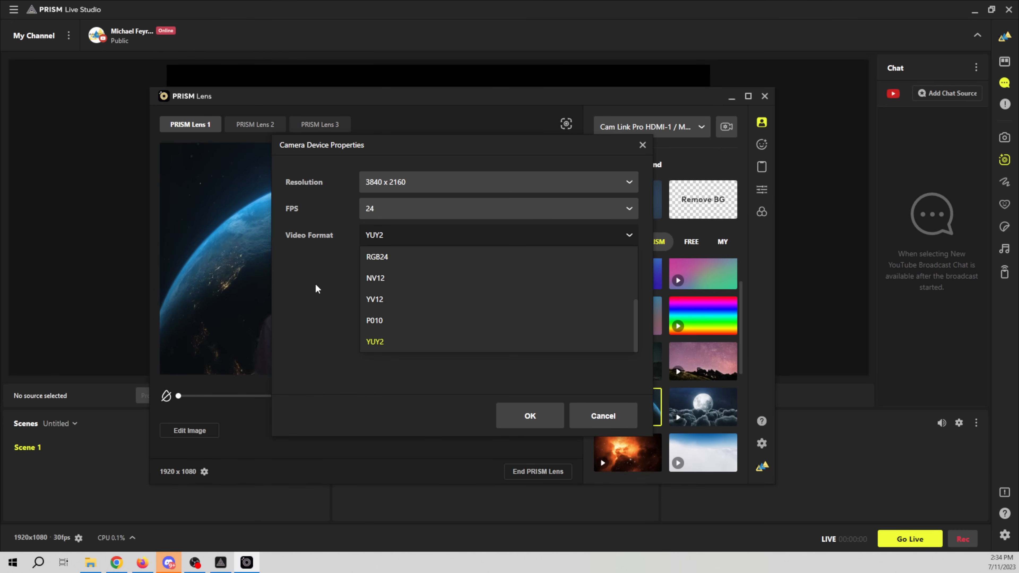
left_click(314, 291)
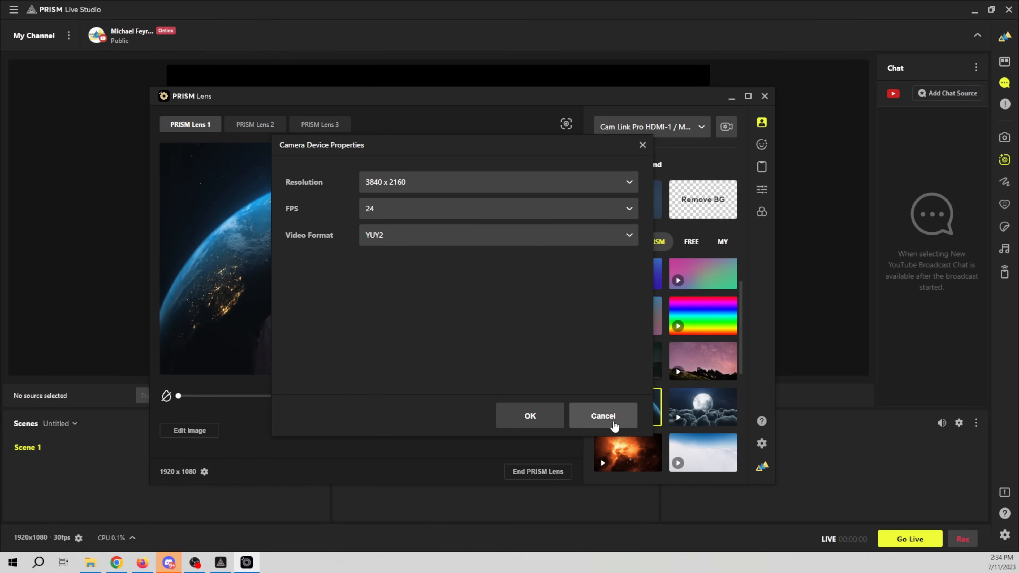
left_click(603, 418)
Restore the original camera background, close PRISM Lens, and reopen it from the main window before closing it again
left_click(611, 196)
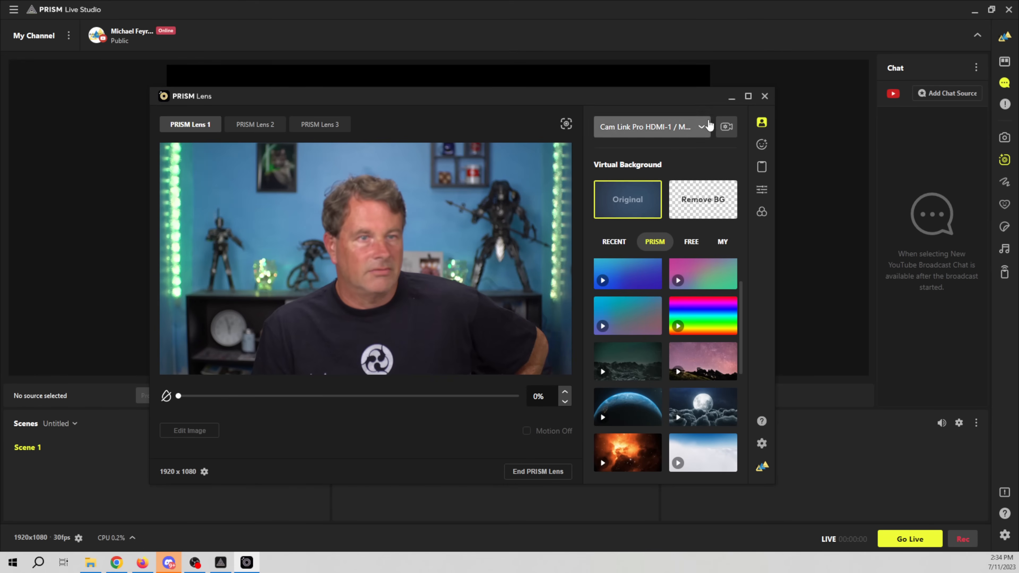
left_click(764, 97)
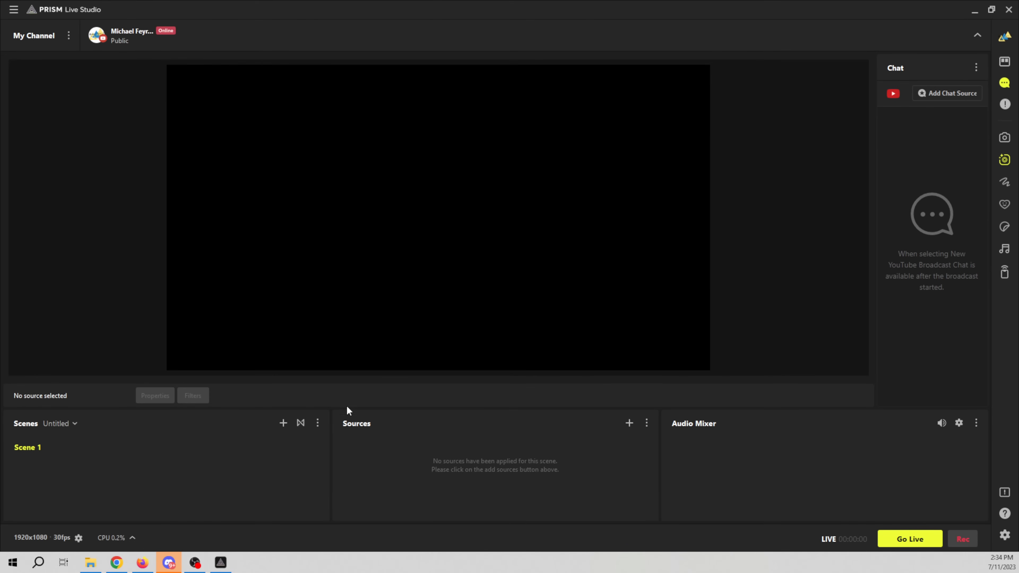
left_click(1004, 162)
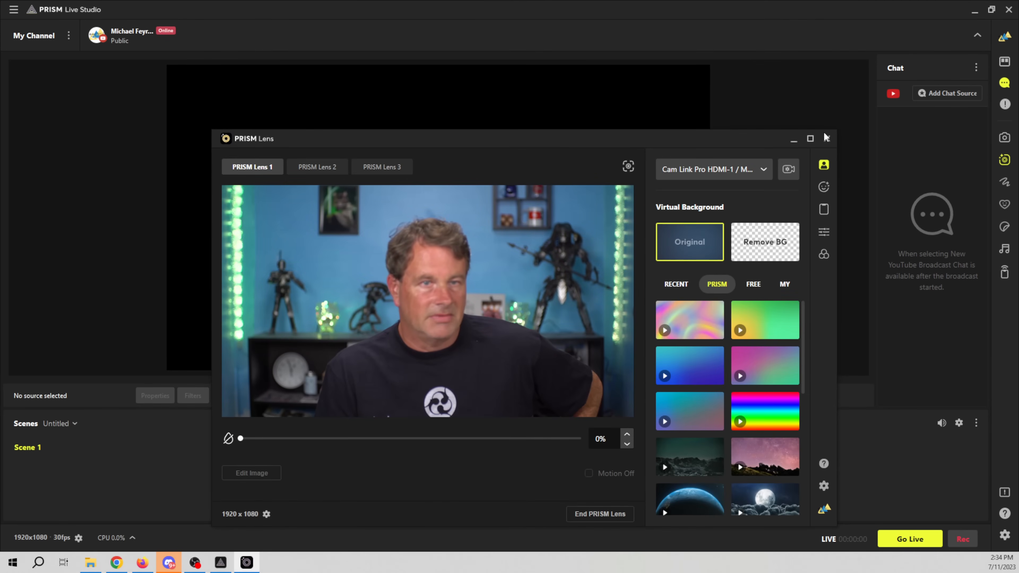
left_click(825, 138)
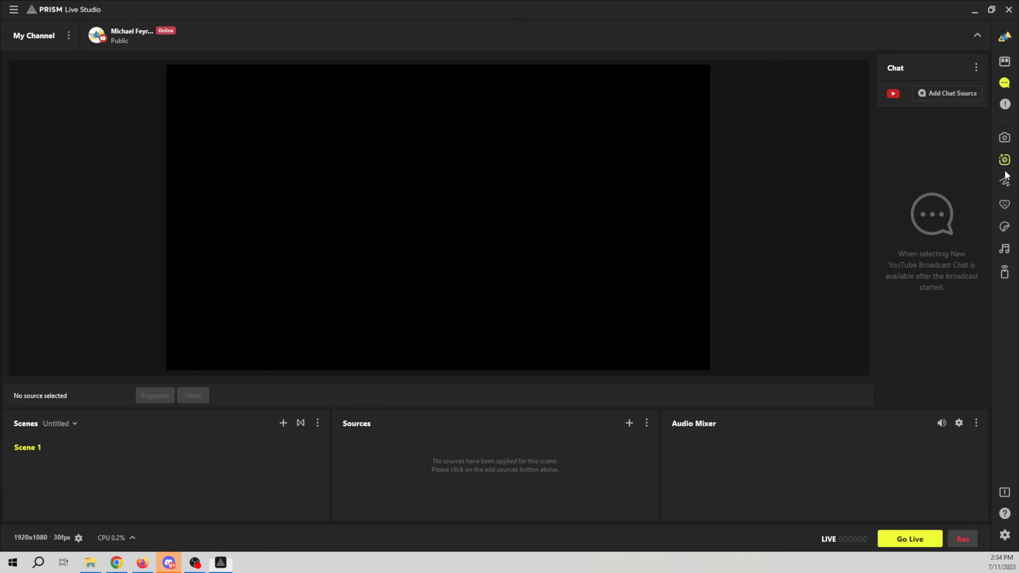
Turn on the drawing tools and draw a curved pen stroke, a highlighter stroke and a straight arrow on the canvas
left_click(1004, 184)
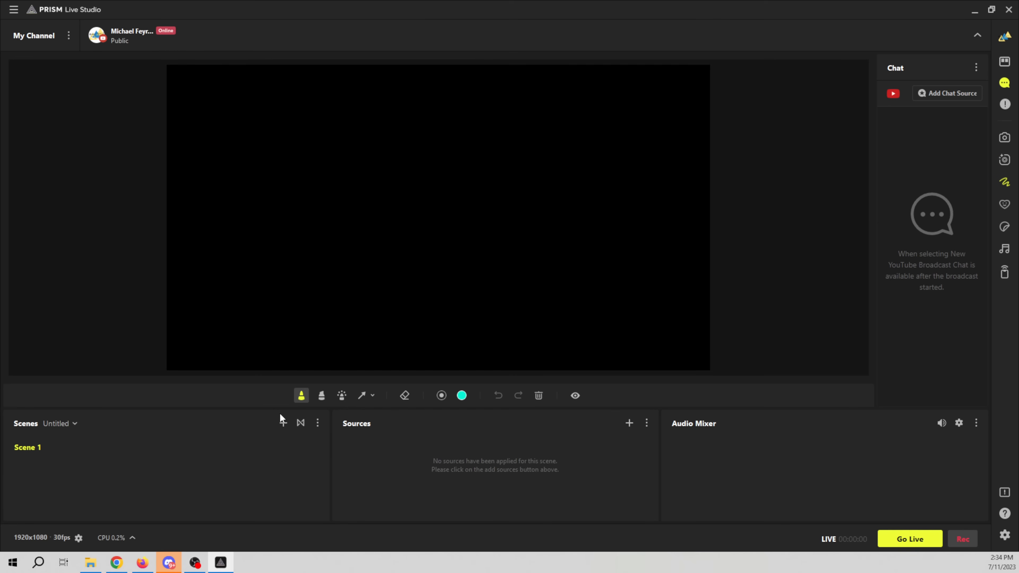
mouse_move(348, 222)
left_mouse_down()
mouse_move(393, 293)
mouse_move(424, 169)
left_mouse_up()
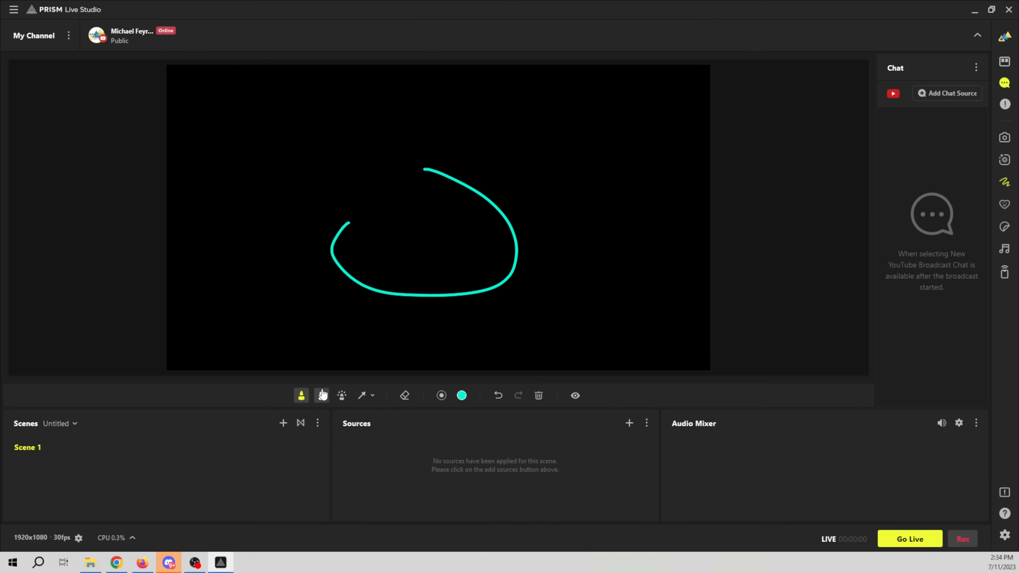
left_click_drag(384, 200, 342, 189)
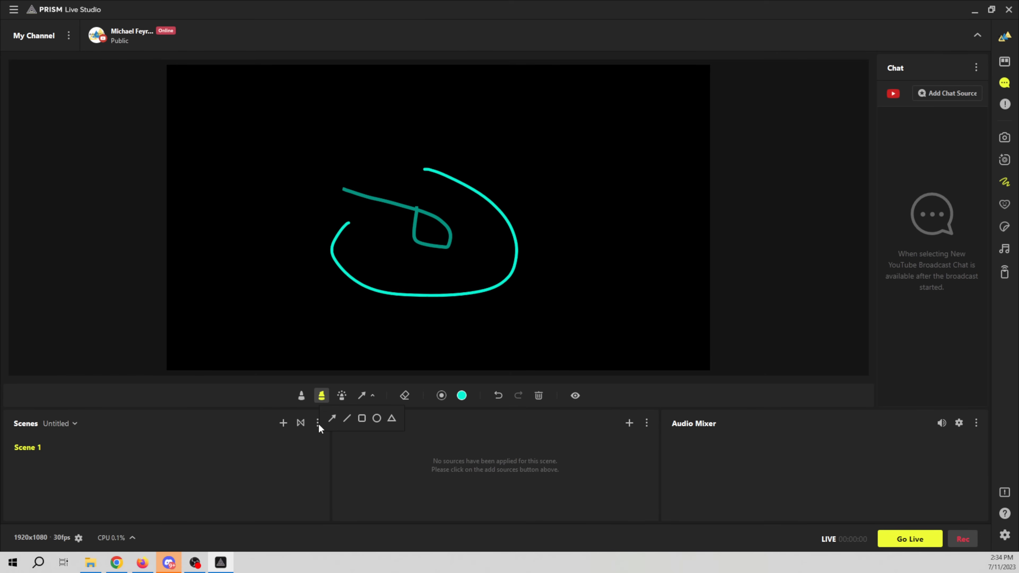
left_click(330, 419)
left_click_drag(555, 297, 514, 181)
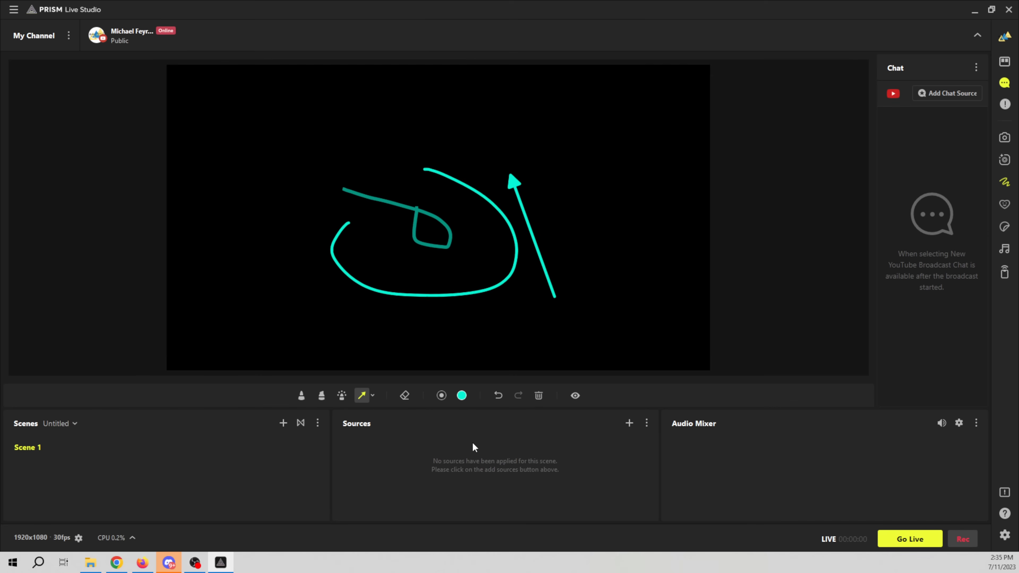
Choose a thicker line, draw a second arrow beside the first, and clear all drawings from the canvas
left_click(441, 395)
left_click(471, 418)
left_click_drag(636, 285, 582, 180)
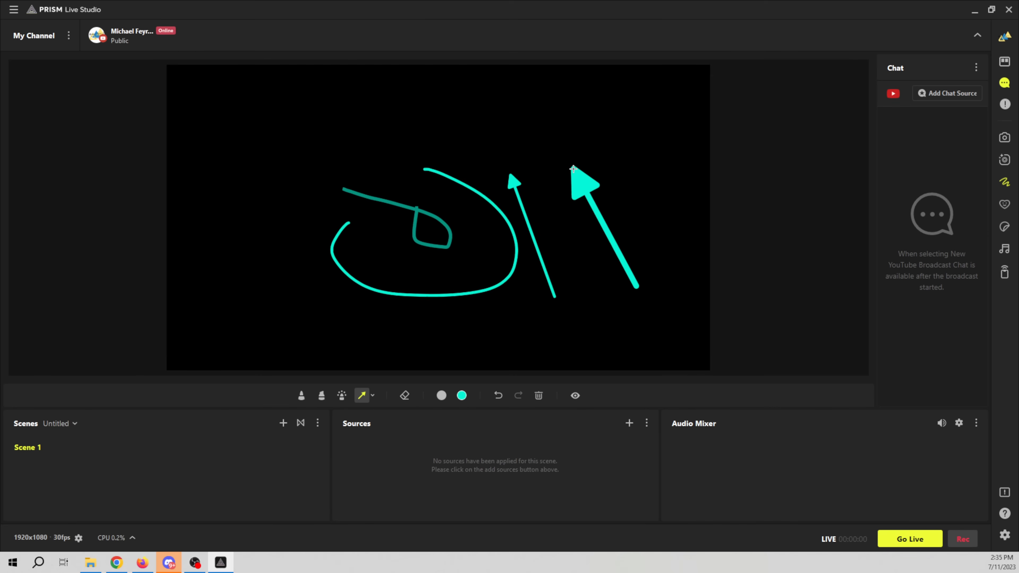
left_click(538, 397)
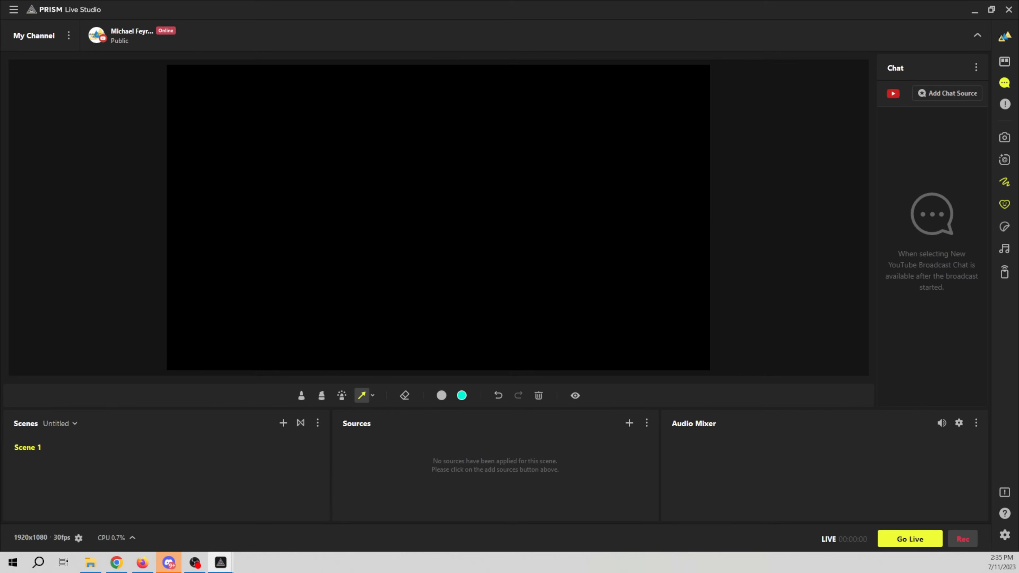
Open the PRISM Sticker collection and add the green leaf ring sticker to the scene
left_click(1004, 204)
left_click(755, 125)
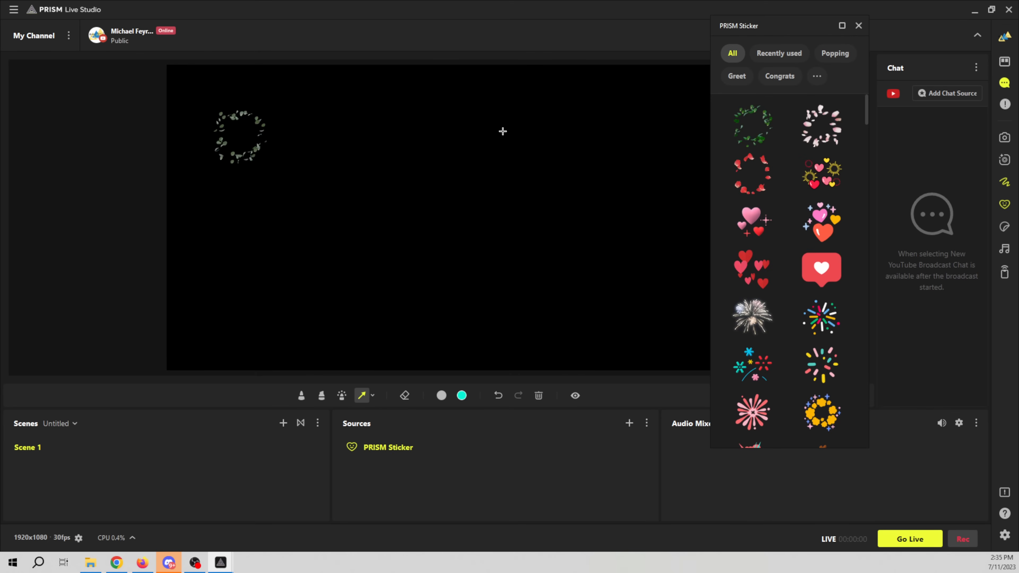
Turn off the drawing tools and move the leaf ring sticker to the upper middle of the canvas
left_click_drag(236, 138, 575, 273)
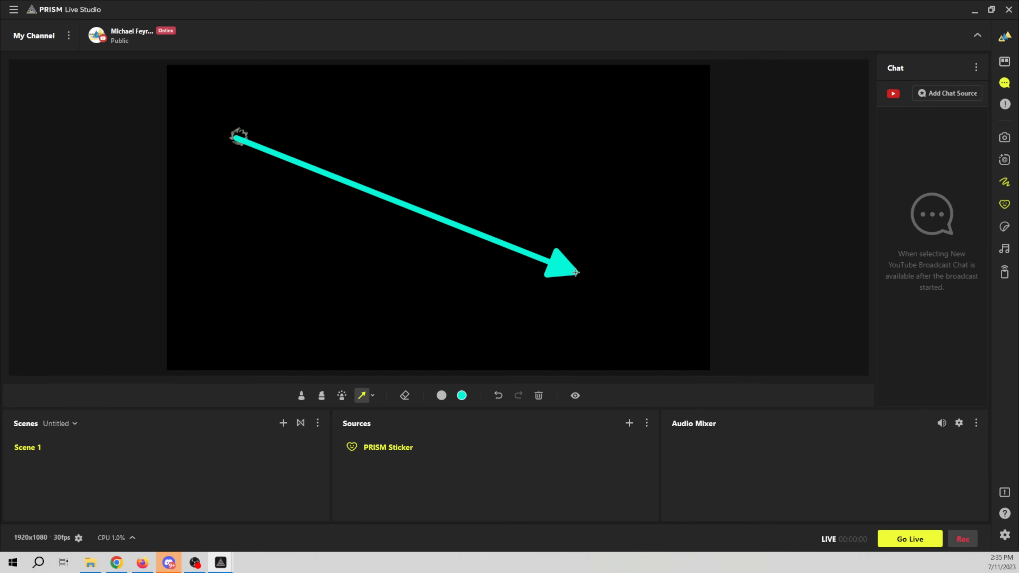
left_click(1004, 182)
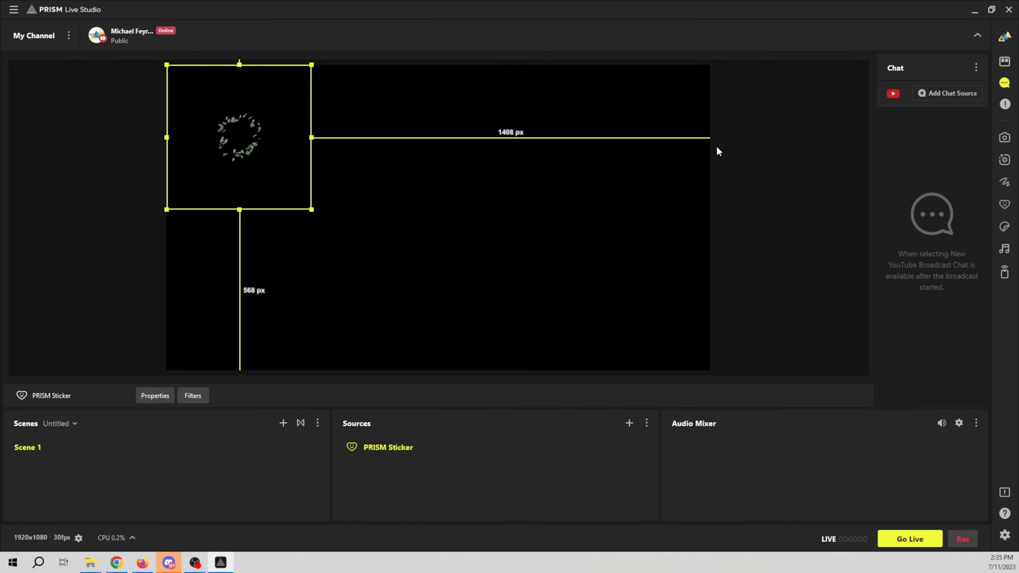
left_click_drag(245, 139, 482, 192)
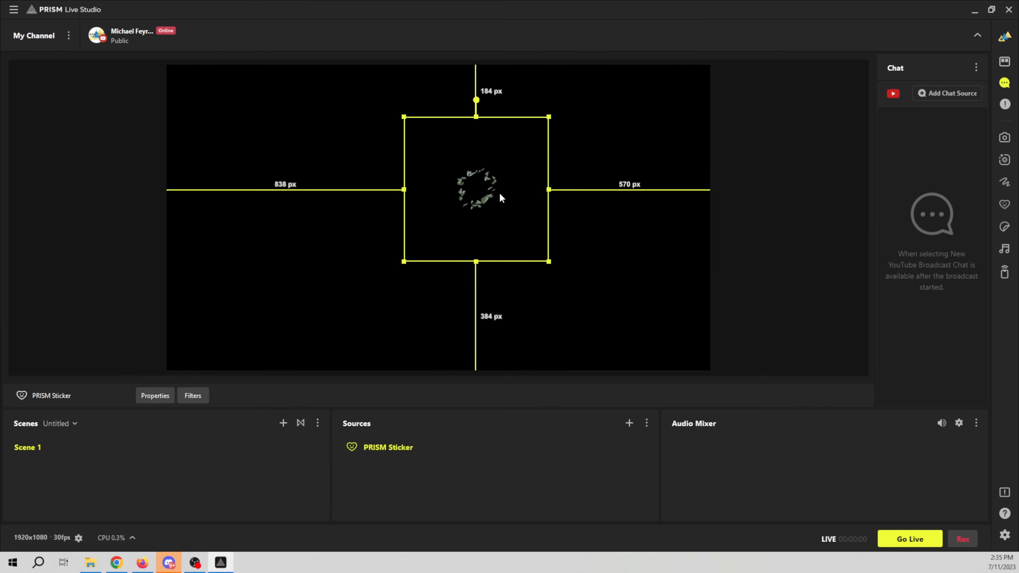
Add a second leaf ring sticker from the recently used PRISM Stickers and delete that duplicate source
left_click(1004, 206)
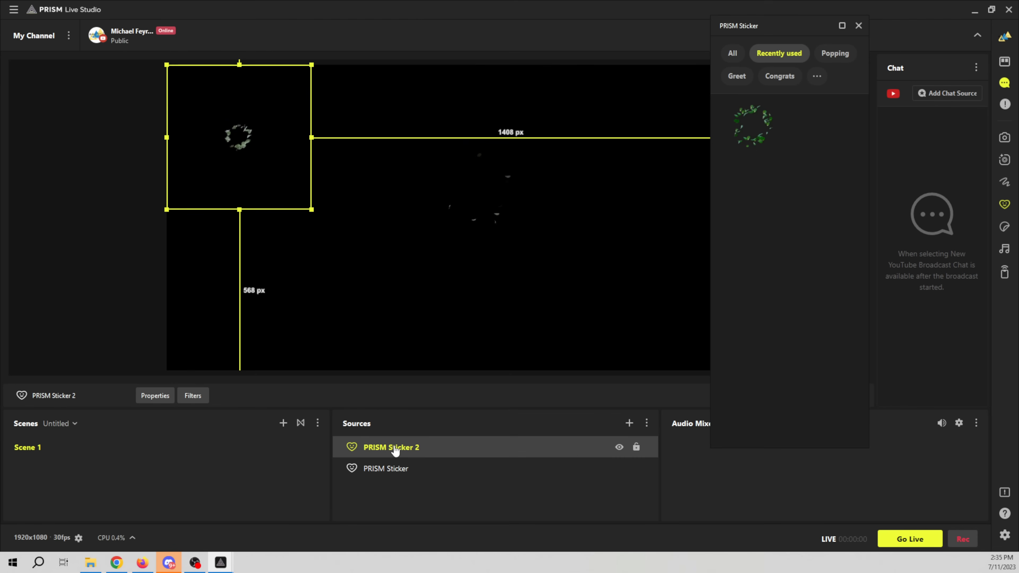
right_click(574, 448)
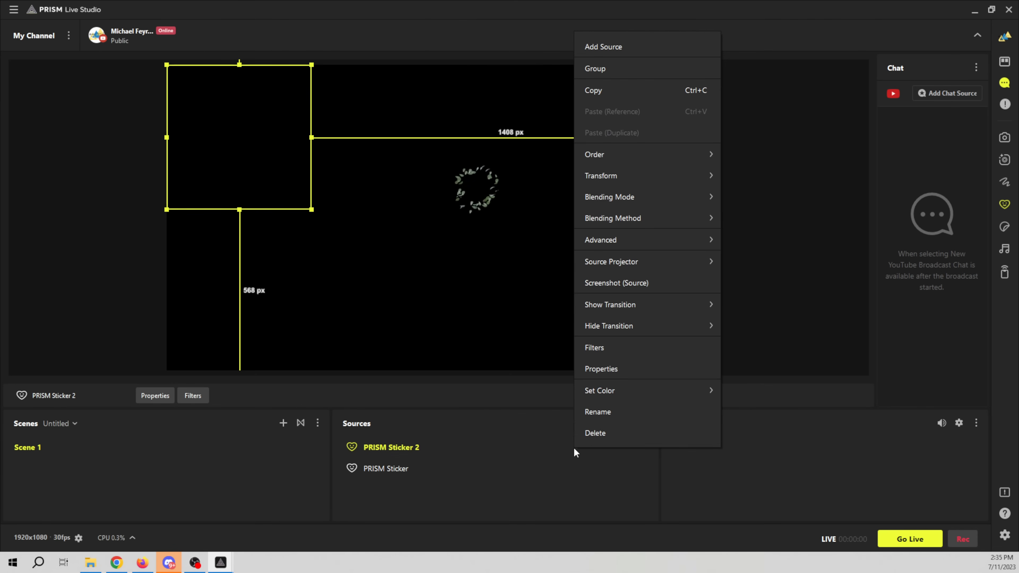
left_click(588, 438)
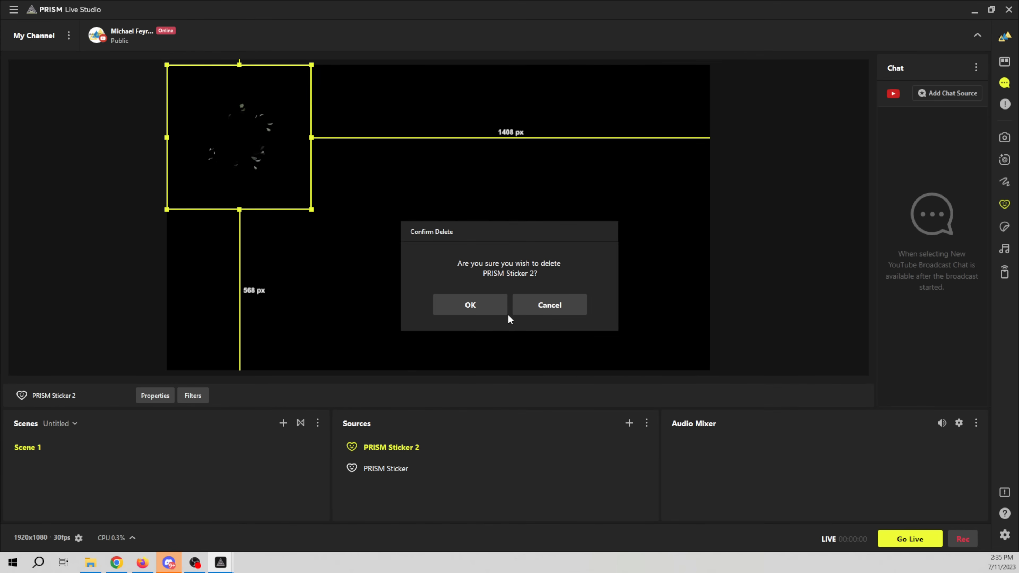
left_click(475, 306)
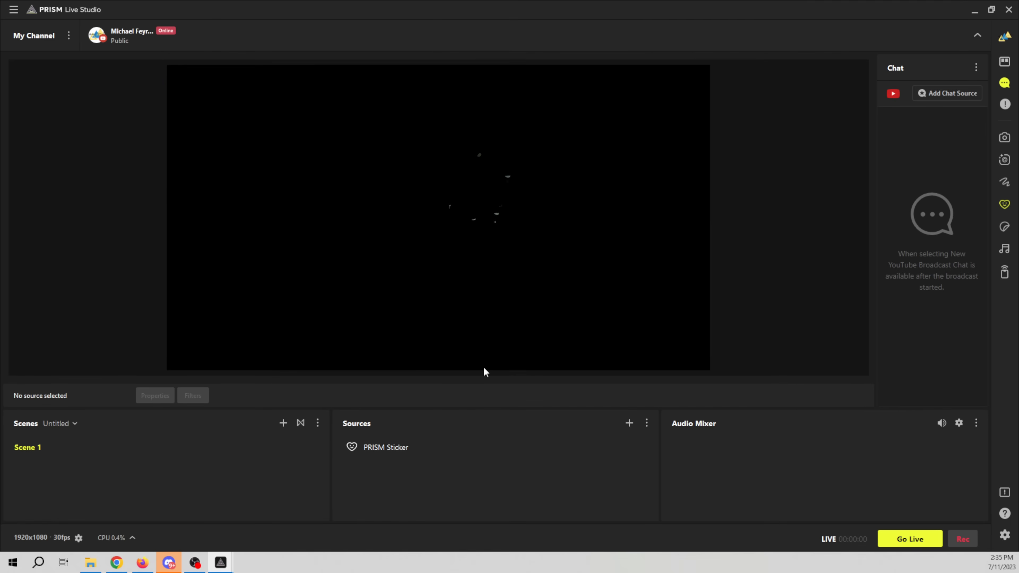
Delete the remaining PRISM Sticker source from the scene and confirm the deletion
left_click(417, 447)
right_click(417, 448)
left_click(466, 430)
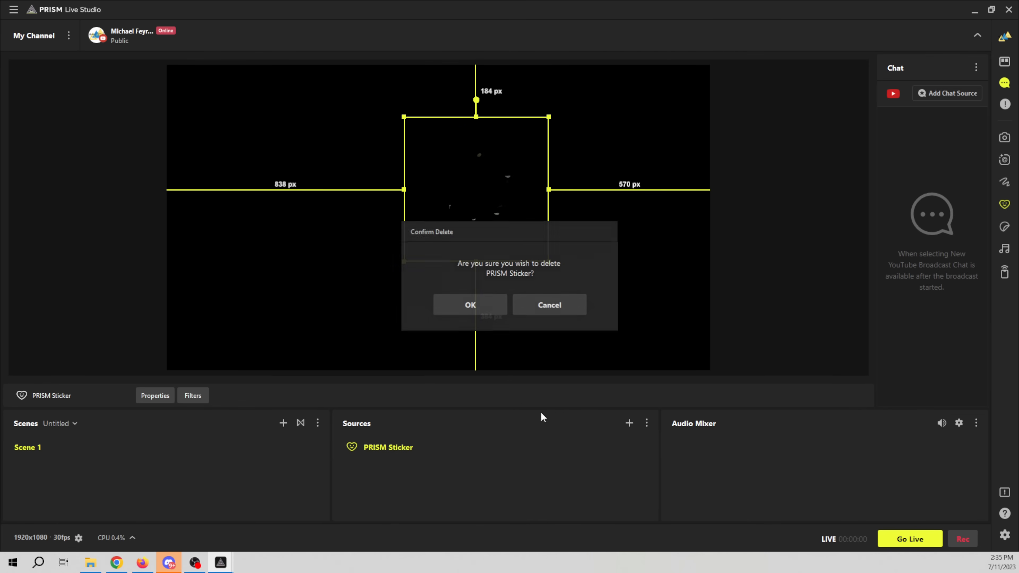
left_click(481, 304)
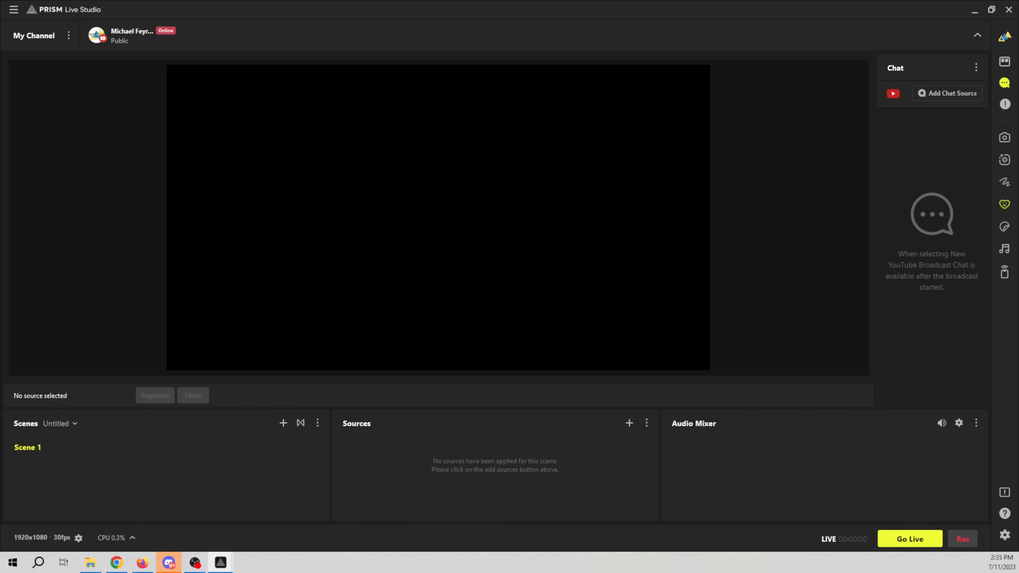
Add the first trending GIPHY sticker to the scene and move it to the lower middle of the canvas
left_click(1005, 228)
left_click_drag(782, 80, 589, 41)
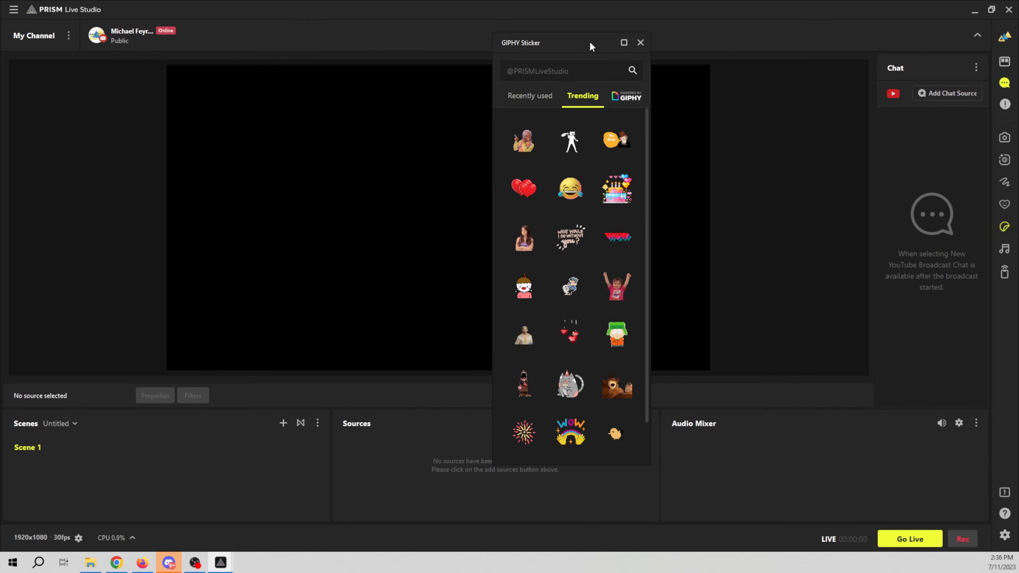
left_click(542, 146)
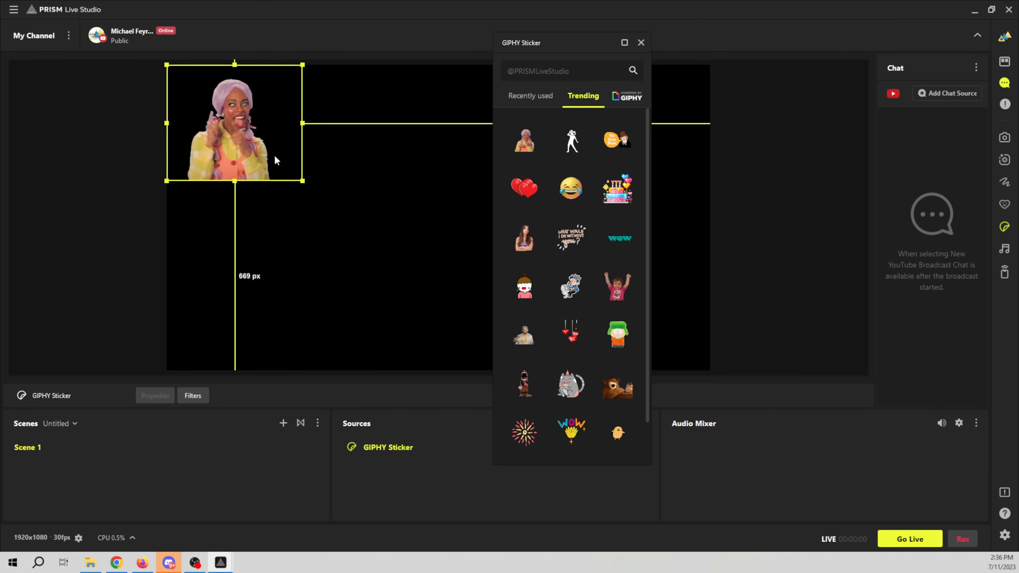
left_click_drag(224, 153, 387, 274)
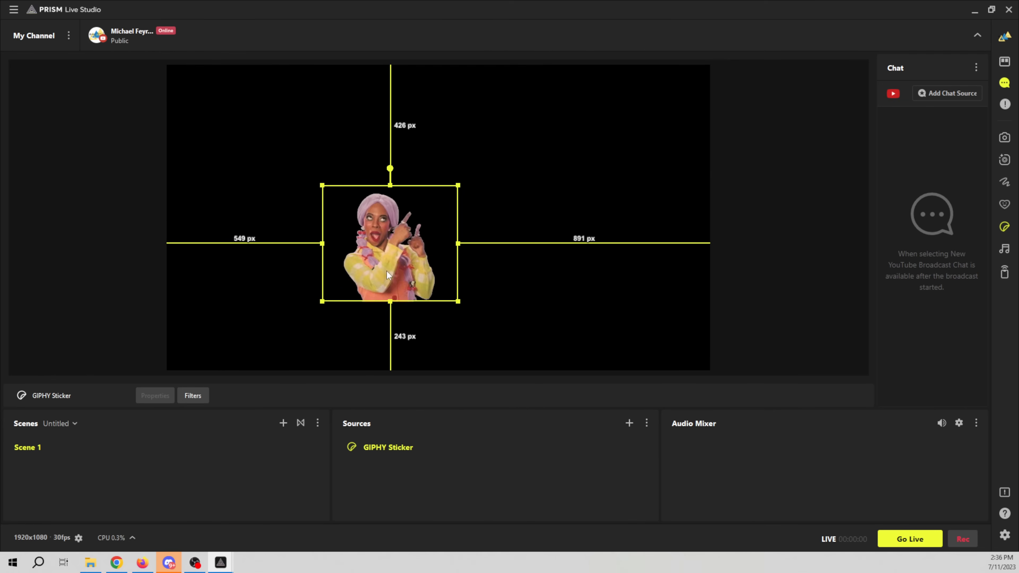
View the recently used stickers in the GIPHY Sticker collection and close it
left_click(1005, 228)
left_click(532, 96)
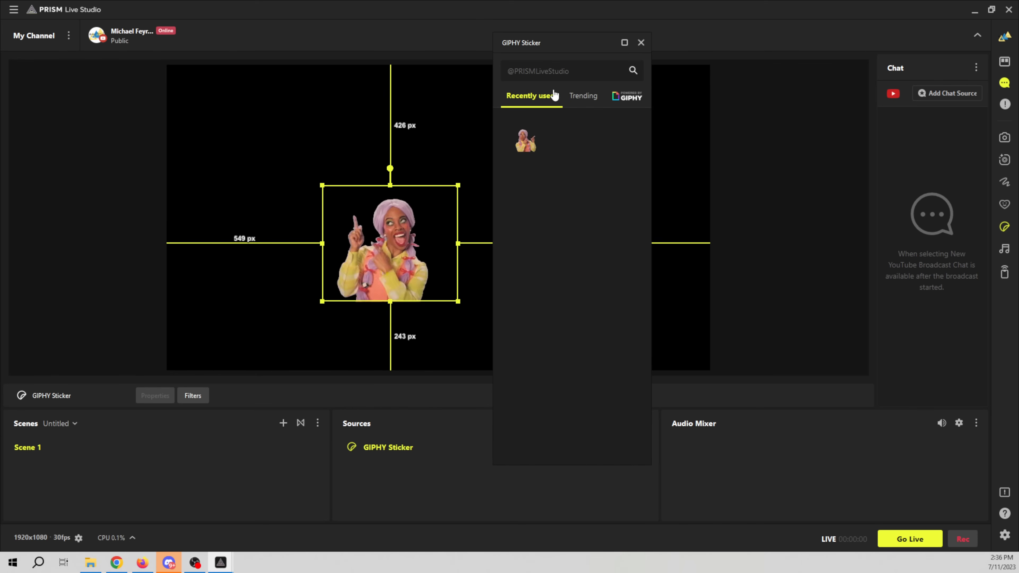
left_click(640, 43)
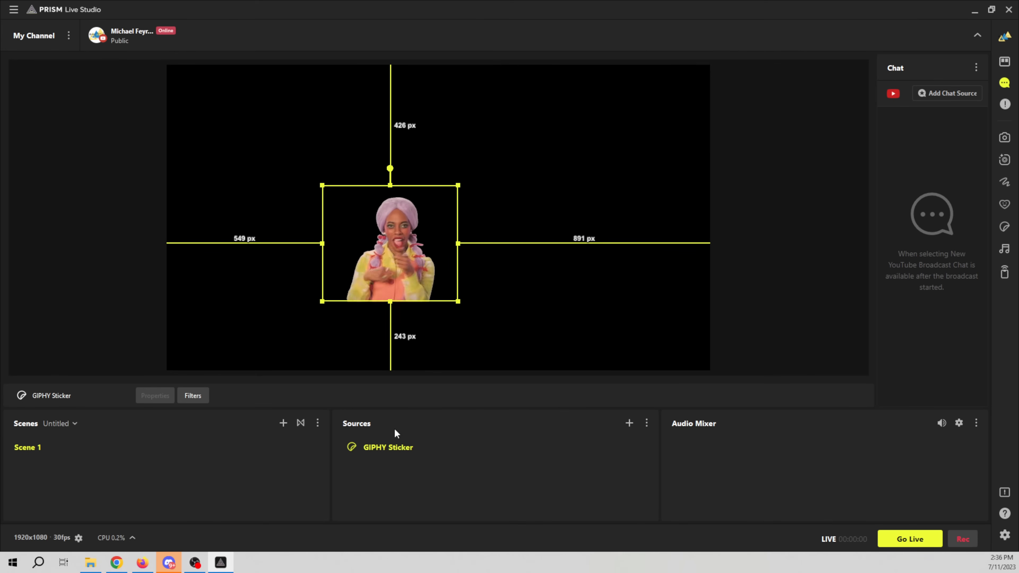
Delete the GIPHY Sticker source from the scene and confirm the deletion
right_click(393, 448)
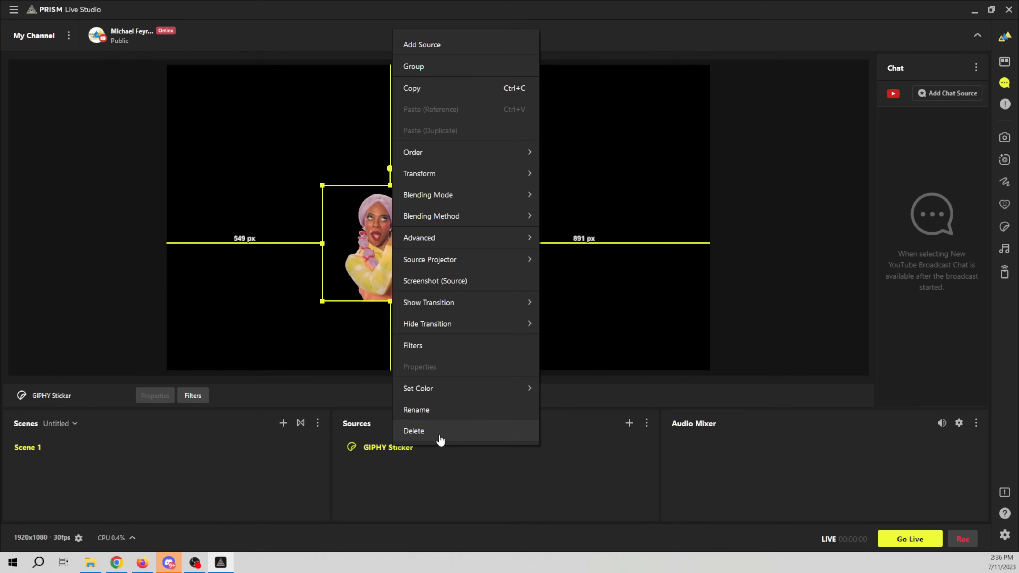
left_click(440, 432)
left_click(476, 303)
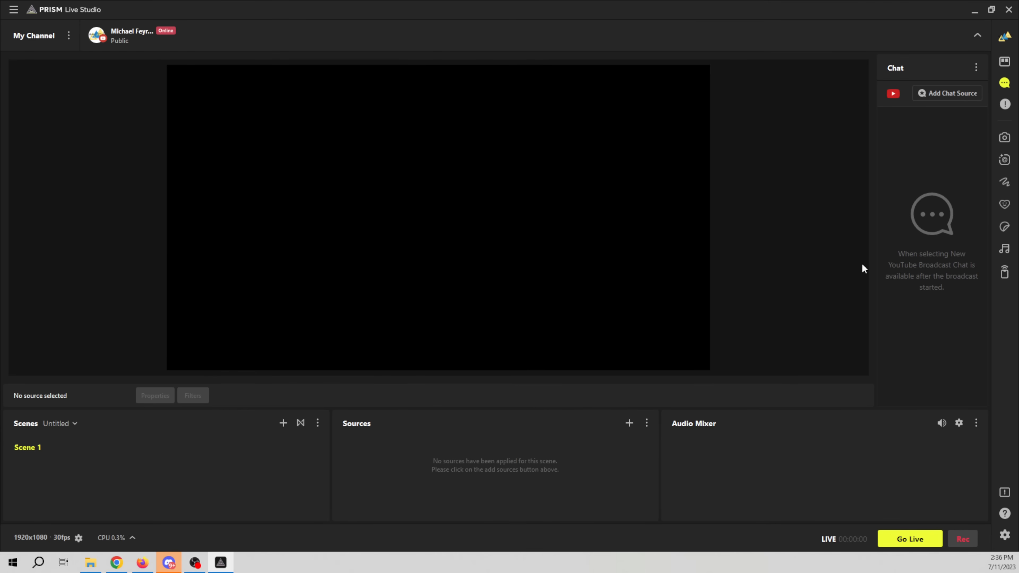
View the Music Playlist window and the remote control connection window, closing each one
left_click(1008, 252)
left_click_drag(918, 68, 420, 81)
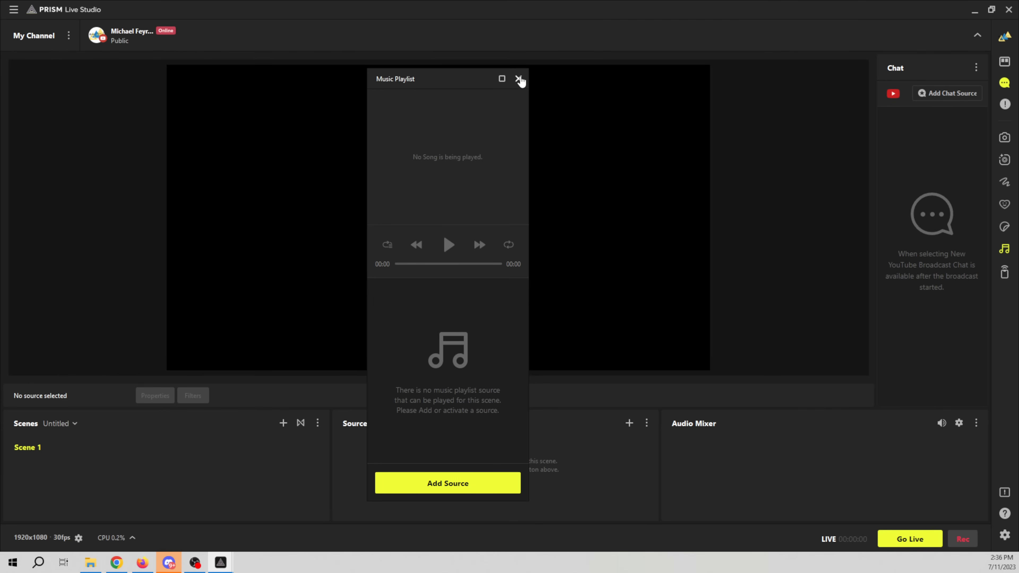
left_click(518, 79)
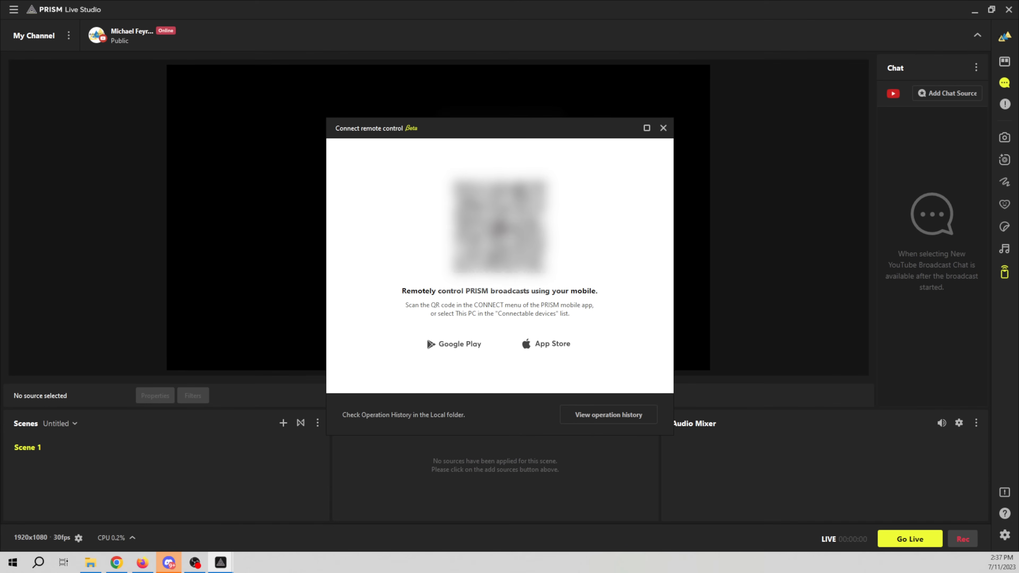
left_click(663, 129)
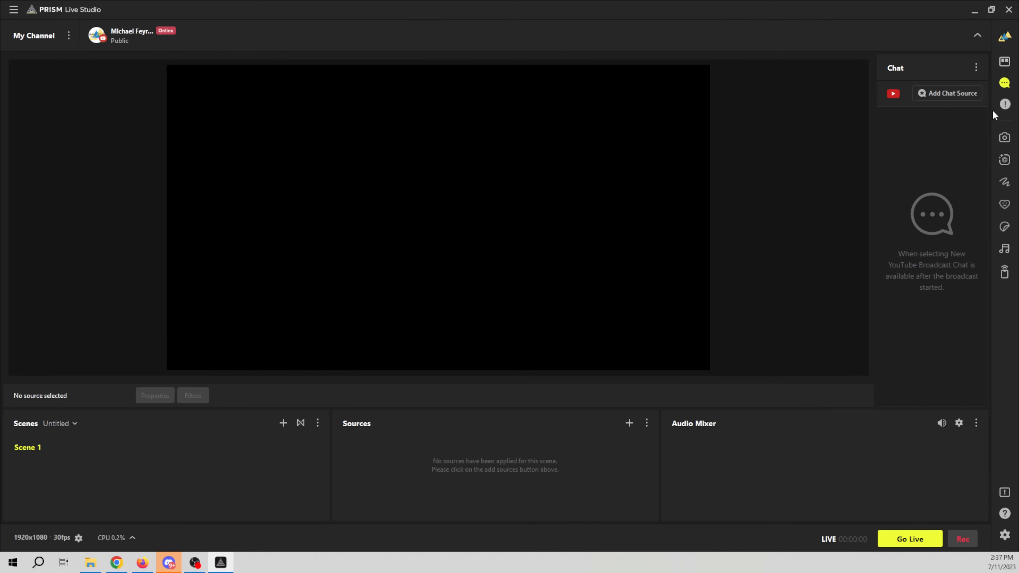
Examine the recommended resolutions and limited features per platform in the Output setting guide, and close it
left_click(1003, 493)
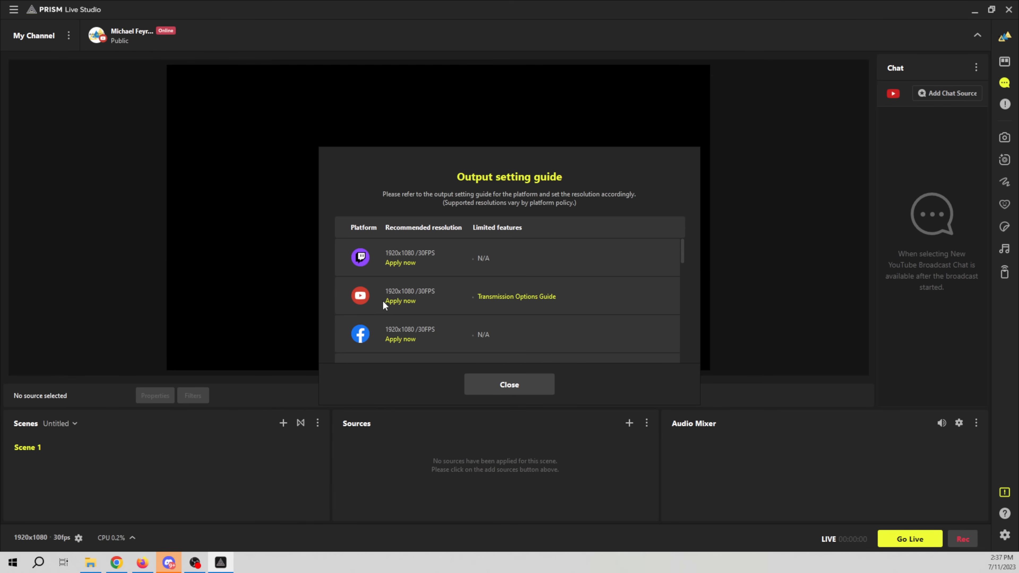
scroll(524, 328, "down", 3)
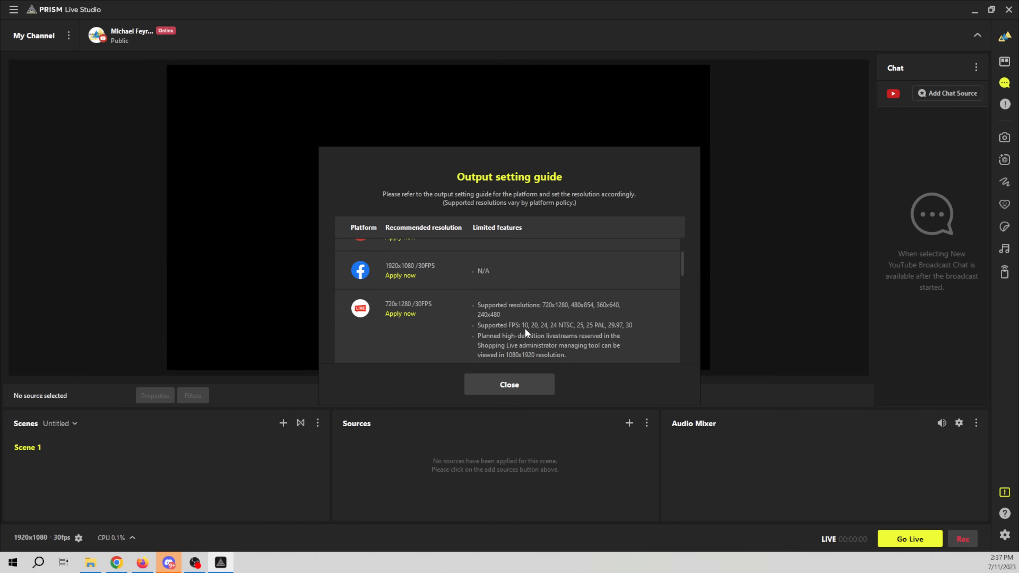
scroll(524, 328, "up", 3)
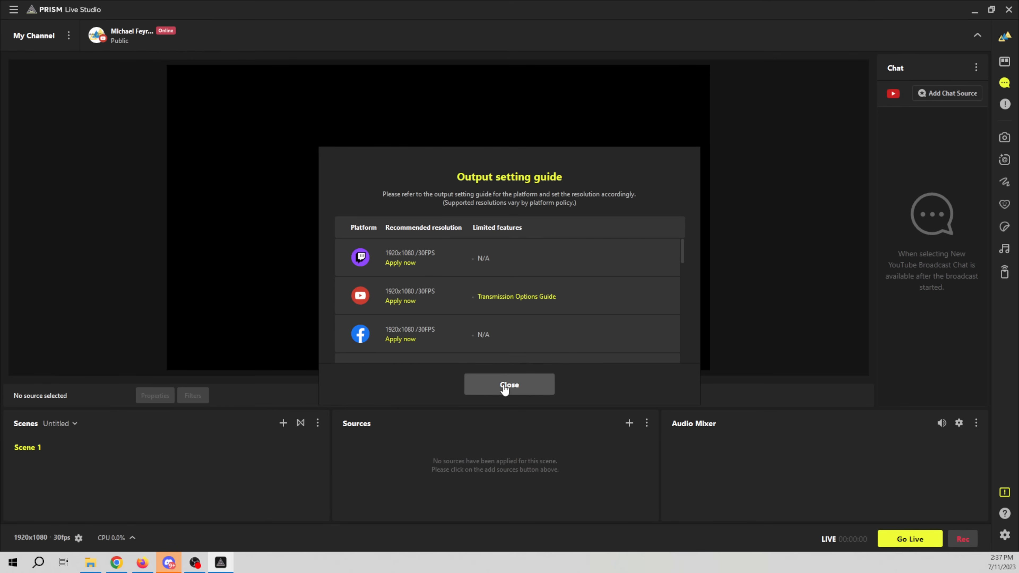
scroll(487, 322, "down", 4)
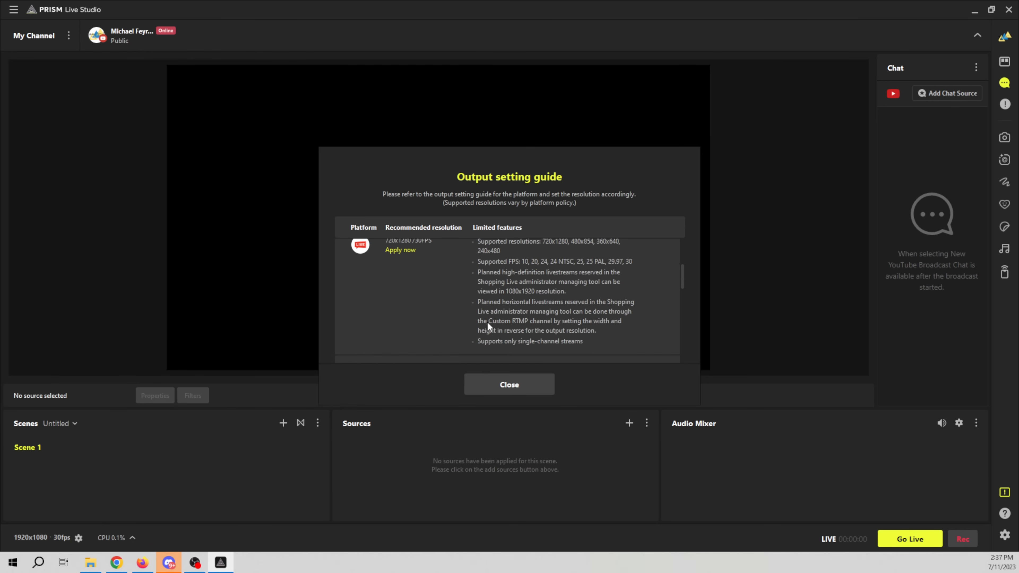
scroll(486, 324, "up", 1)
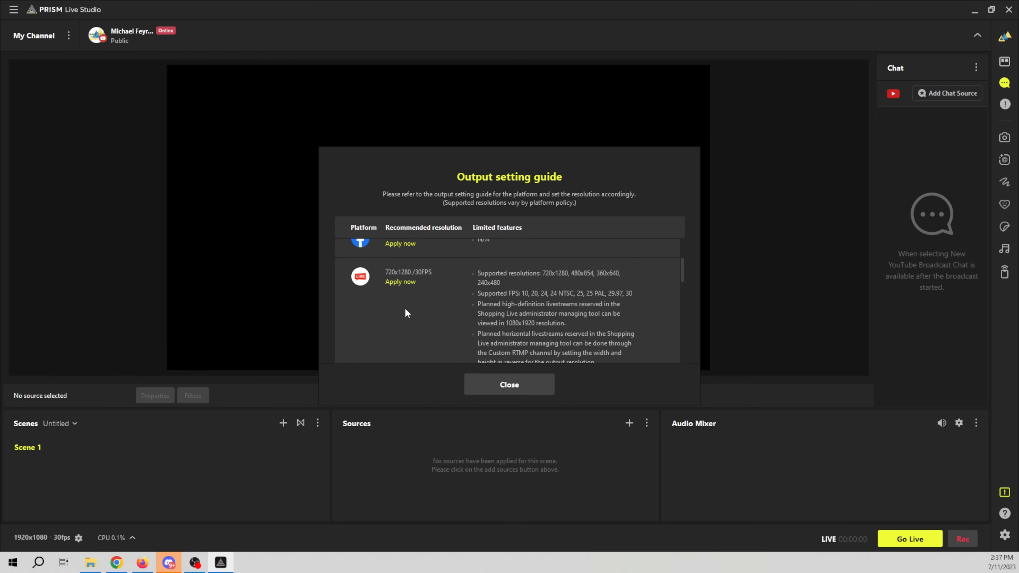
scroll(434, 317, "up", 3)
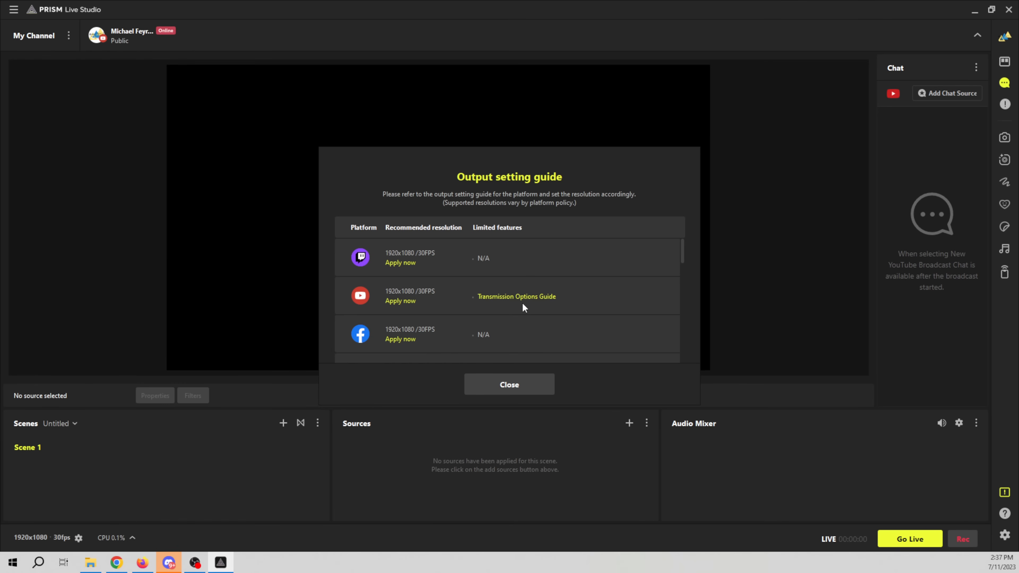
left_click(533, 388)
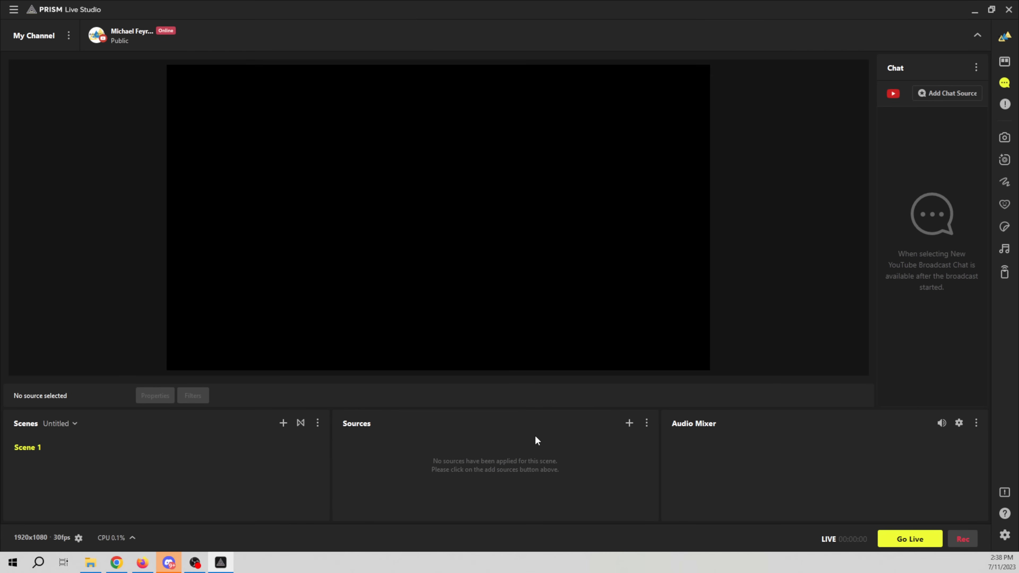
Start adding a source, view the Display Capture (Part) description, and look through the default source types
left_click(627, 424)
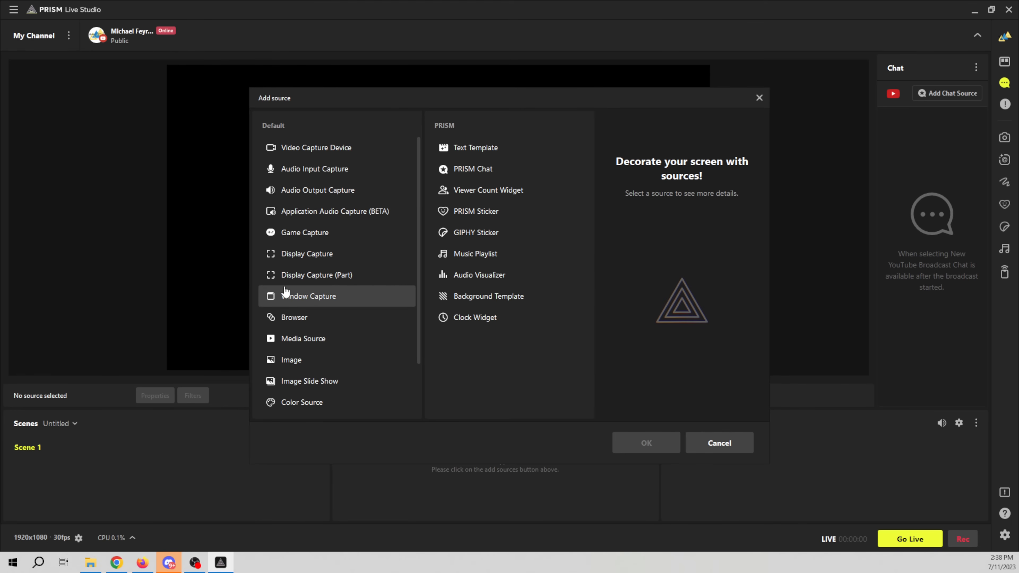
left_click(281, 276)
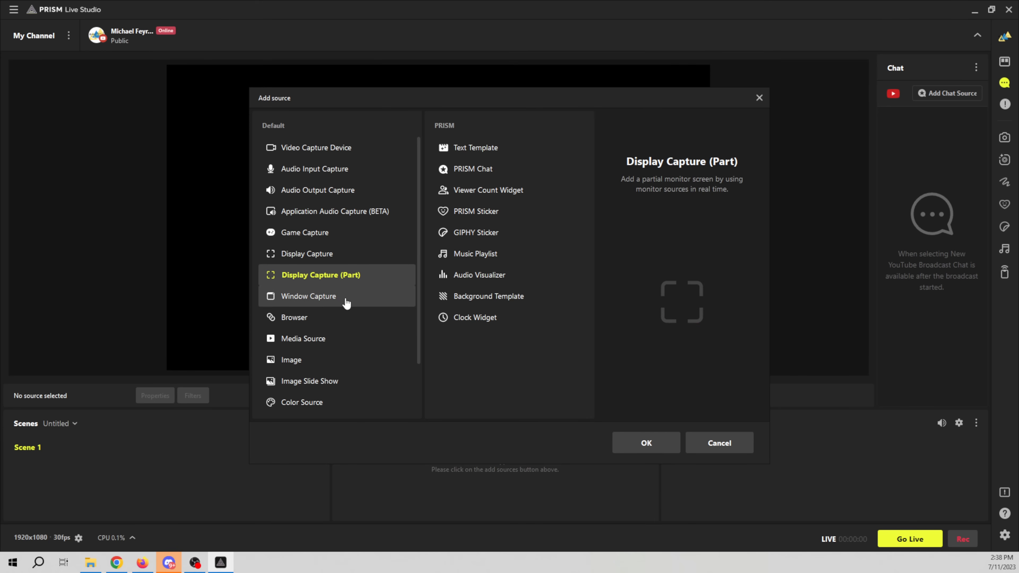
scroll(345, 336, "down", 1)
scroll(346, 336, "down", 1)
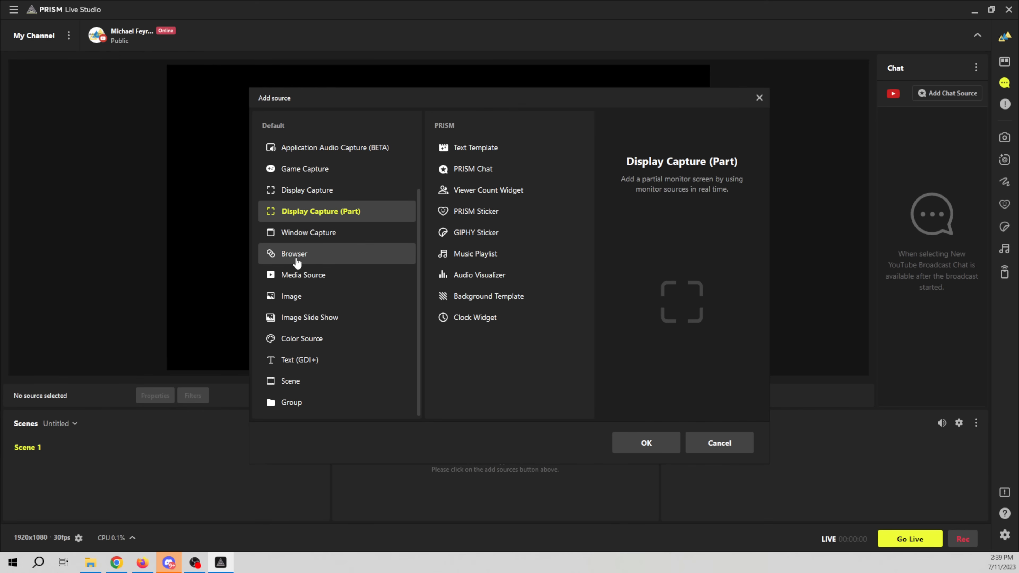
scroll(298, 260, "down", 1)
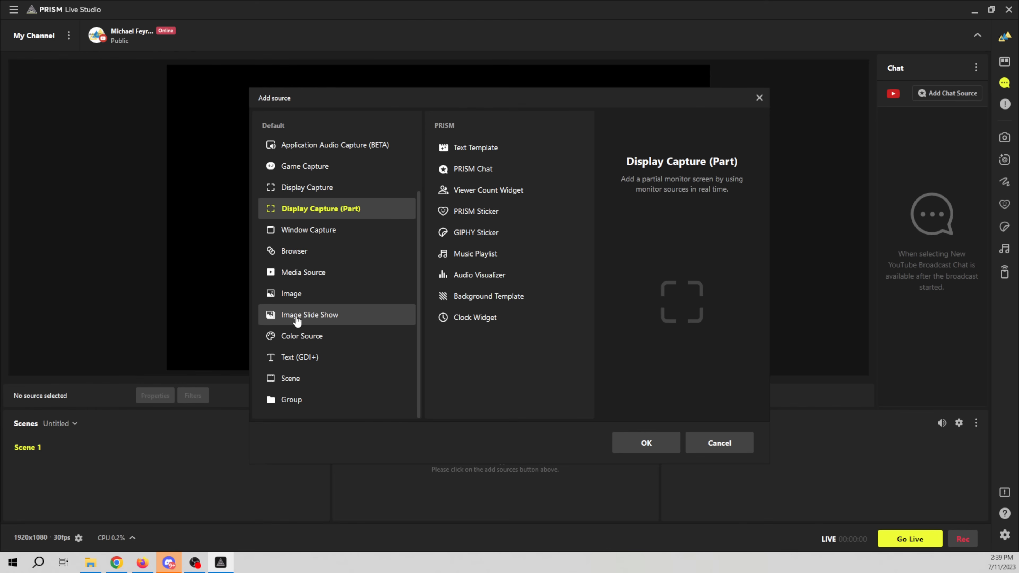
Create a new Color Source with its default name, view its color and size properties, and cancel it
left_click(294, 339)
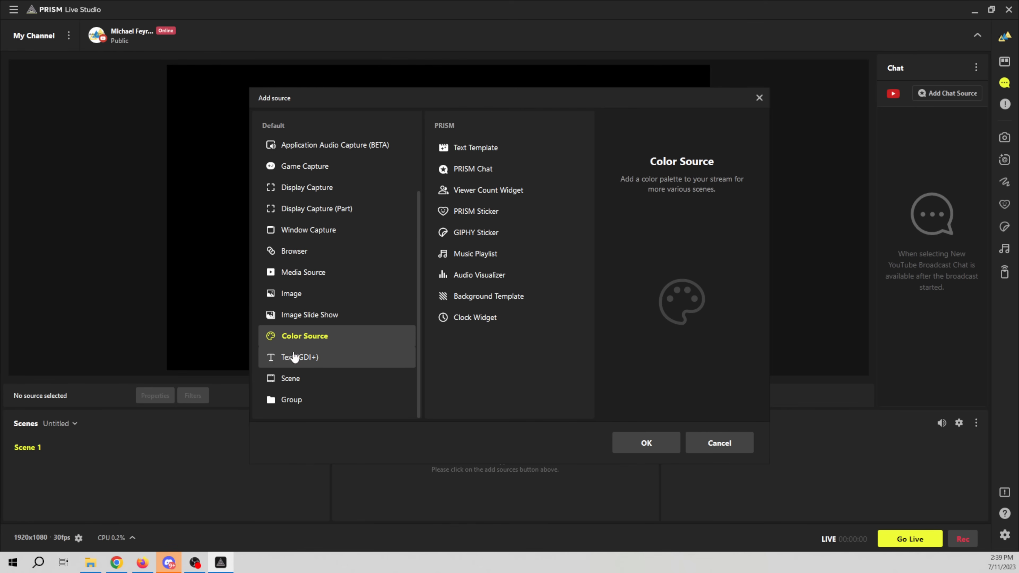
left_click(647, 444)
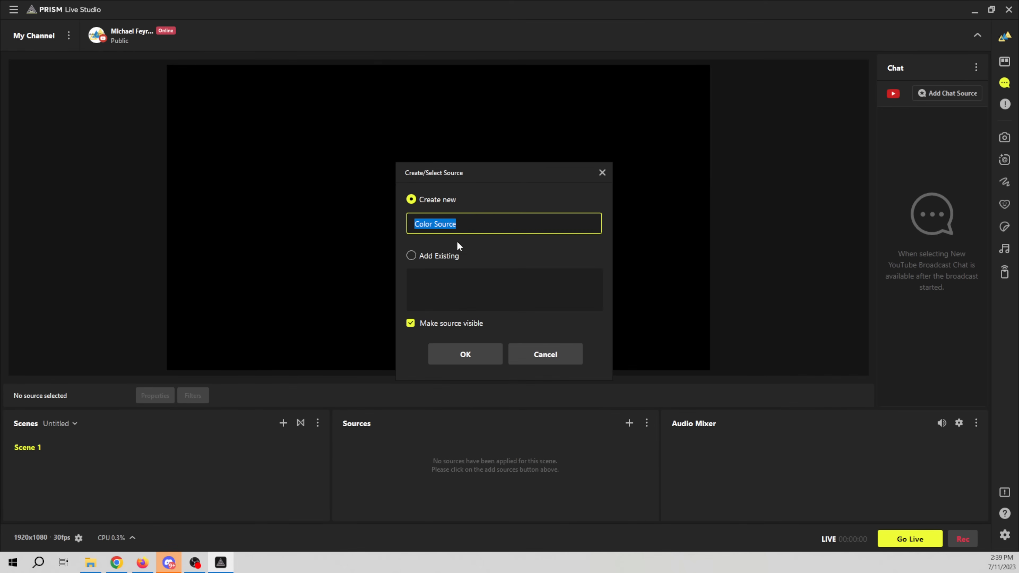
left_click(481, 353)
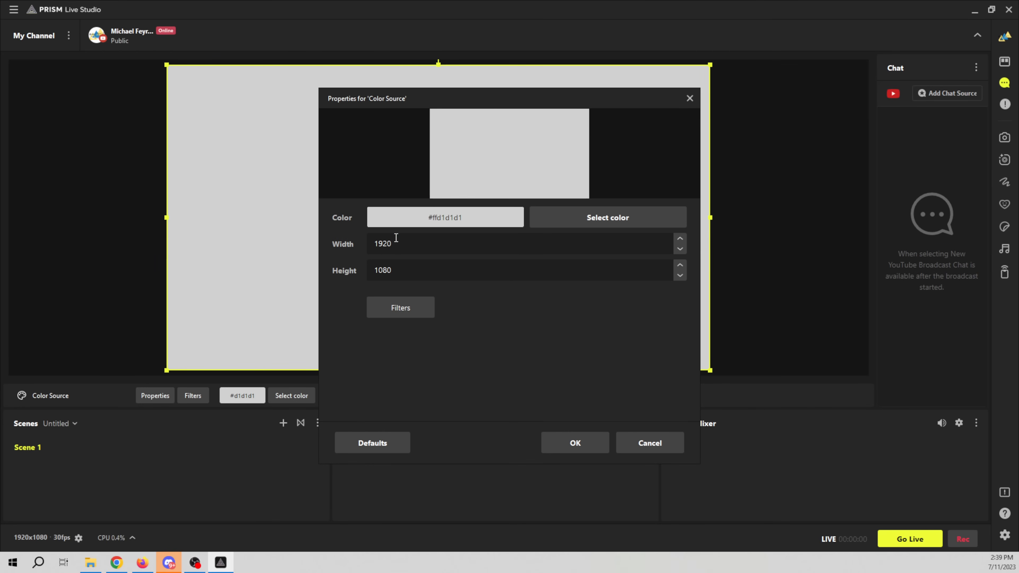
left_click(648, 446)
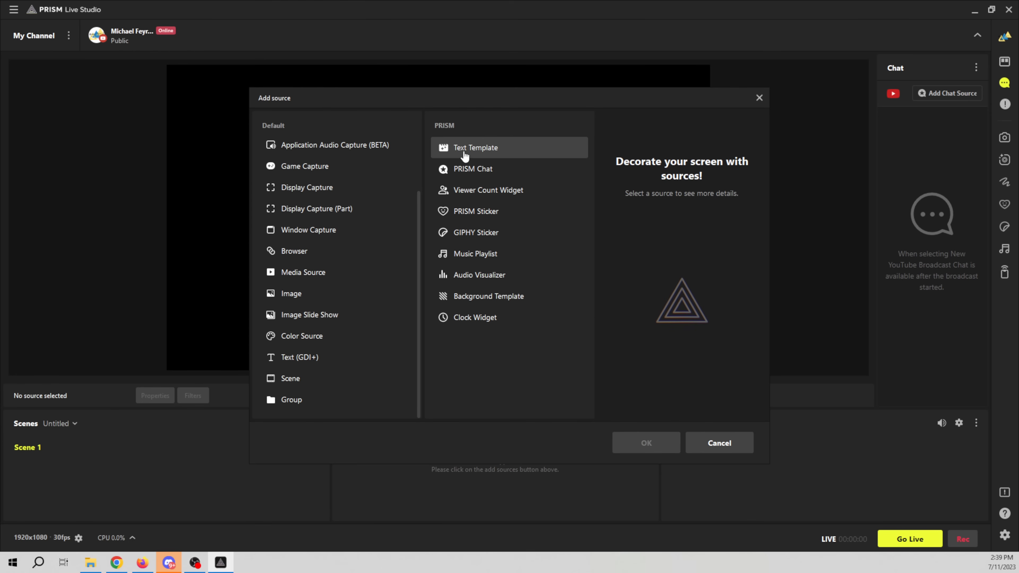
View the descriptions of the PRISM source types from Text Template to Background Template, and cancel adding a source
left_click(479, 177)
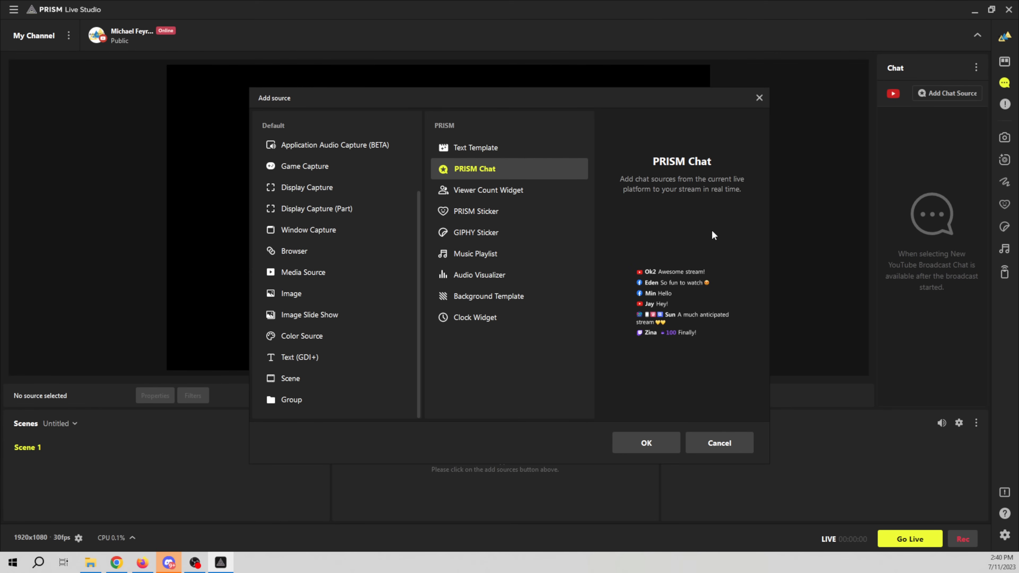
left_click(471, 151)
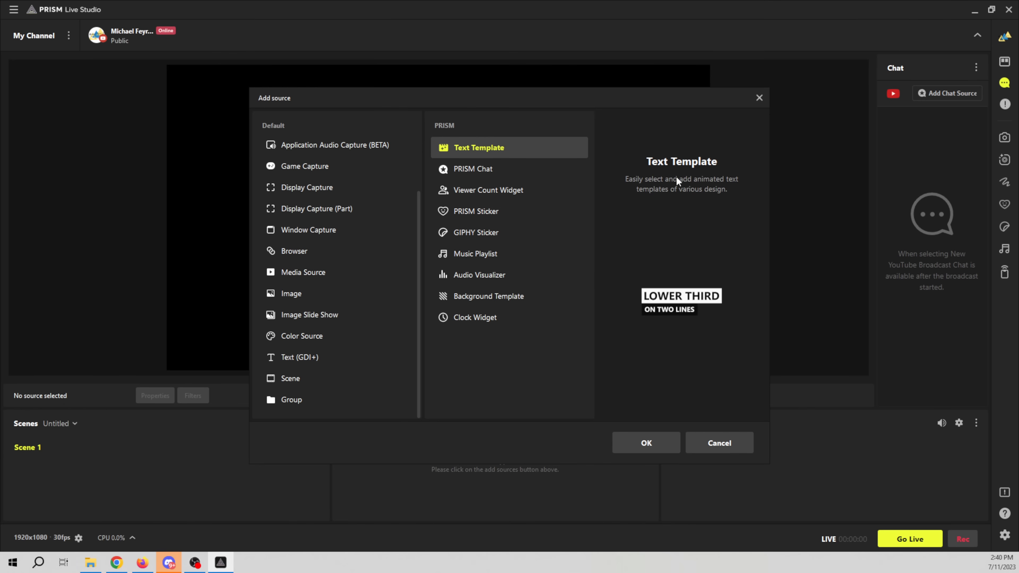
left_click(484, 195)
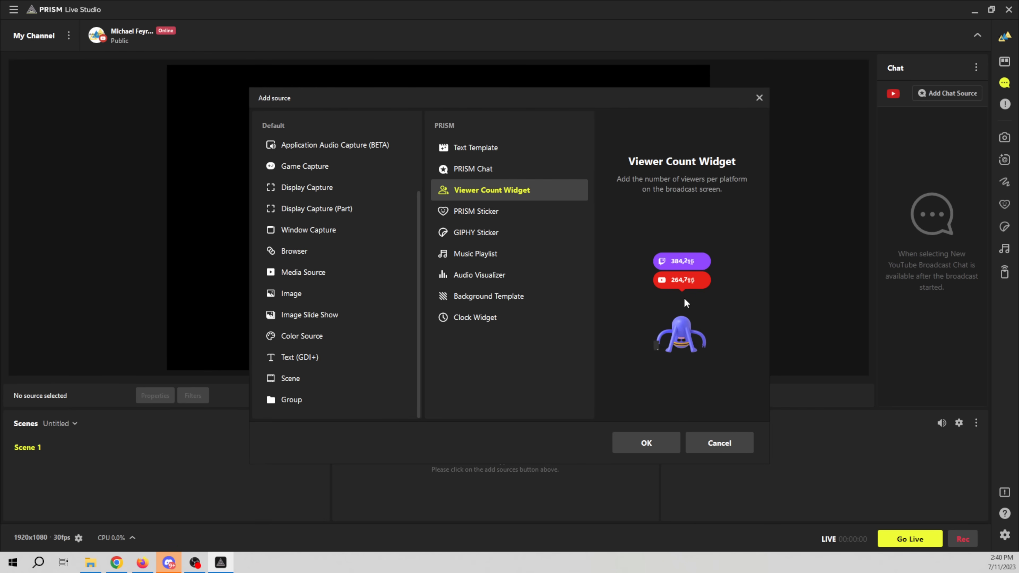
left_click(459, 212)
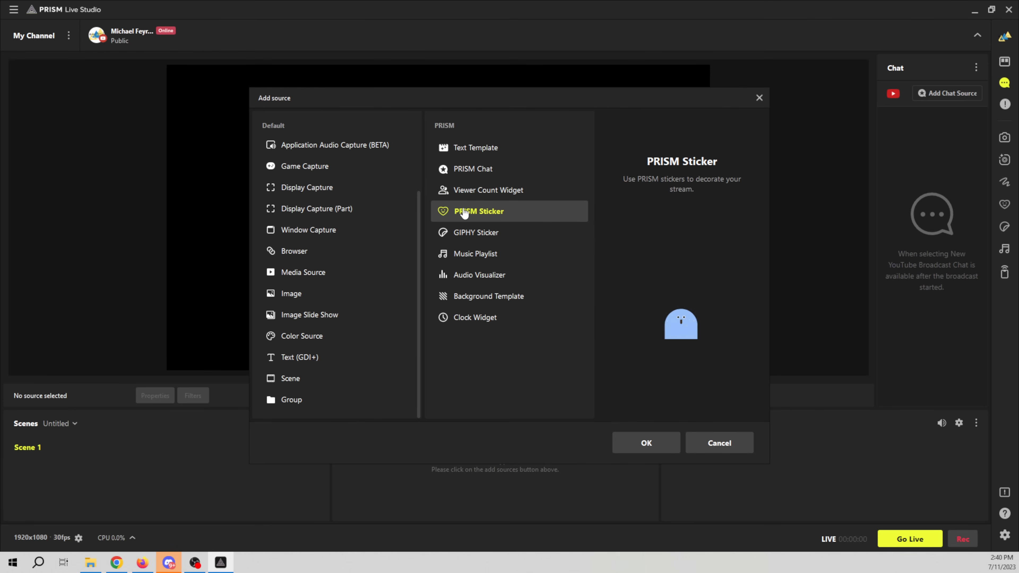
left_click(479, 233)
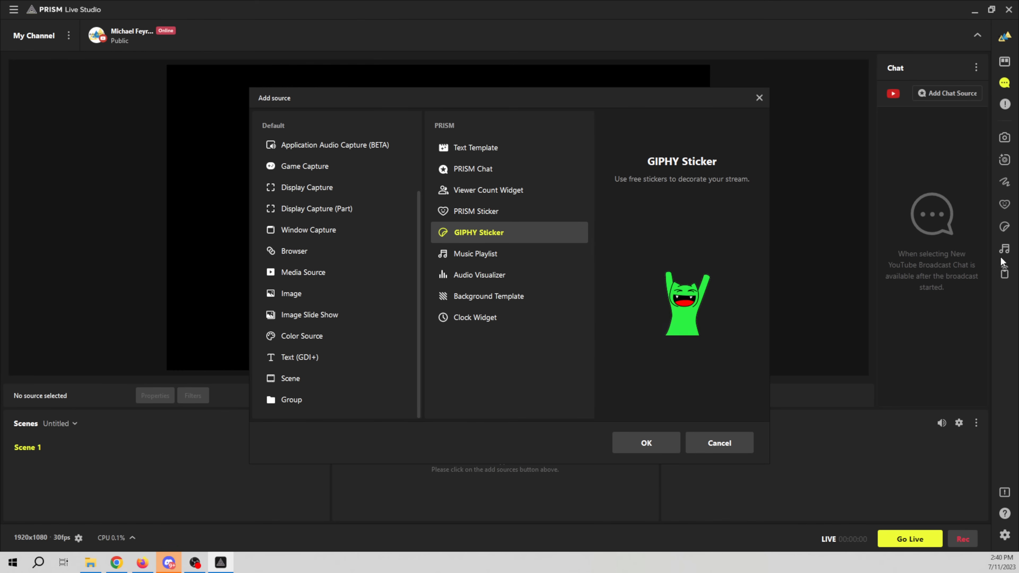
left_click(475, 255)
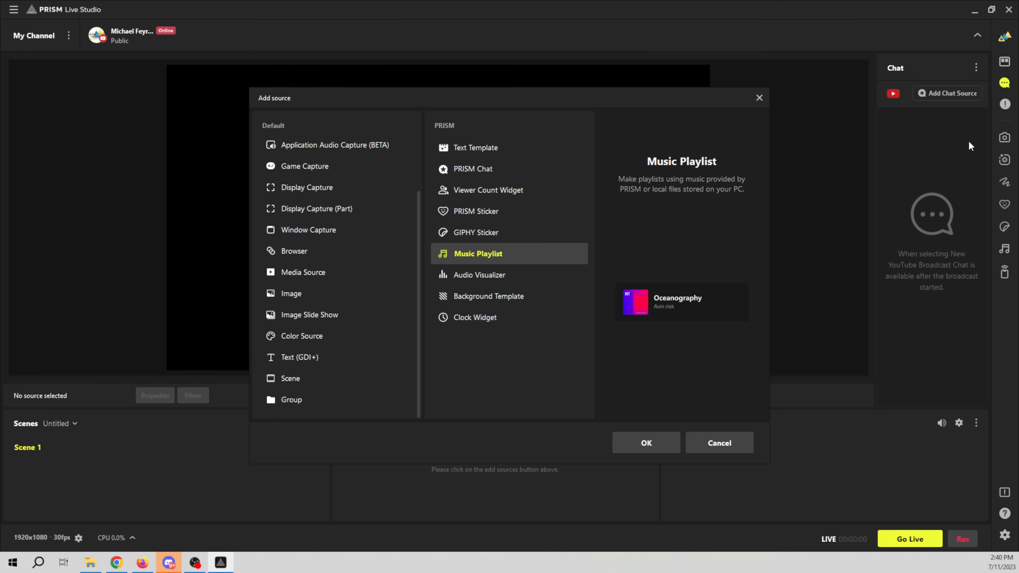
left_click(458, 282)
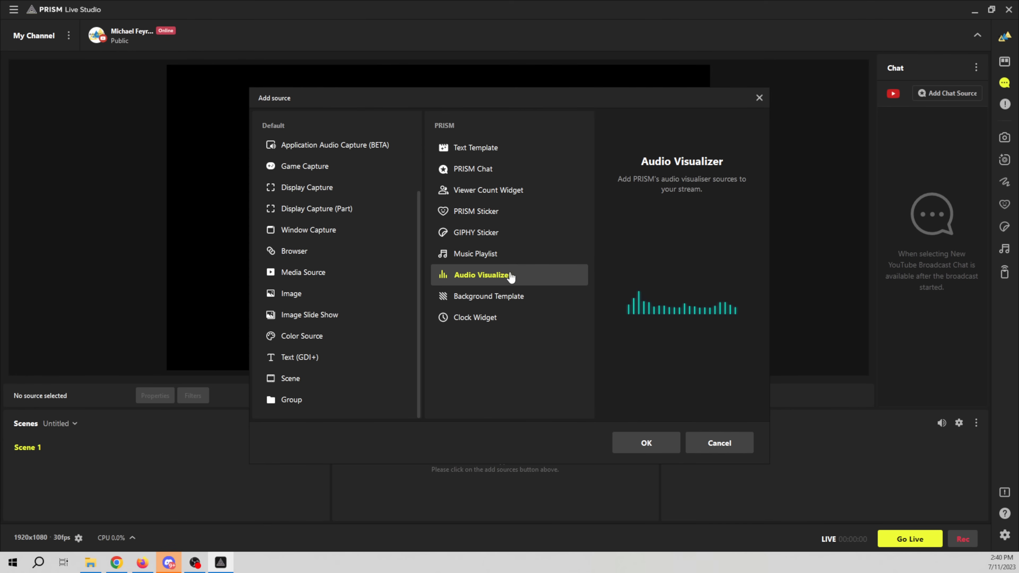
left_click(480, 298)
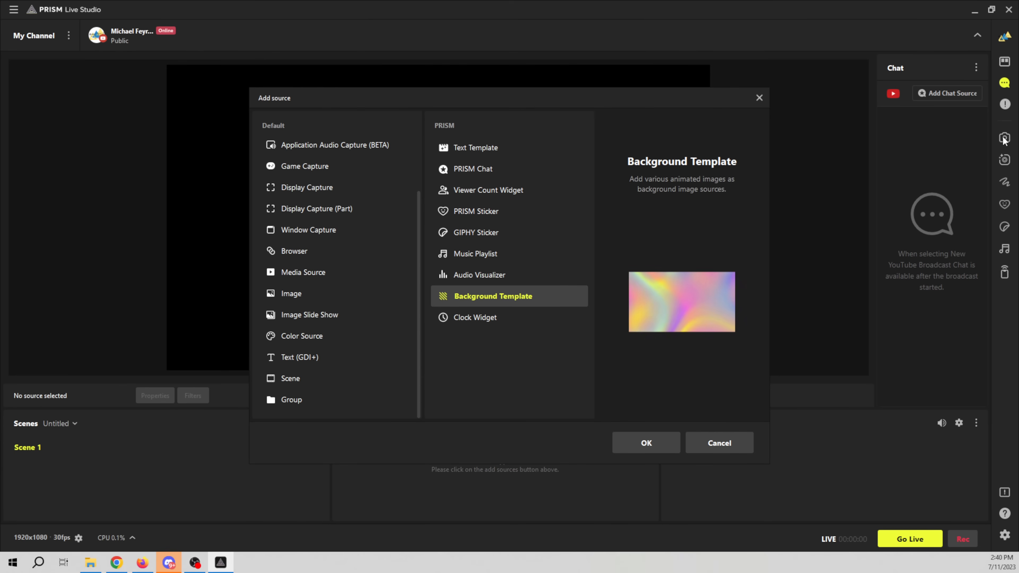
left_click(729, 449)
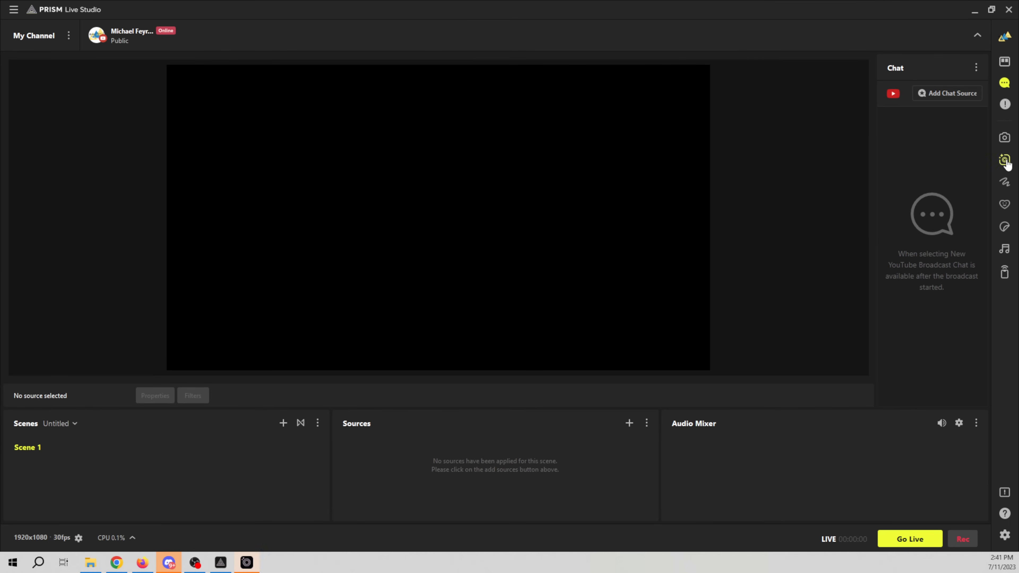
Open PRISM Lens, try removing the background, and apply the starry mountain virtual background to PRISM Lens 1
left_click(1004, 160)
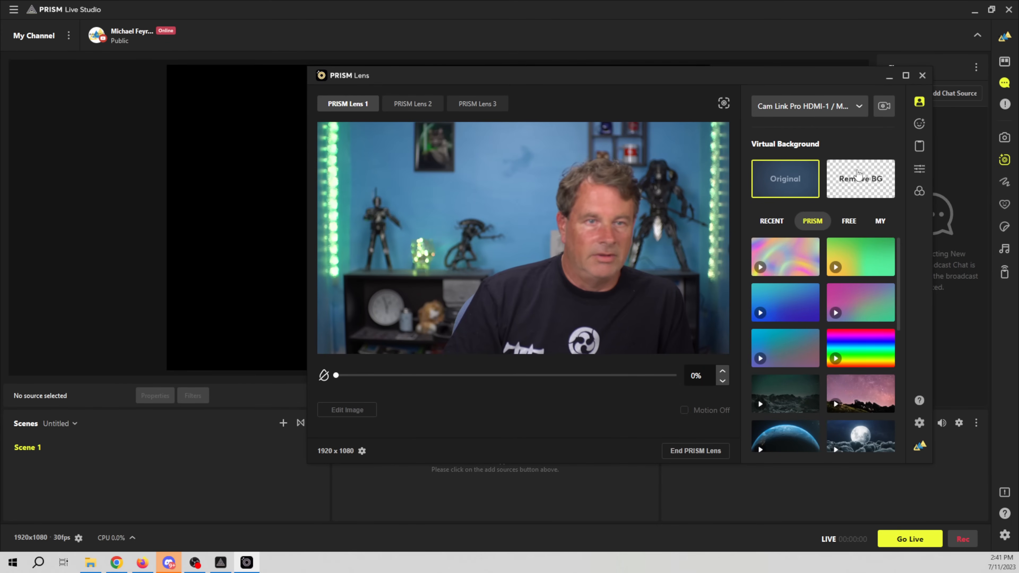
left_click(858, 178)
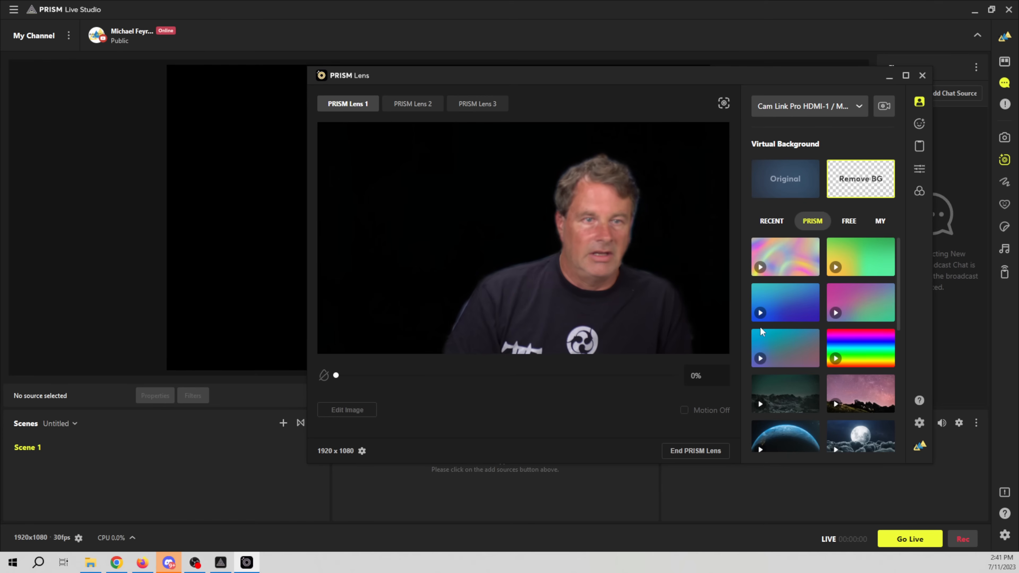
left_click(783, 399)
left_click_drag(666, 75, 637, 107)
Add a new Video Capture Device source with its default name to Scene 1
left_click(630, 424)
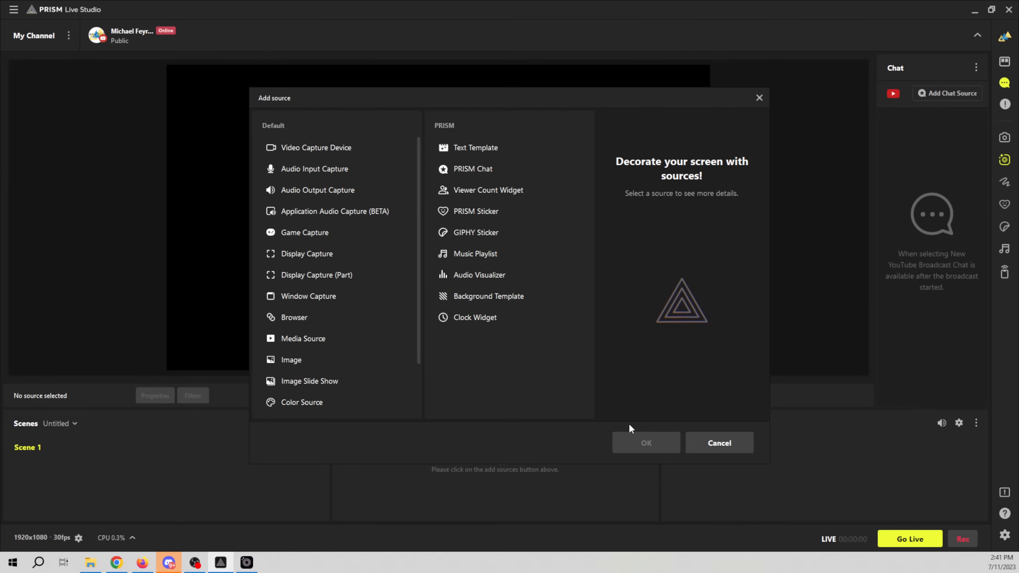
left_click(296, 155)
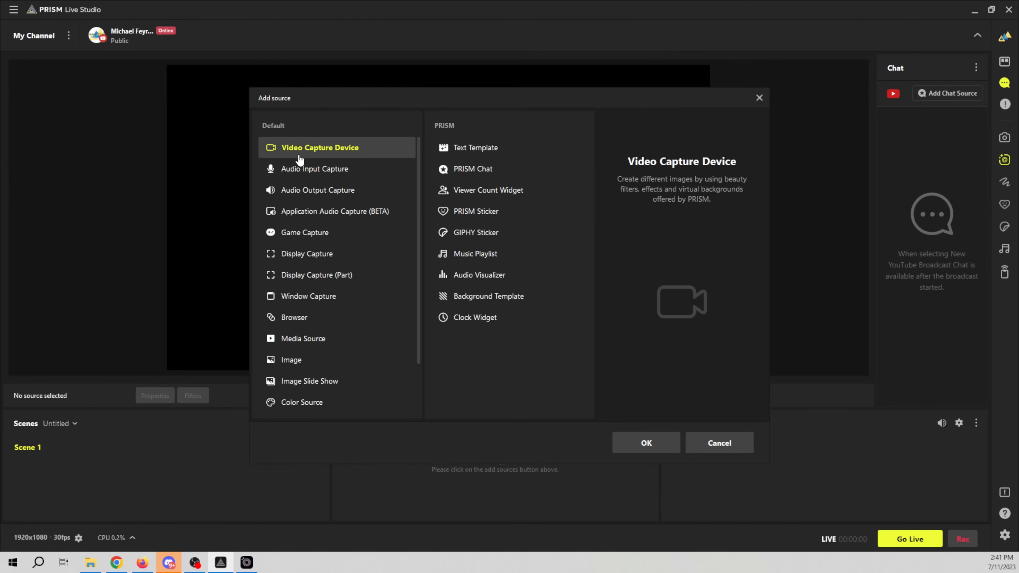
left_click(636, 450)
left_click(466, 355)
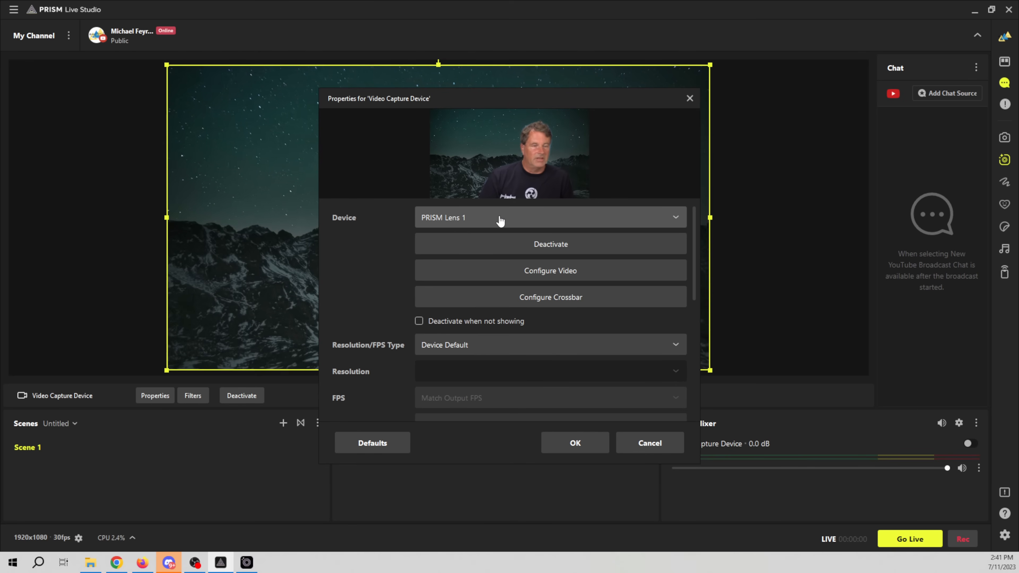
Switch the capture device to Cam Link Pro HDMI-1 / Multiview and back to PRISM Lens 1
left_click(518, 209)
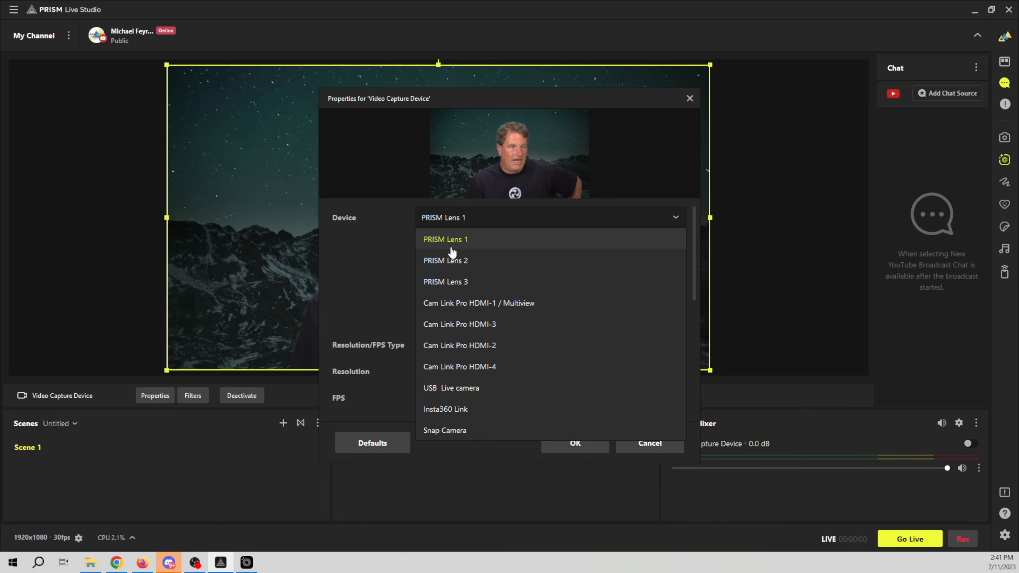
left_click(456, 310)
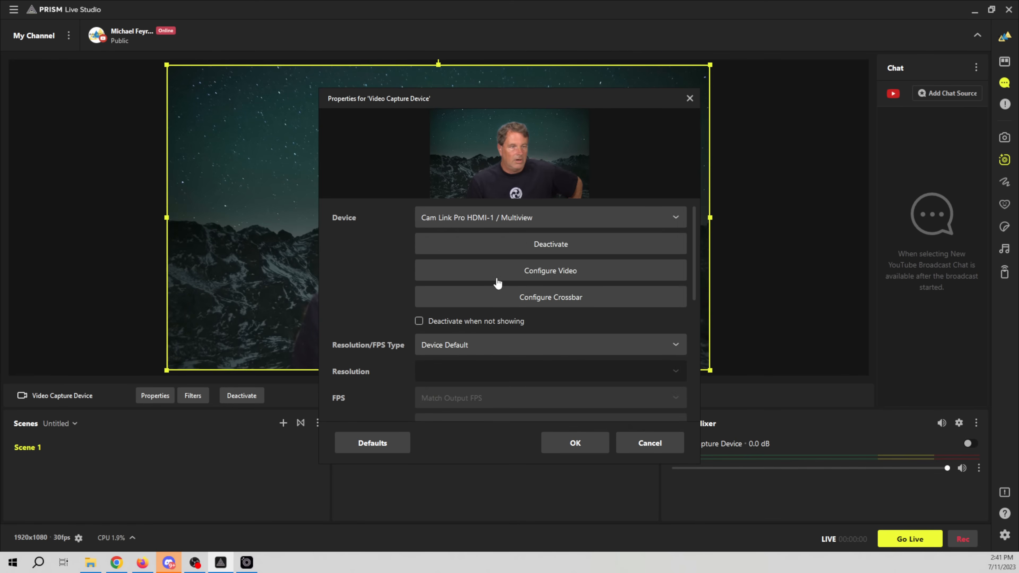
left_click(533, 219)
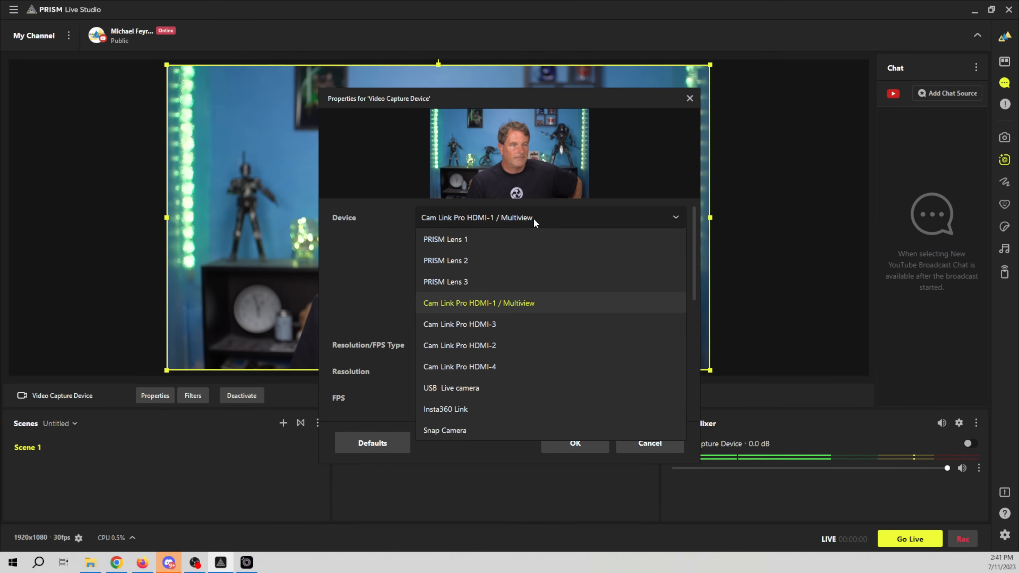
left_click(461, 239)
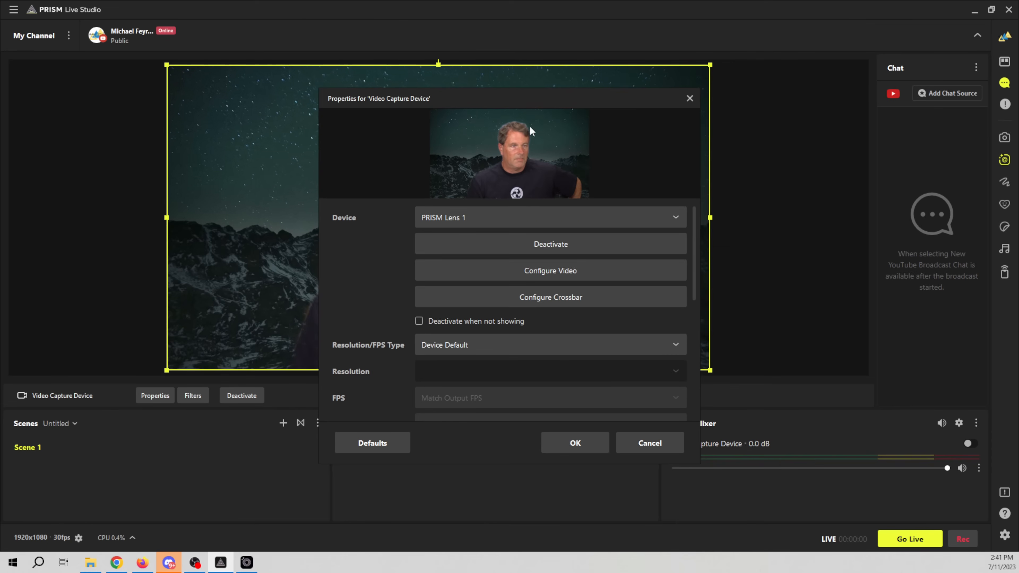
Move the properties window off the preview, and deactivate and reactivate the PRISM Lens 1 device
left_click_drag(509, 97, 774, 82)
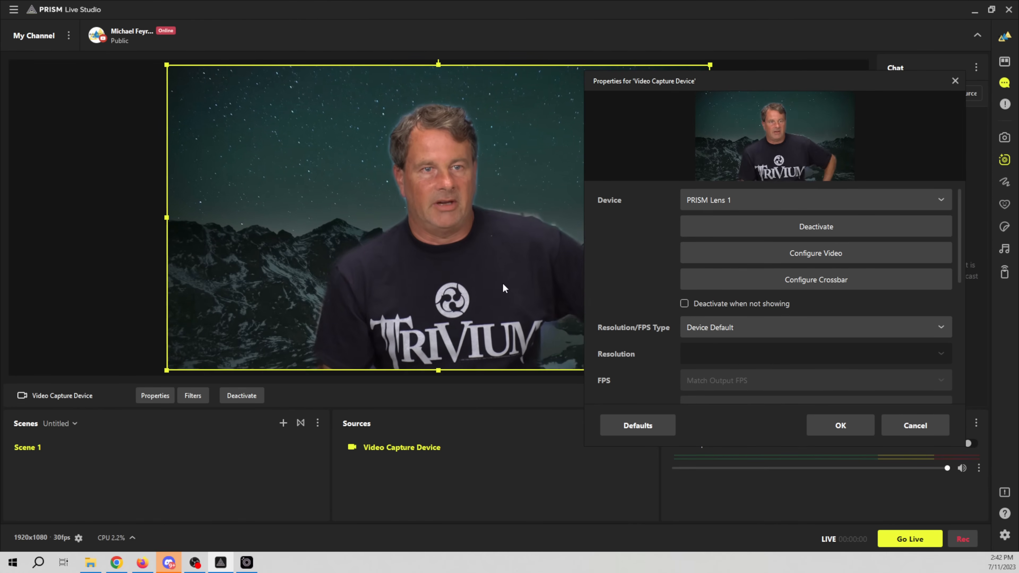
left_click(762, 233)
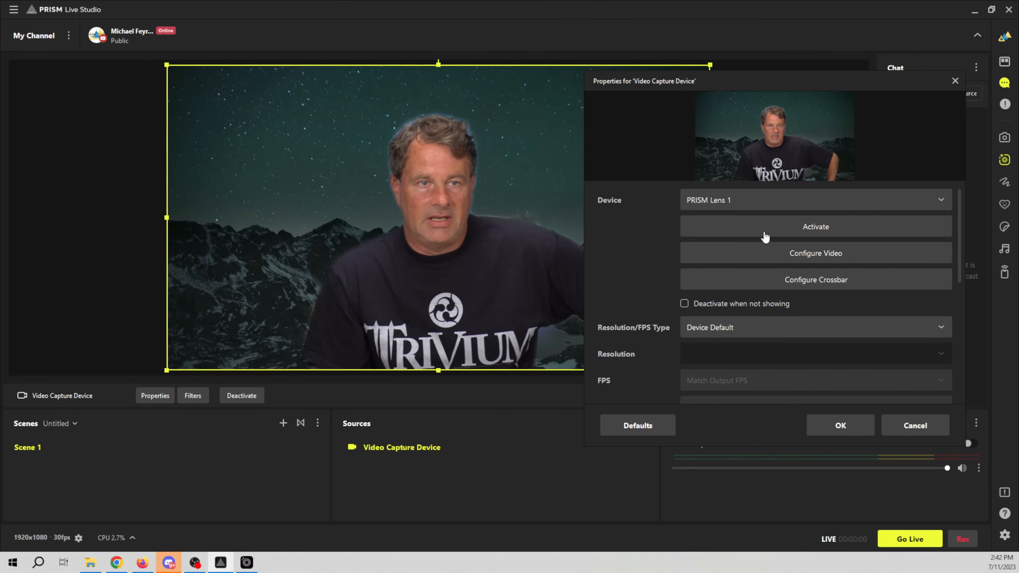
left_click(765, 236)
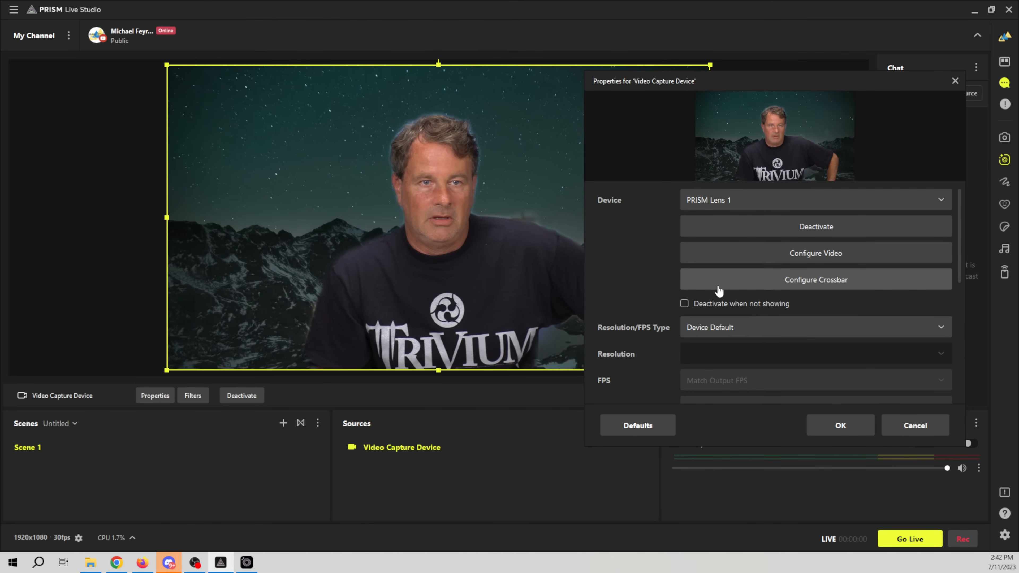
Examine the resolution, color, buffering and audio output options in the Video Capture Device properties
scroll(718, 288, "down", 1)
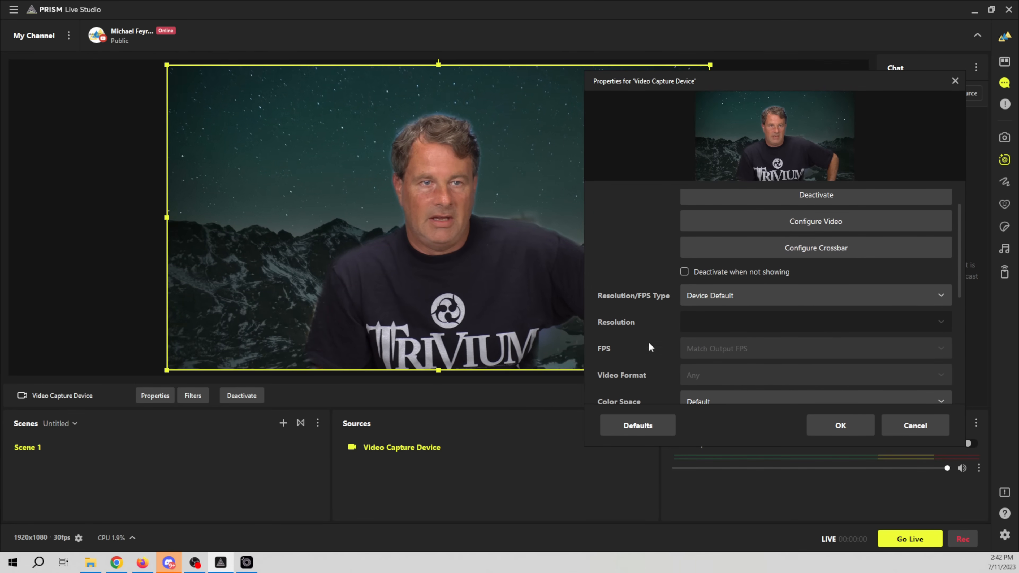
scroll(686, 332, "down", 1)
scroll(630, 363, "down", 1)
scroll(631, 361, "down", 5)
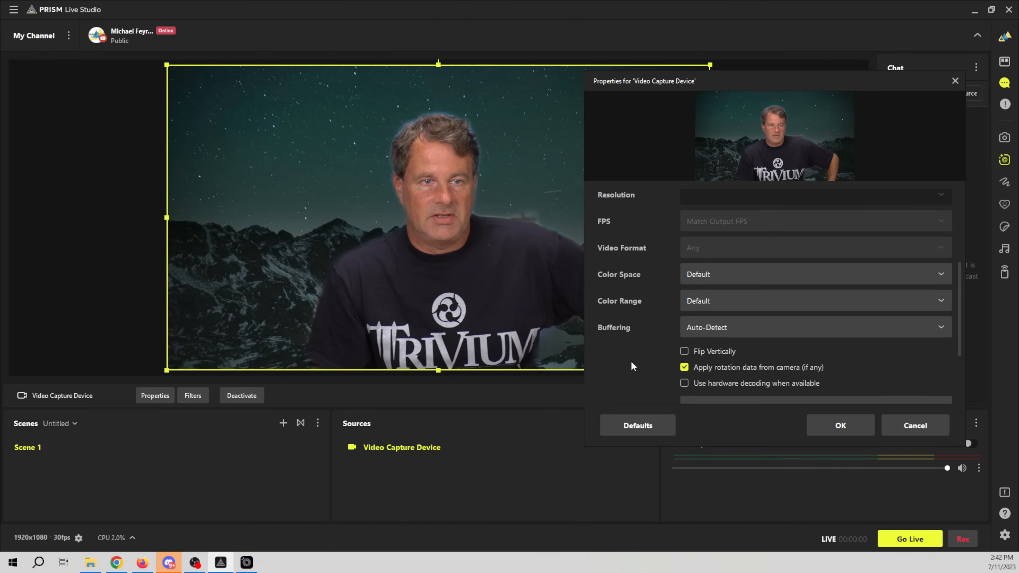
scroll(632, 363, "up", 3)
scroll(632, 359, "down", 3)
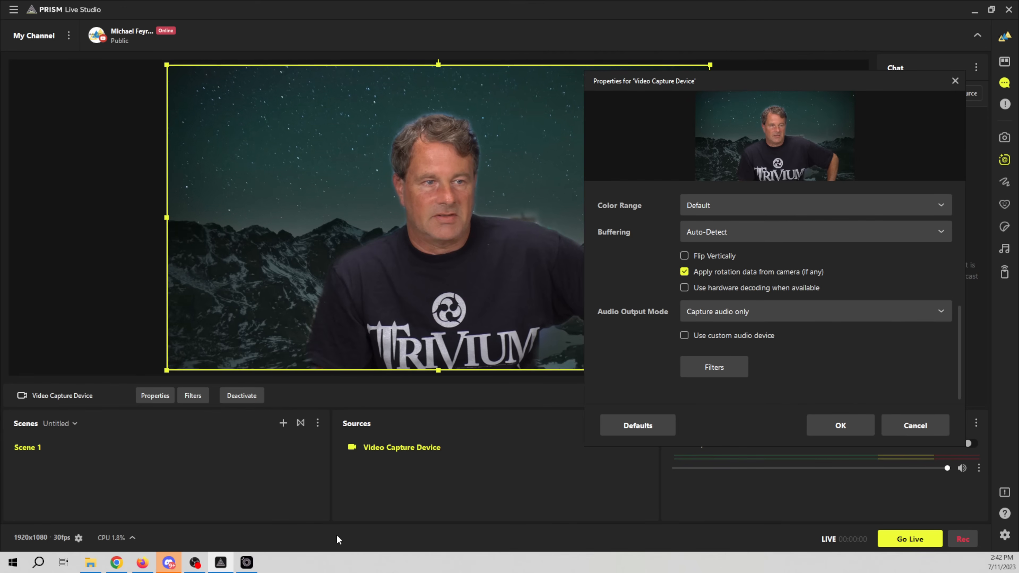
Bring up PRISM Lens, view its output resolution and quality settings, and close them
left_click(246, 562)
left_click_drag(744, 64, 668, 106)
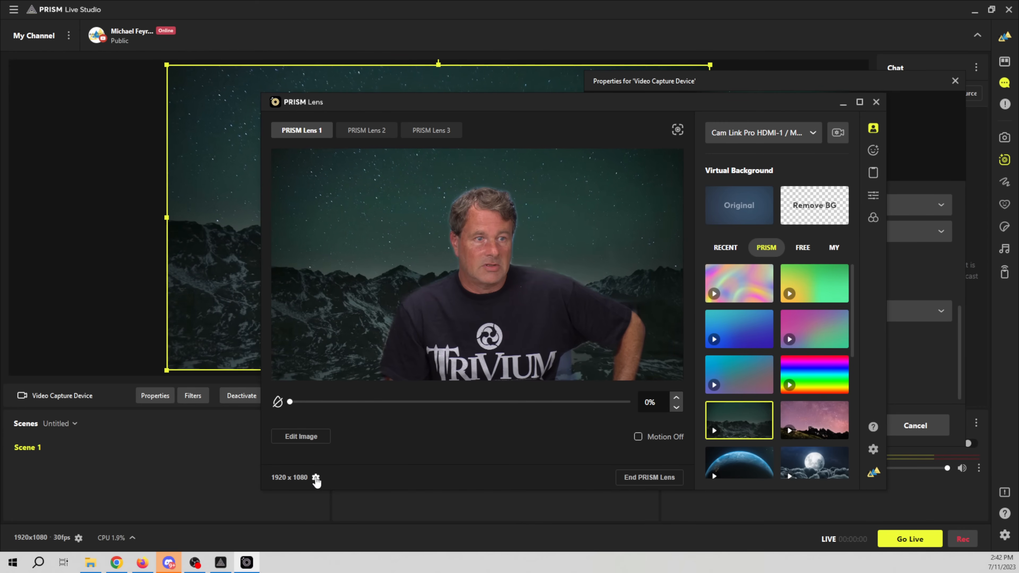
left_click(316, 478)
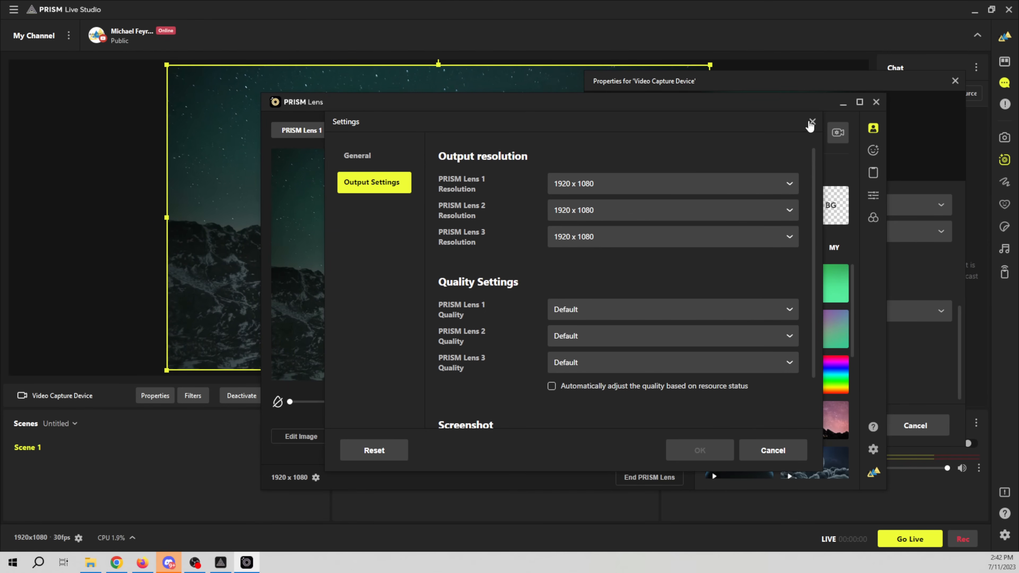
left_click(811, 123)
left_click_drag(650, 116, 658, 139)
Return to the Video Capture Device properties and accept them with PRISM Lens 1 as the device
left_click(737, 79)
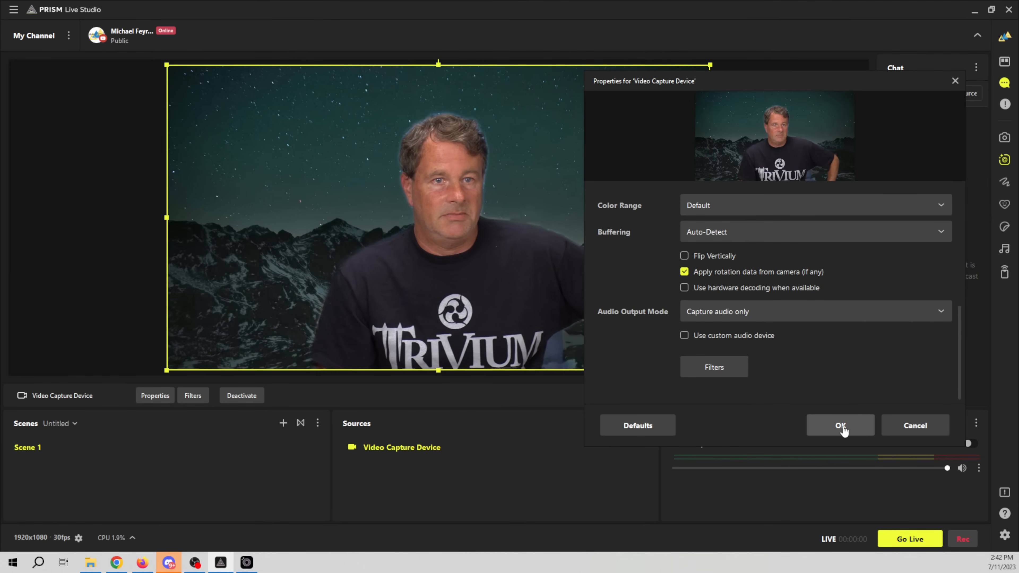
scroll(748, 279, "up", 2)
scroll(748, 279, "down", 2)
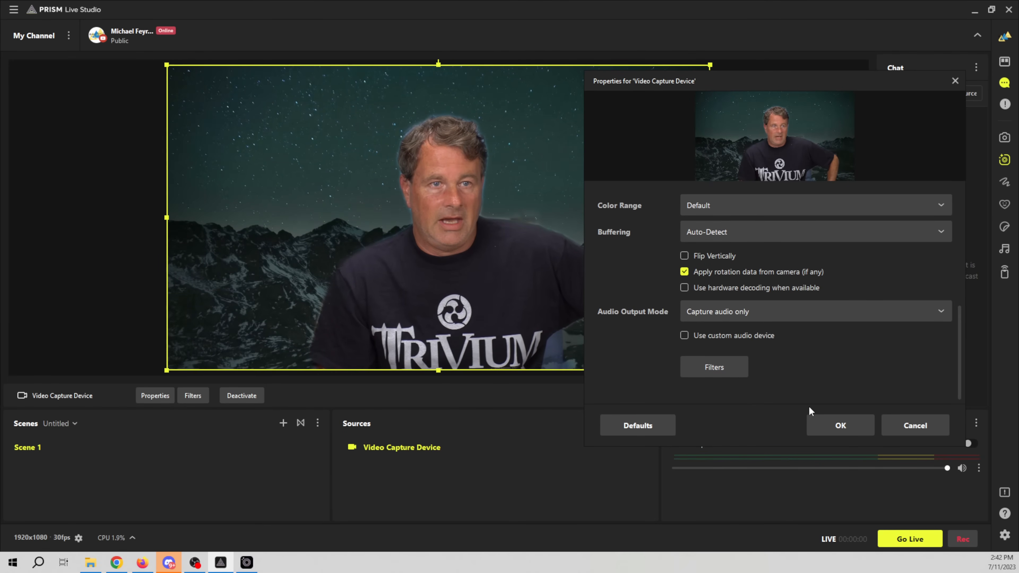
left_click(840, 425)
Add a new PRISM Chat source with its default name to Scene 1
left_click(628, 425)
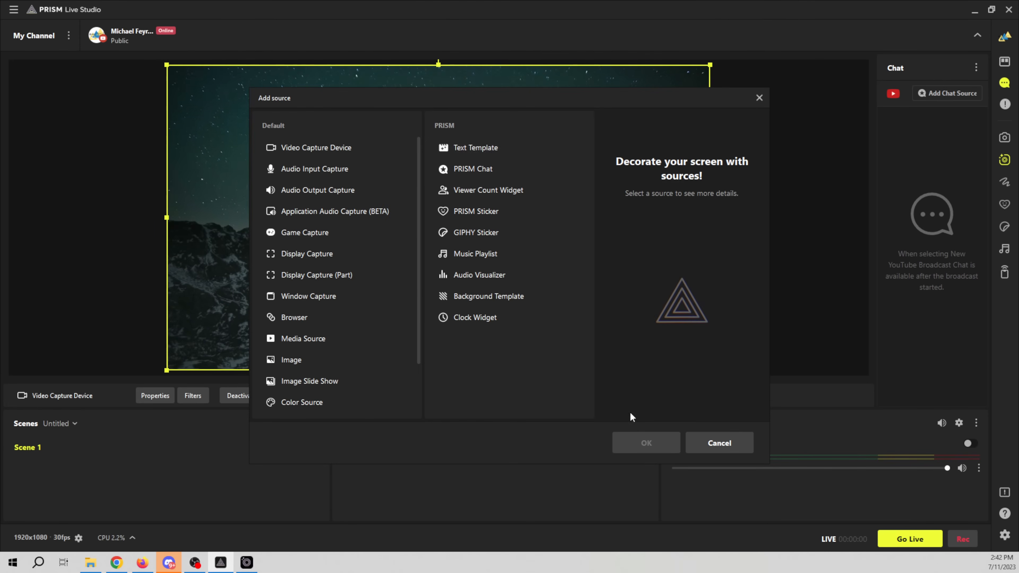
left_click(491, 170)
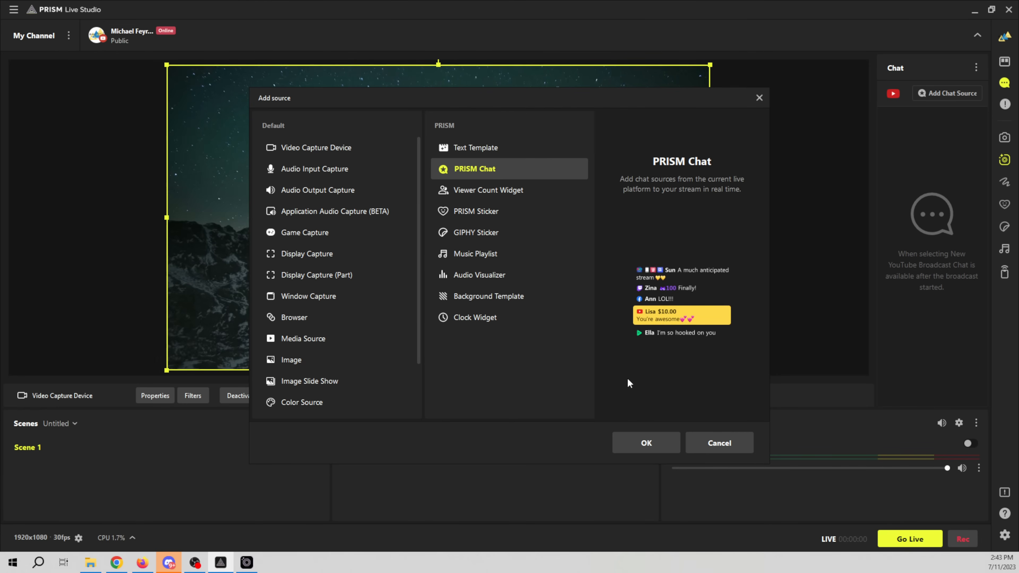
left_click(647, 443)
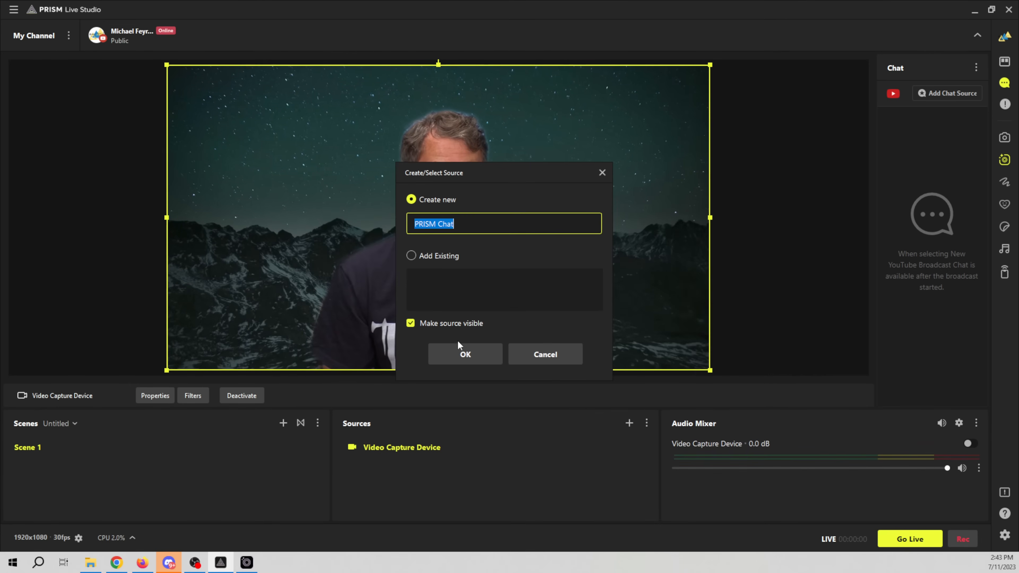
left_click(464, 353)
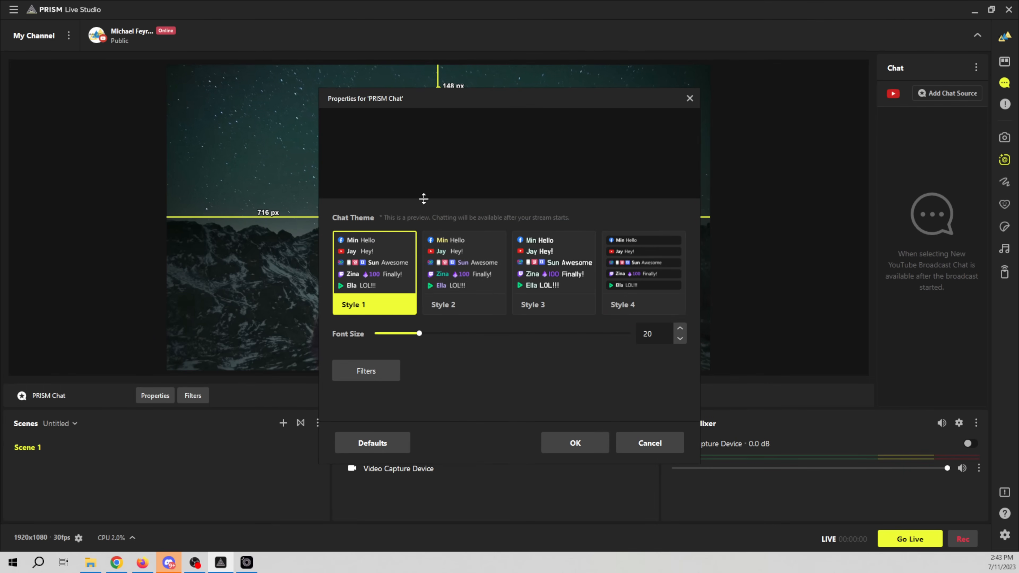
Apply chat theme Style 4 with font size 21, and move the chat box to the upper-right corner of the canvas
left_click(448, 284)
left_click(548, 274)
left_click(642, 286)
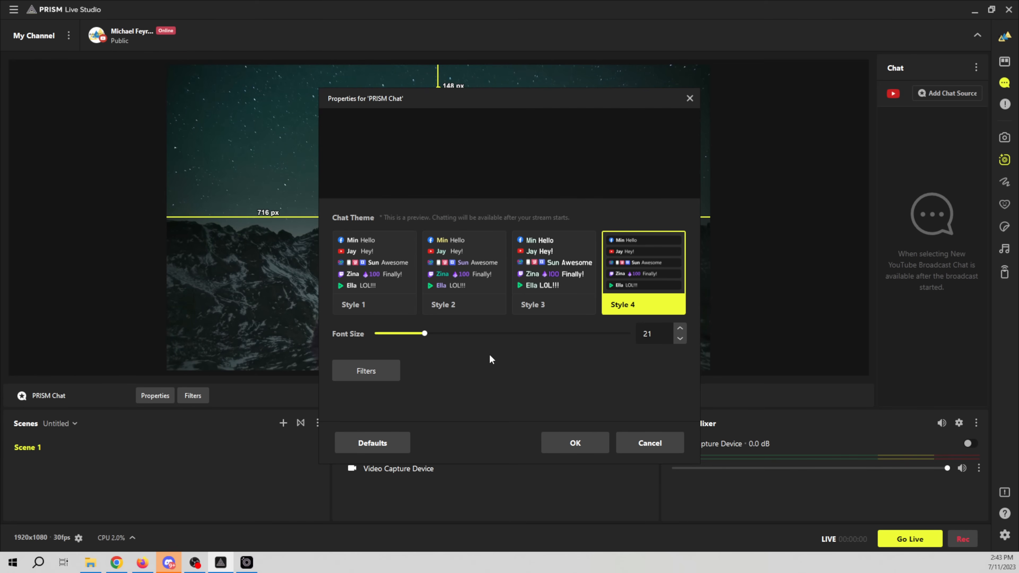
left_click(575, 443)
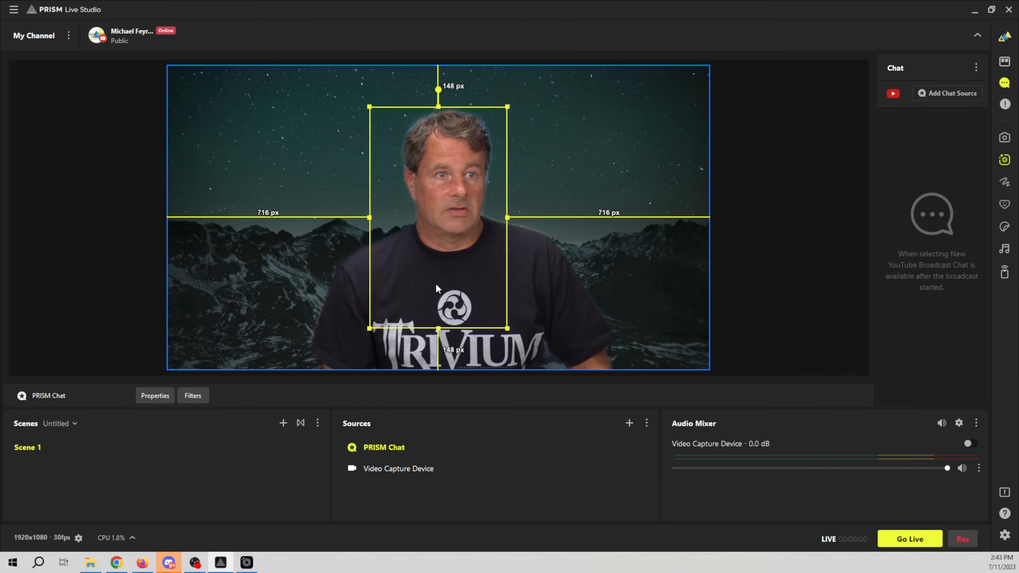
left_click_drag(562, 264, 634, 244)
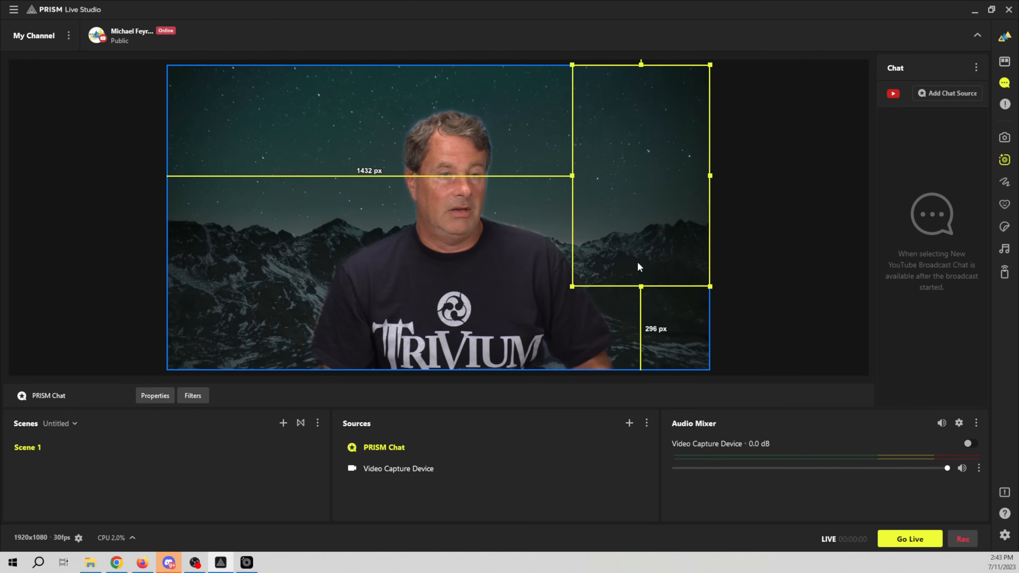
Add a new Text Template source with its default name to Scene 1
left_click(629, 423)
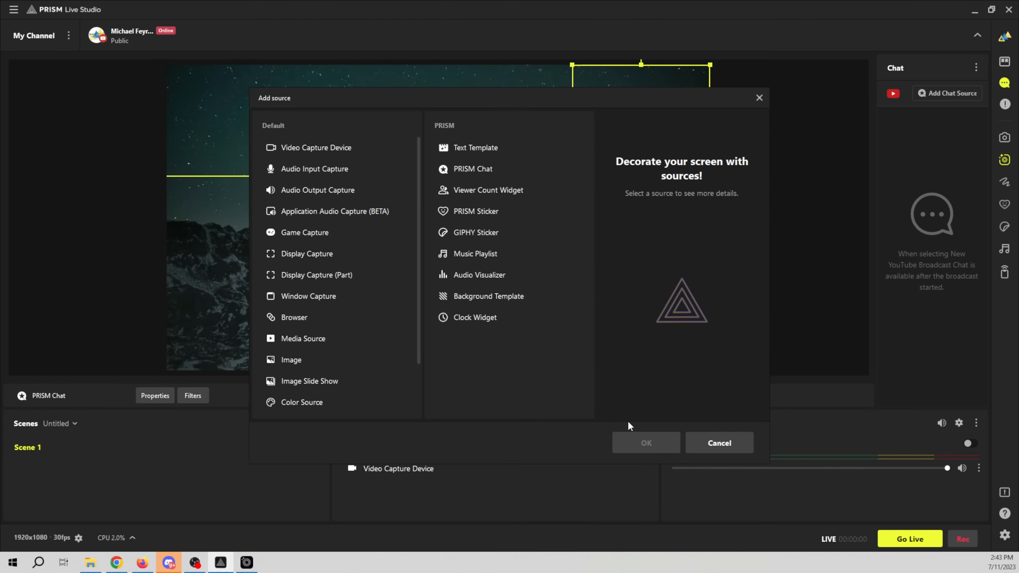
left_click(479, 149)
left_click(658, 443)
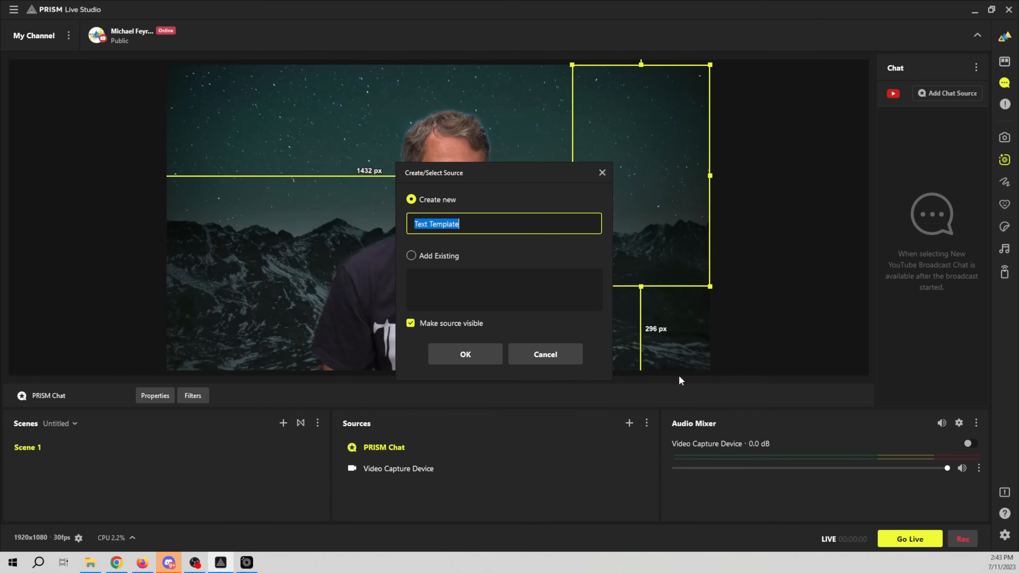
left_click(473, 358)
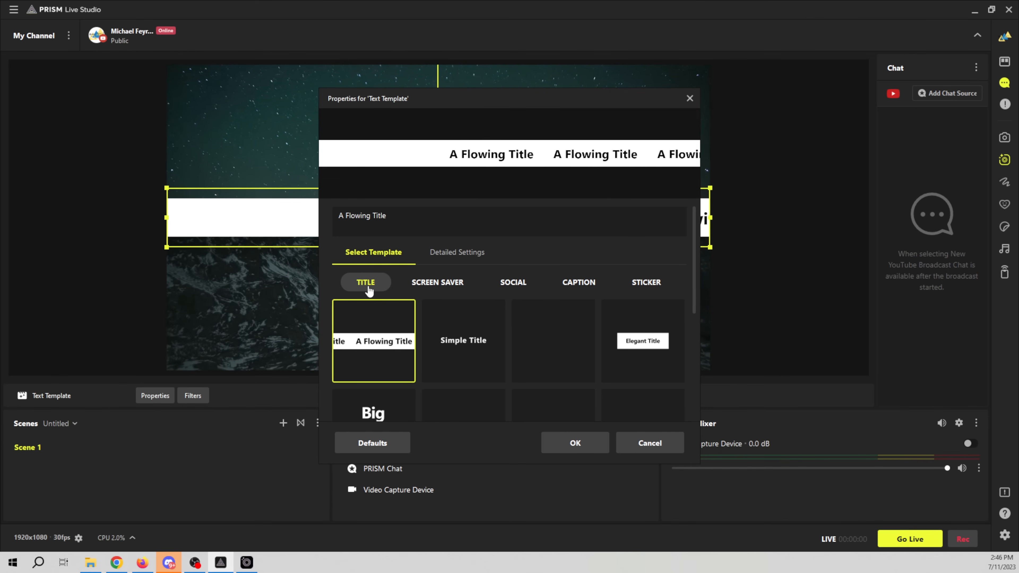
Look through the title templates and select the Simple Title template
scroll(443, 357, "down", 2)
scroll(443, 360, "down", 4)
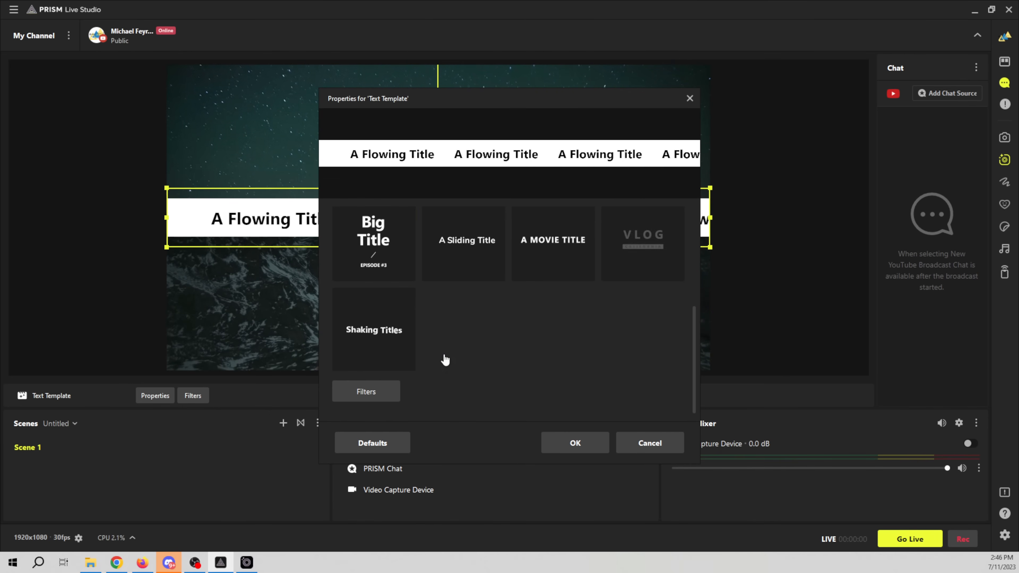
scroll(444, 360, "up", 5)
scroll(444, 360, "up", 1)
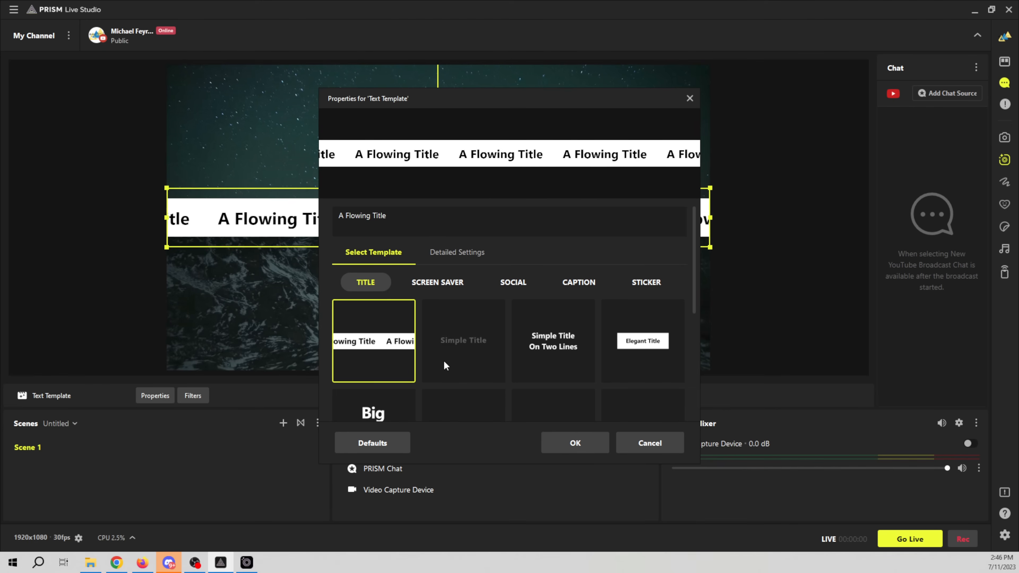
left_click(457, 348)
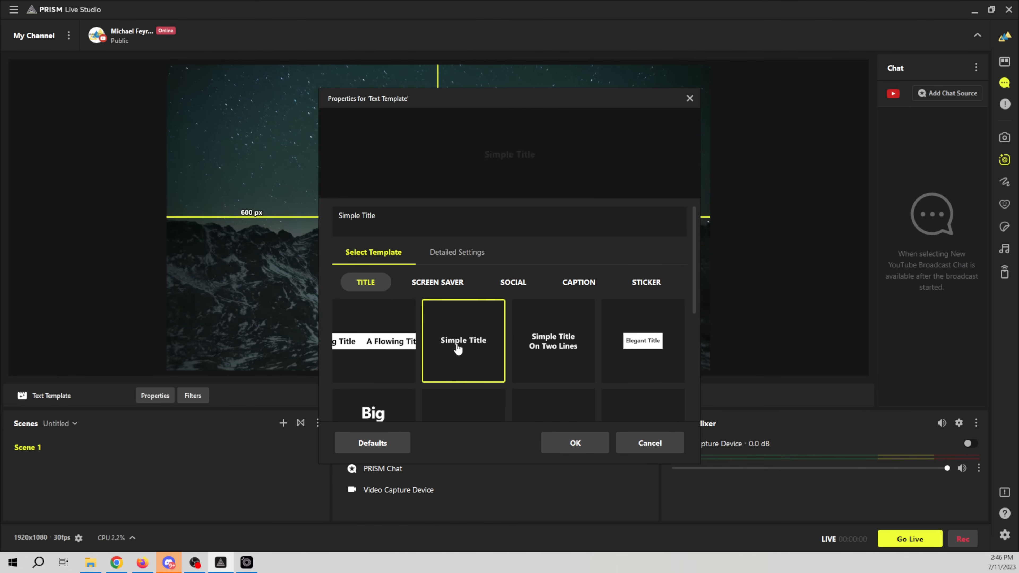
Review the font, color and motion settings of the Simple Title template, and return to the title templates
left_click(452, 253)
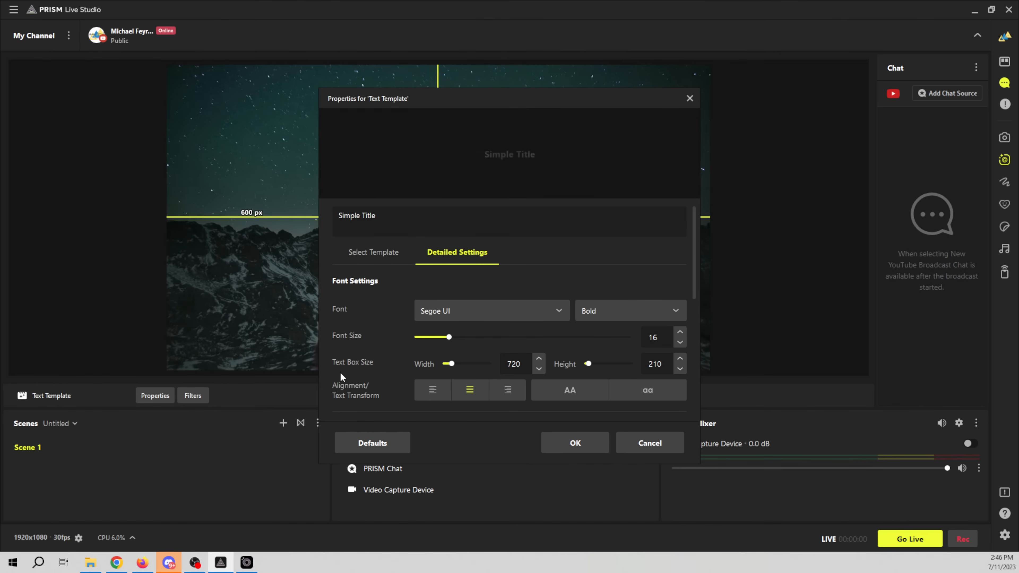
scroll(340, 372, "down", 1)
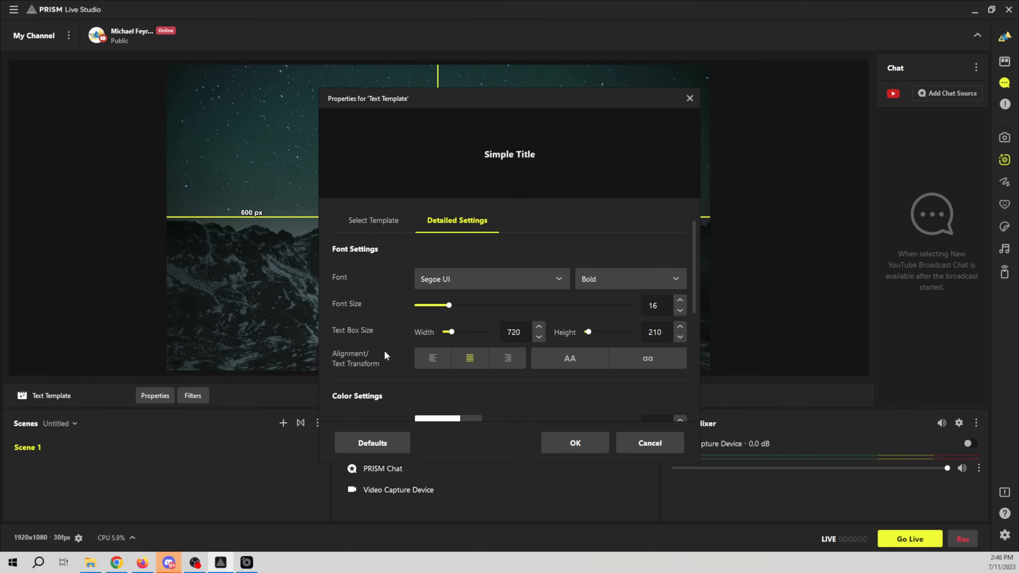
scroll(385, 355, "down", 1)
scroll(360, 345, "down", 4)
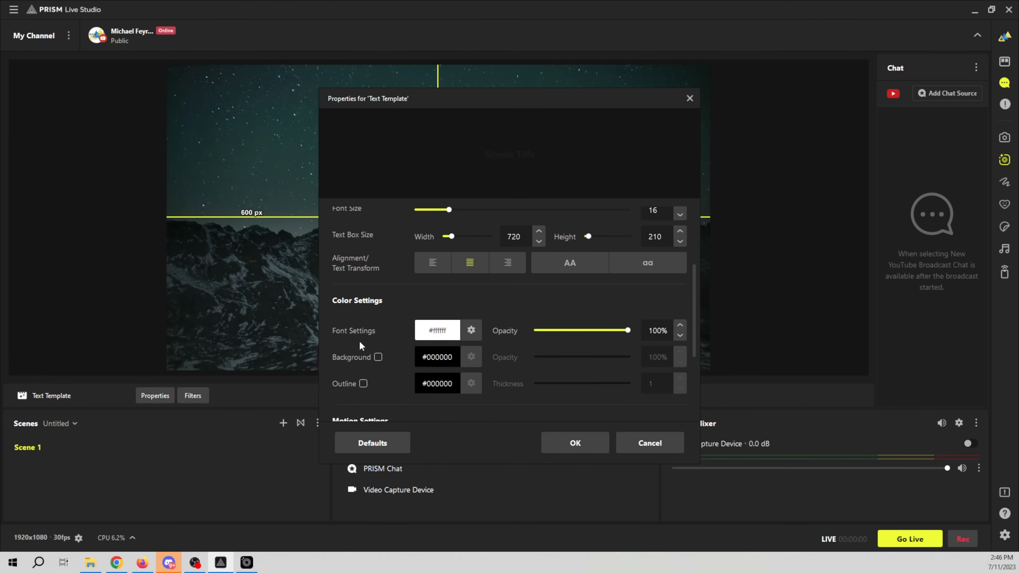
scroll(389, 390, "down", 2)
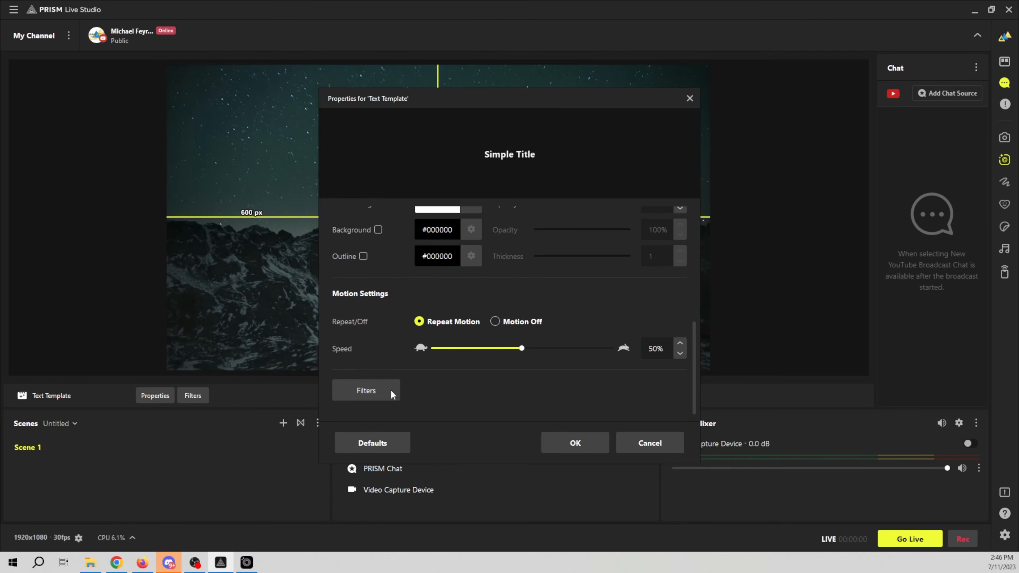
scroll(389, 391, "up", 3)
scroll(387, 385, "up", 6)
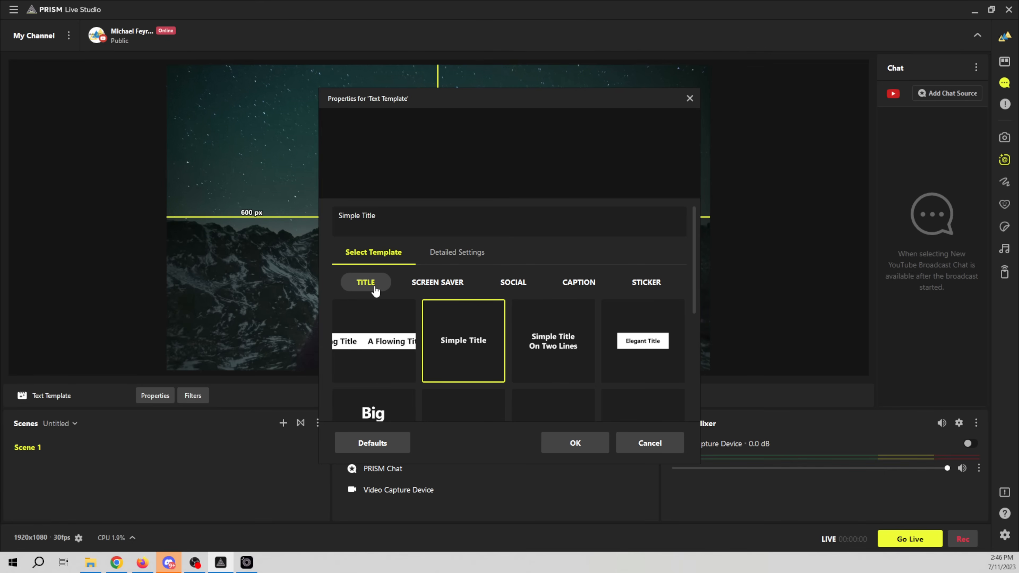
Examine the Screen Saver and Social template categories for the text source
left_click(437, 282)
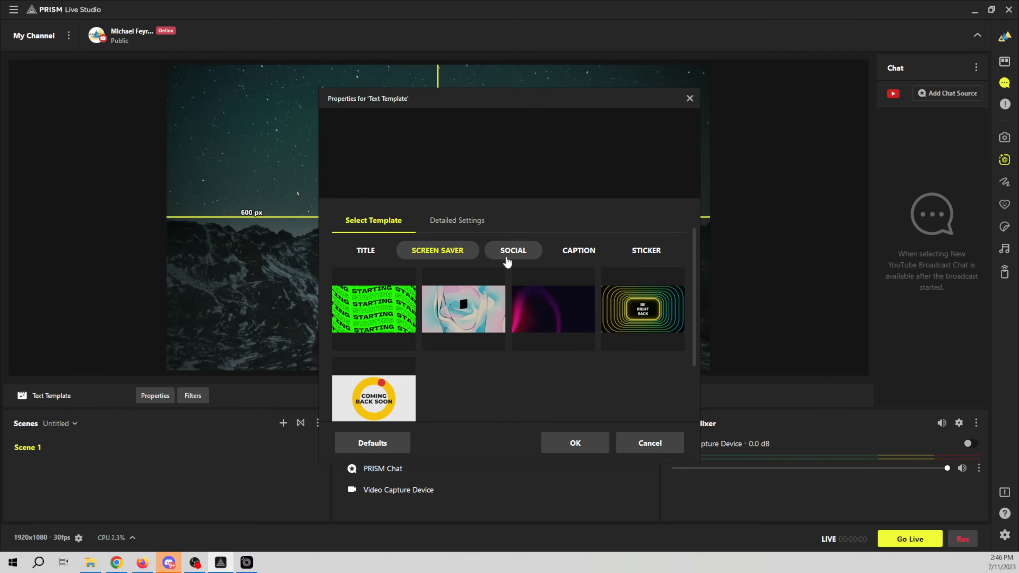
left_click(434, 224)
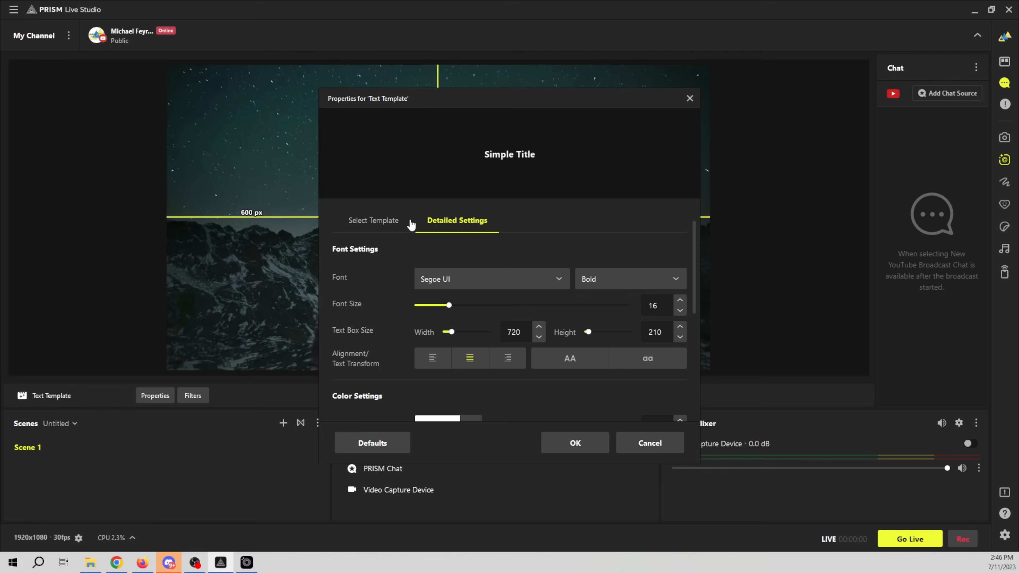
left_click(393, 225)
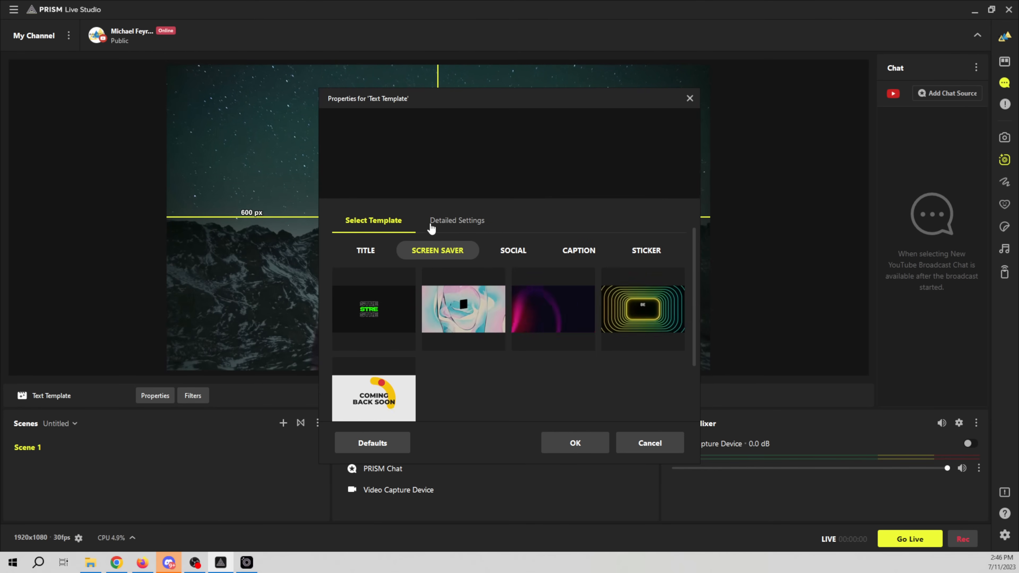
left_click(515, 253)
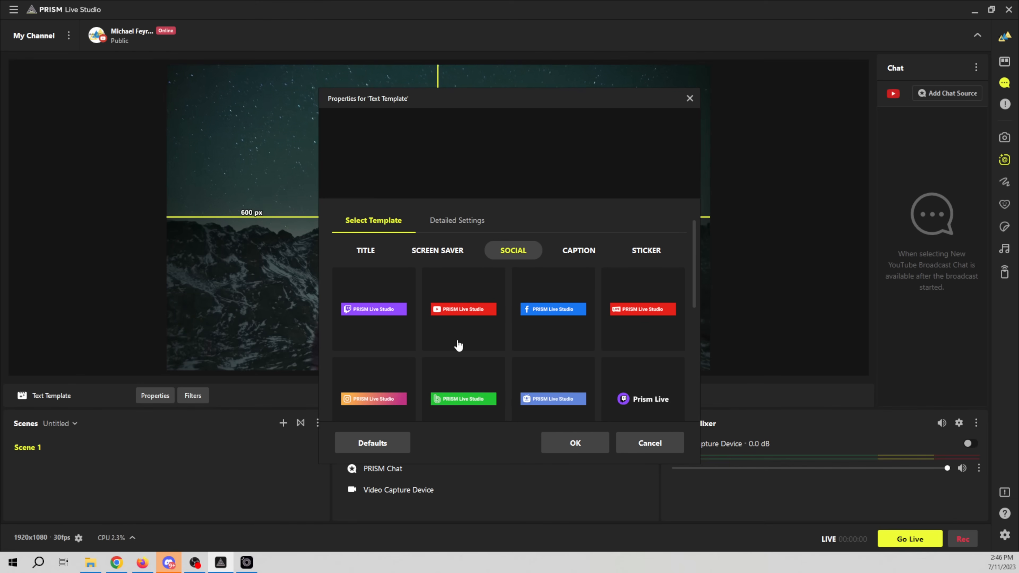
scroll(457, 346, "down", 2)
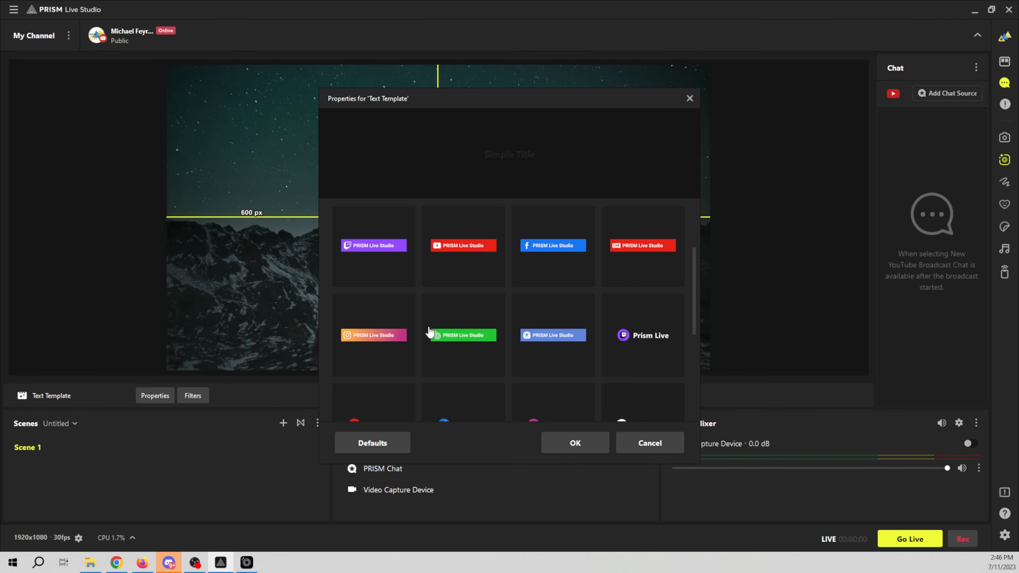
scroll(425, 328, "down", 1)
scroll(433, 329, "up", 4)
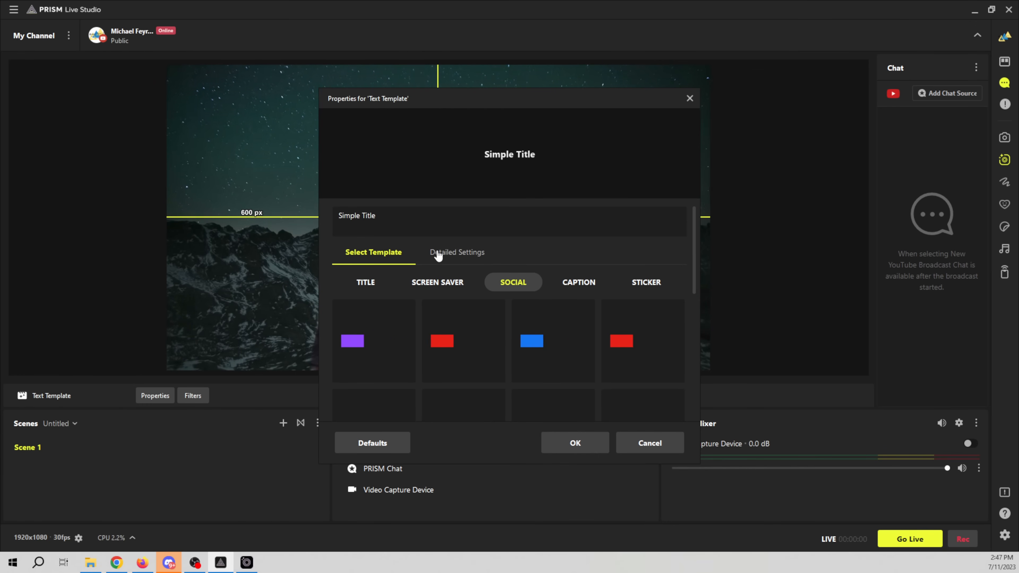
Examine the Caption and Sticker template categories for the text source
left_click(574, 285)
scroll(525, 373, "down", 2)
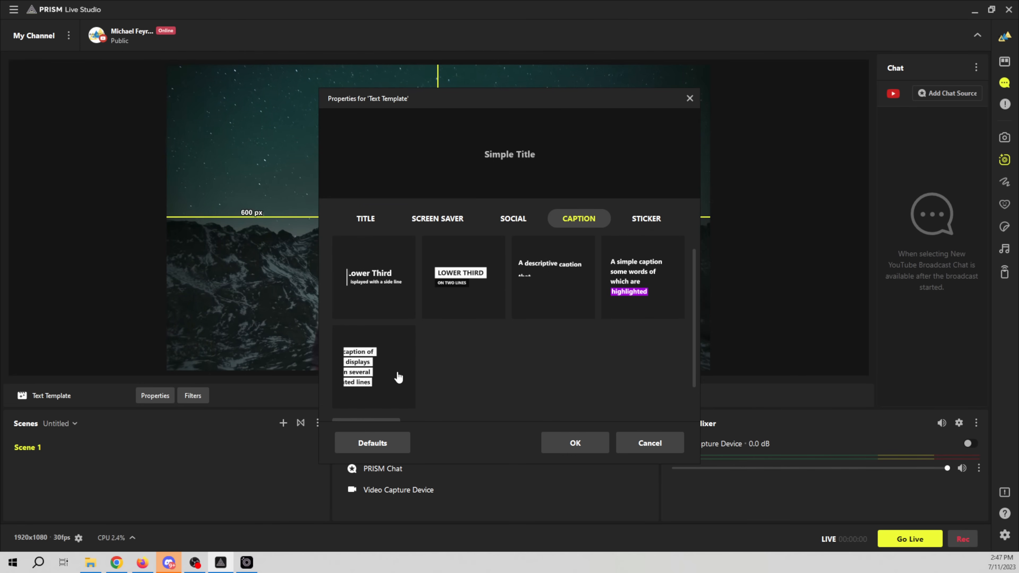
scroll(500, 357, "up", 2)
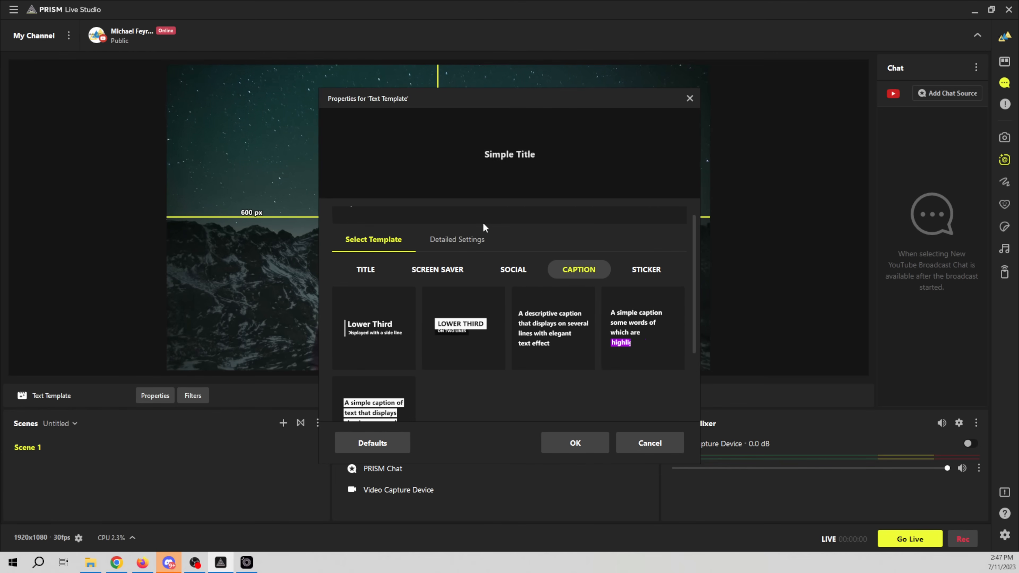
left_click(647, 270)
scroll(540, 309, "down", 2)
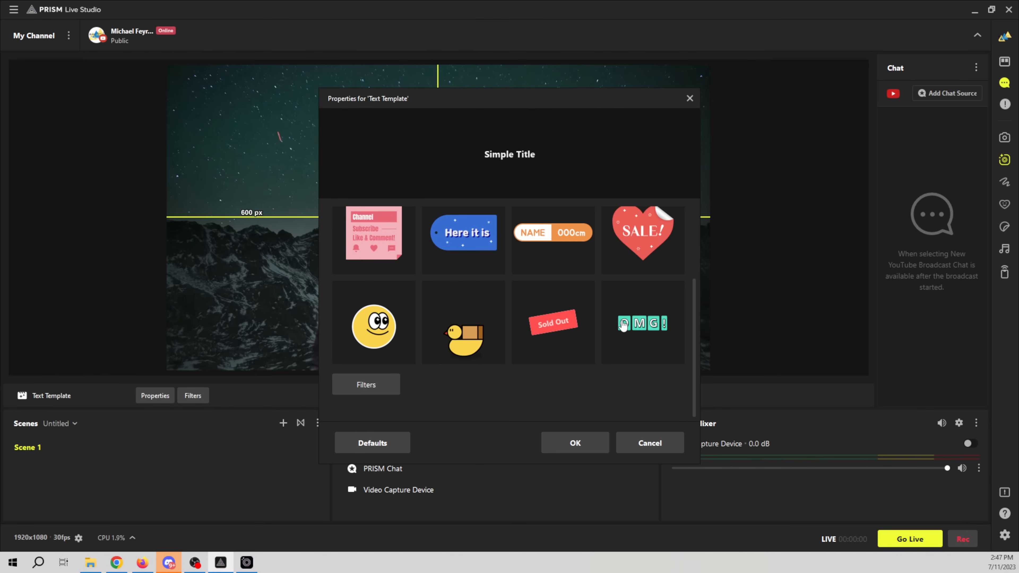
scroll(489, 328, "up", 2)
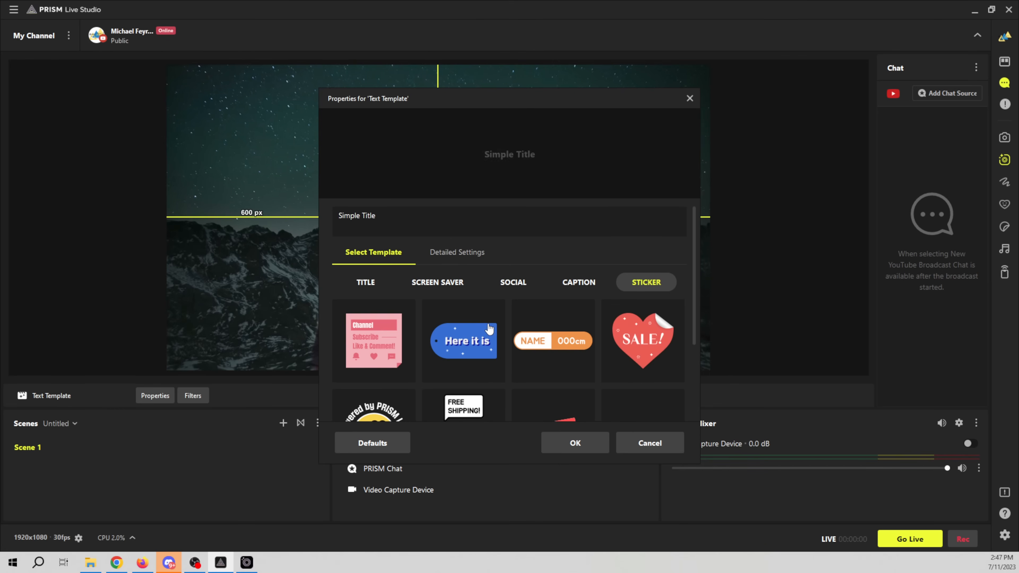
Choose the two-line Lower Third caption template for the text source
left_click(580, 284)
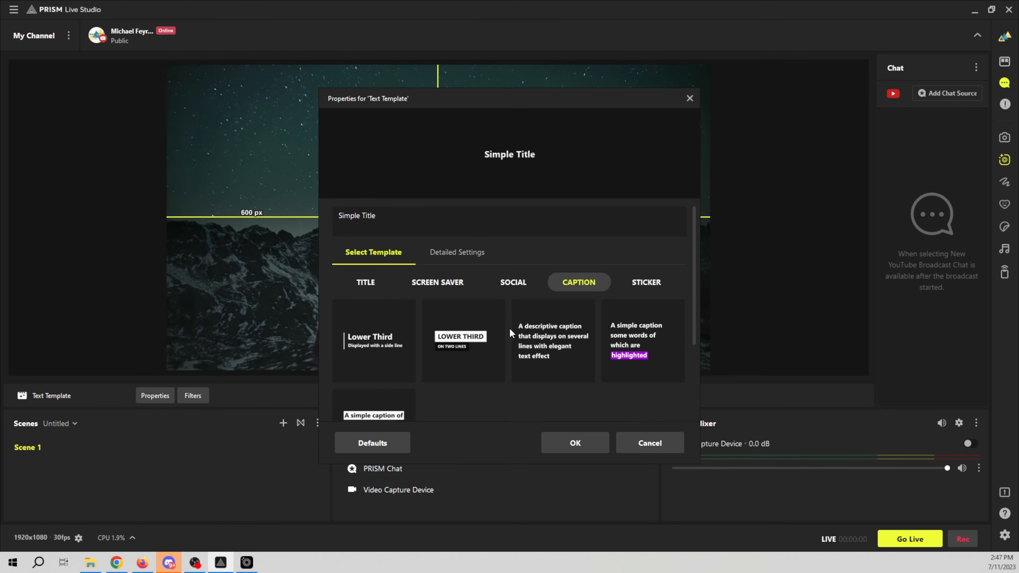
scroll(509, 328, "down", 1)
left_click(471, 315)
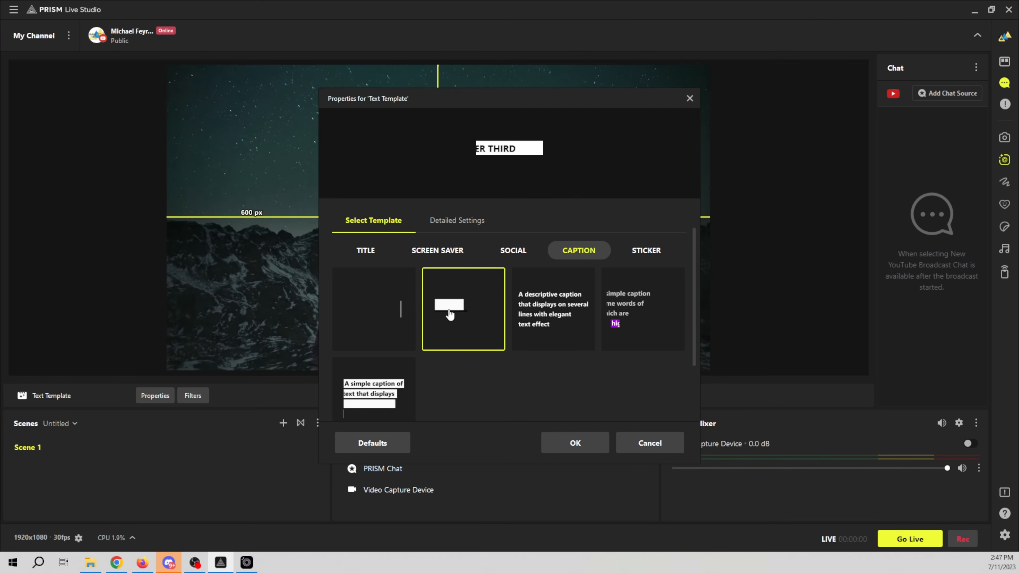
Set the lower third's font to Arial Black and review its style options and remaining detailed settings
left_click(458, 222)
left_click(553, 279)
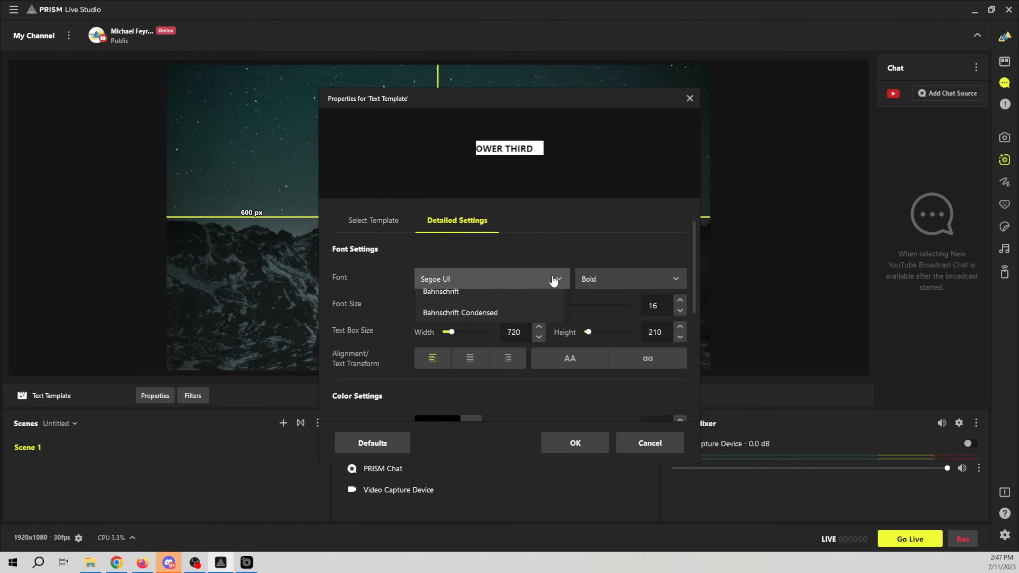
scroll(473, 338, "down", 4)
scroll(474, 339, "down", 2)
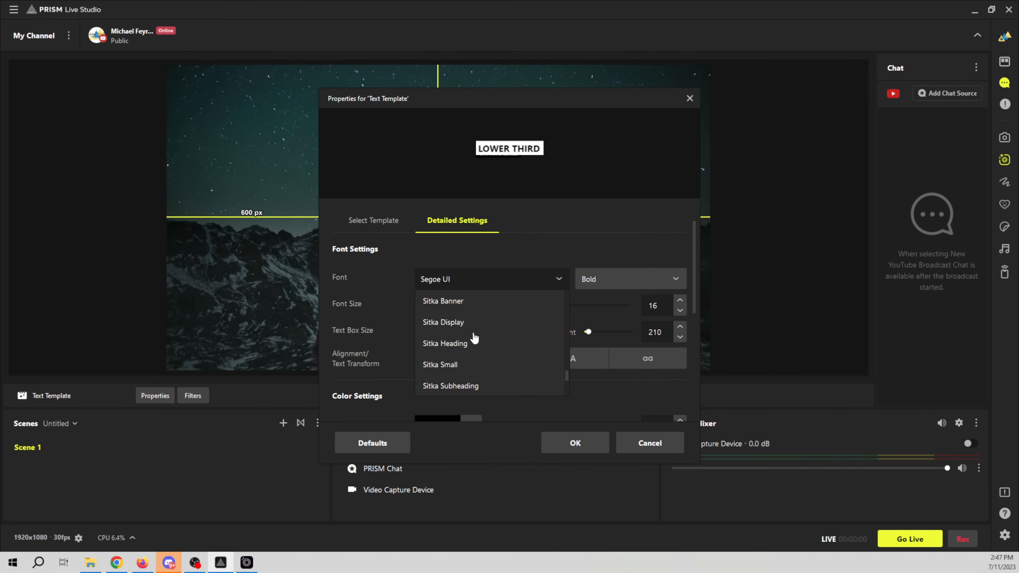
scroll(464, 348, "up", 20)
left_click(464, 344)
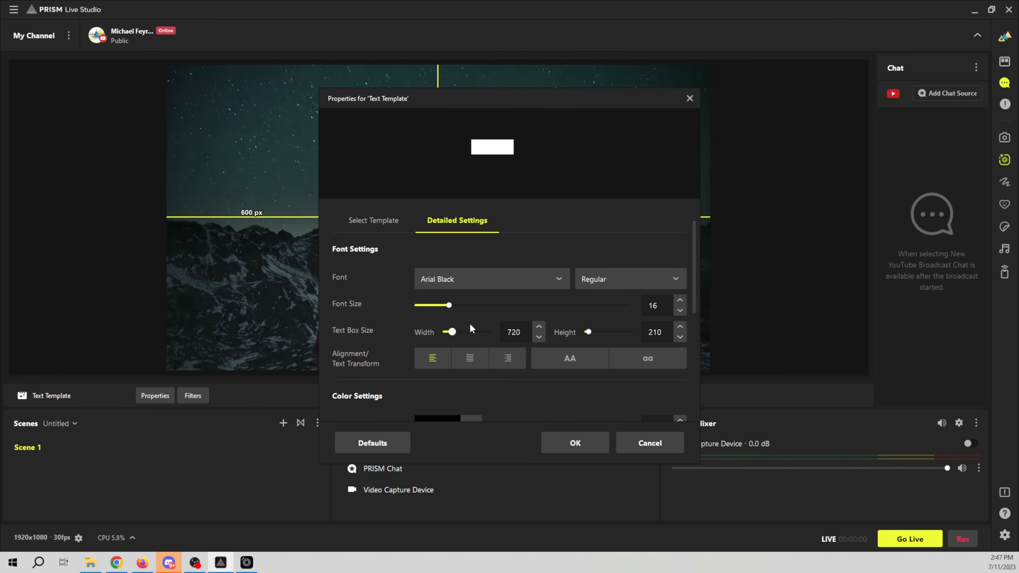
left_click(615, 288)
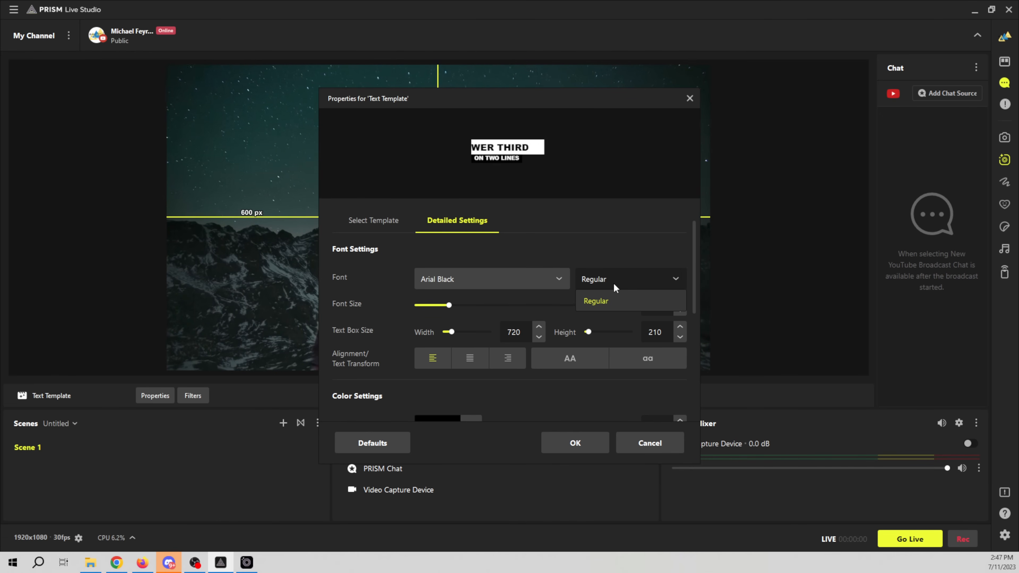
left_click(586, 246)
scroll(455, 333, "down", 5)
scroll(554, 335, "up", 6)
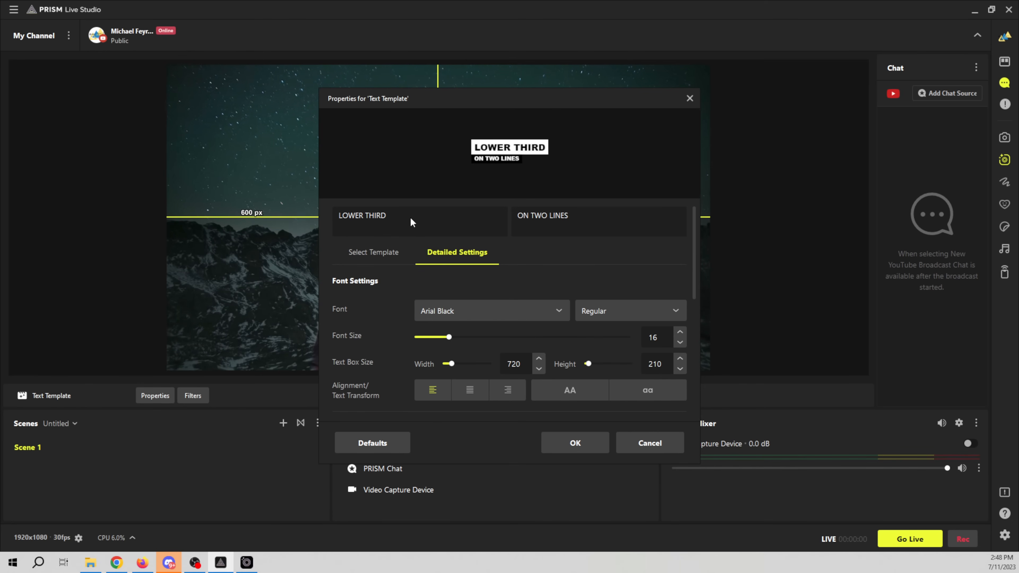
Replace the lower third's first line with the presenter's full name and its second line with "YouTuber", and accept the properties
left_click_drag(410, 216, 333, 217)
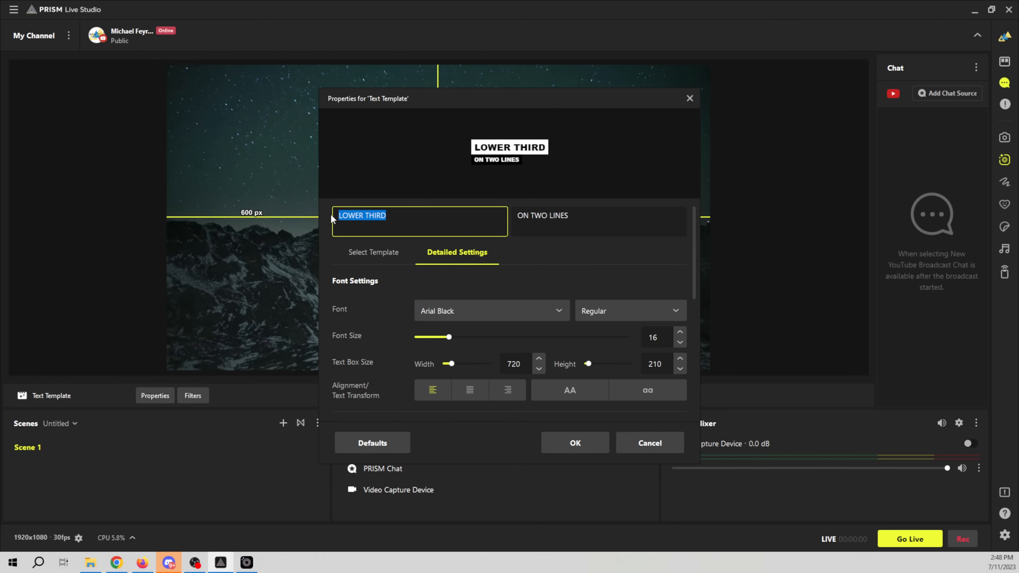
type("Michael Feyrer Jr")
key("Tab")
type("YouTuber")
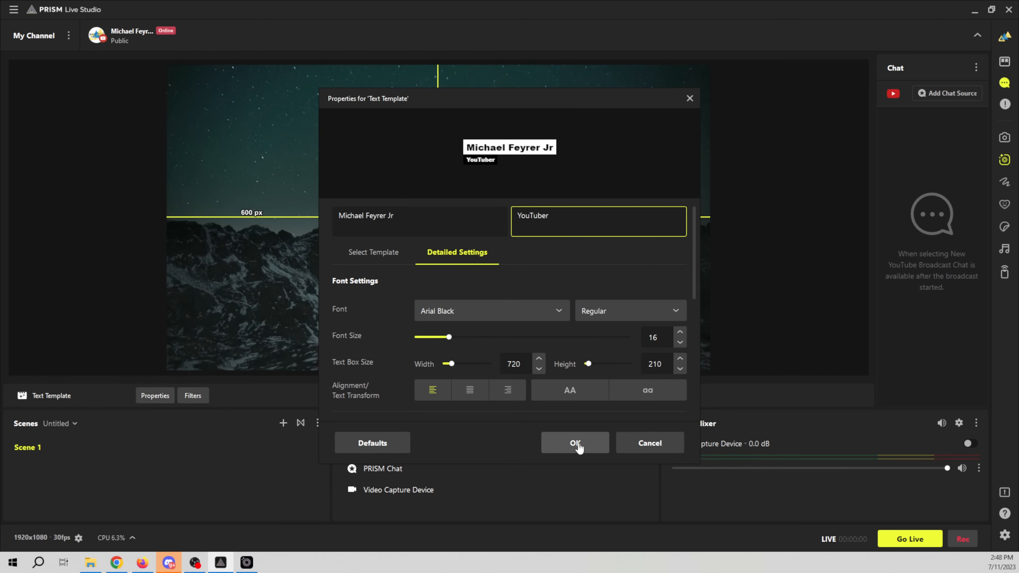
left_click(577, 444)
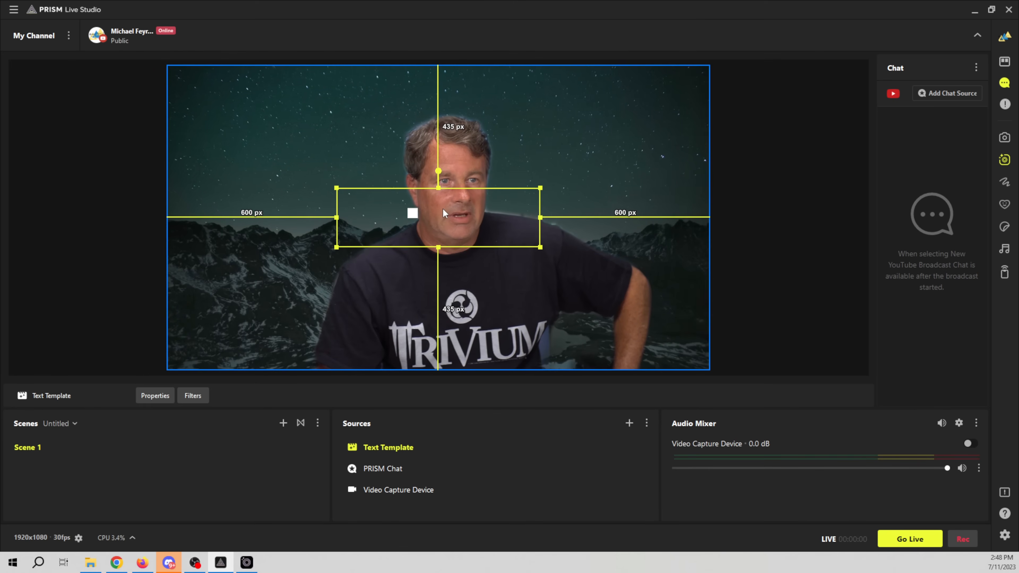
Move the lower-third text to the lower-left corner of the canvas and enlarge it
left_click_drag(431, 218, 269, 334)
left_click_drag(370, 311, 697, 216)
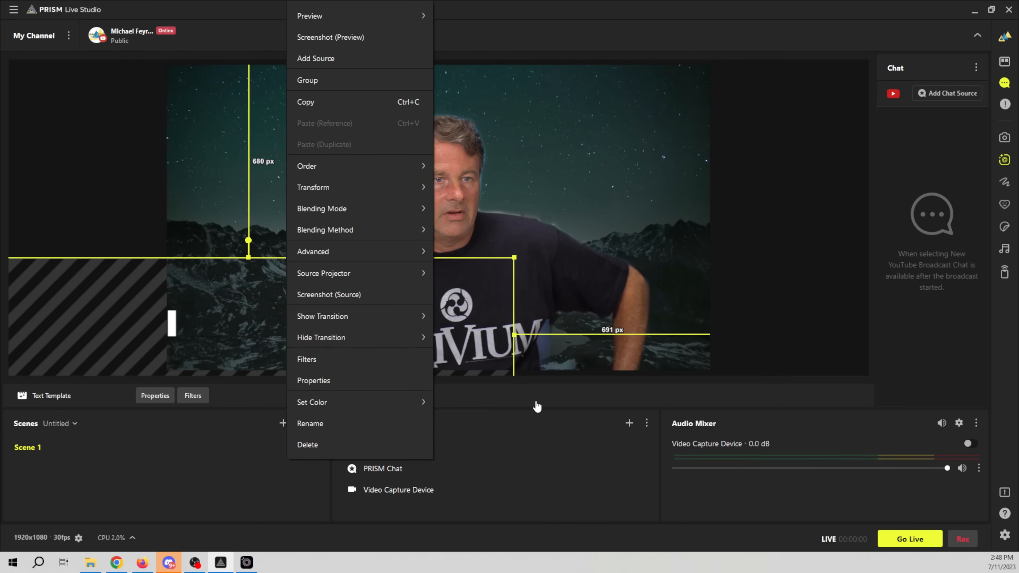
left_click(537, 406)
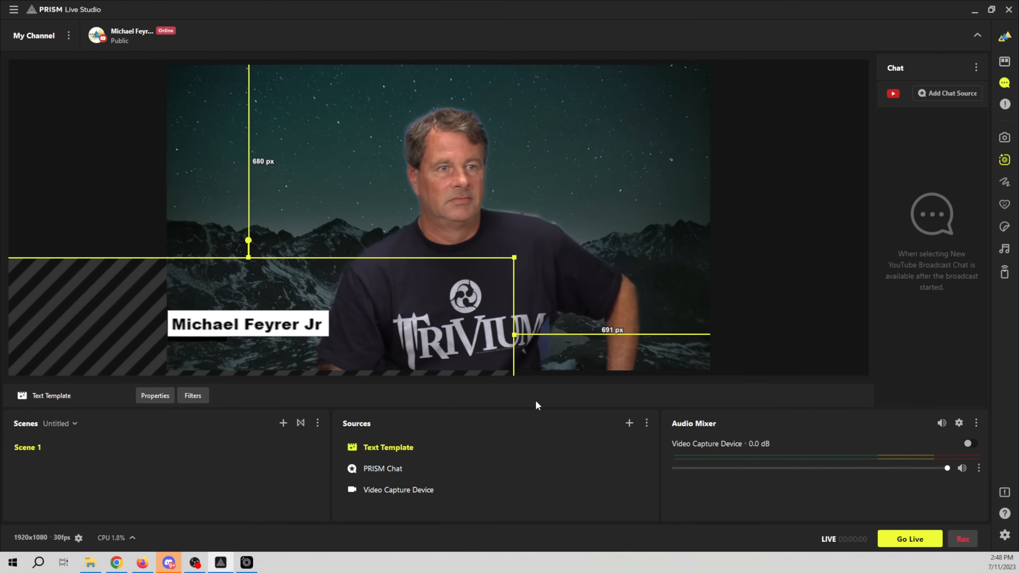
Turn the motion off for the lower-third text in its properties
right_click(271, 337)
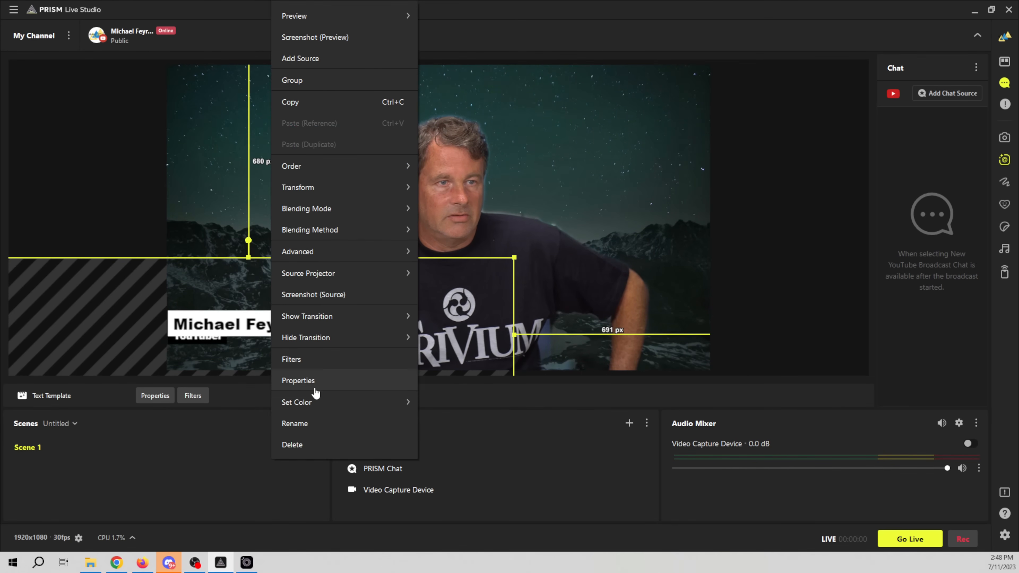
left_click(318, 380)
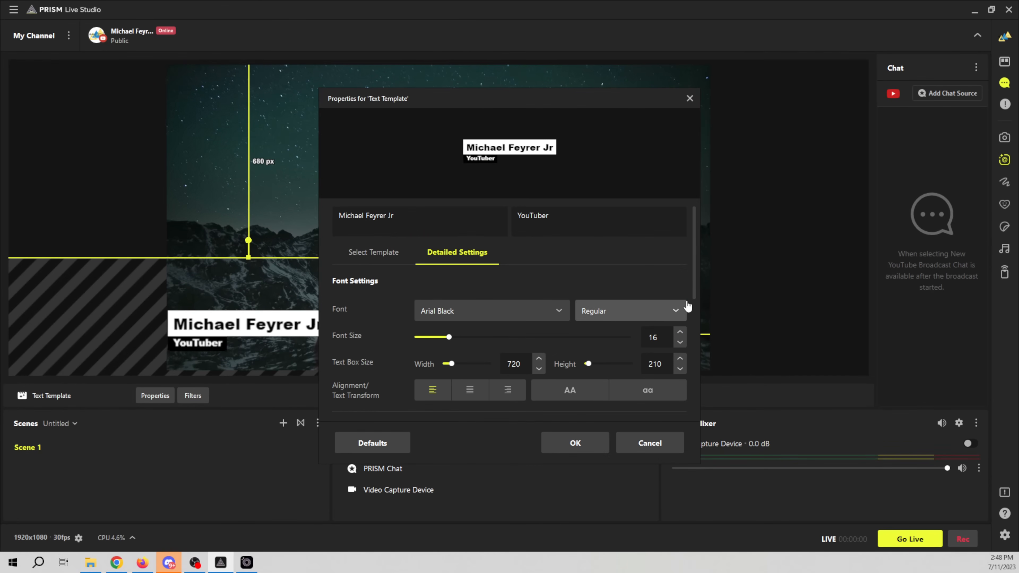
left_click_drag(691, 287, 692, 415)
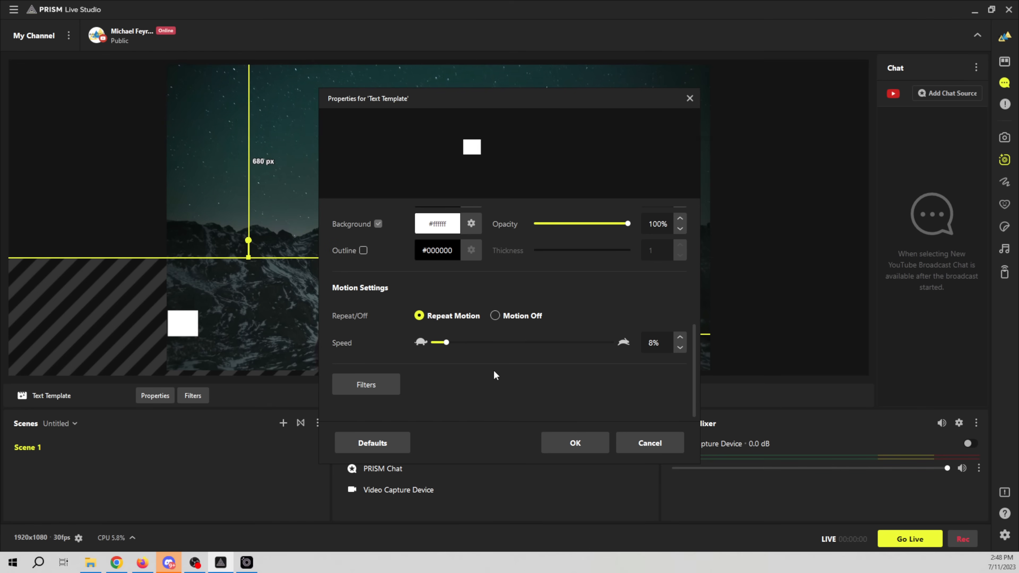
left_click(496, 316)
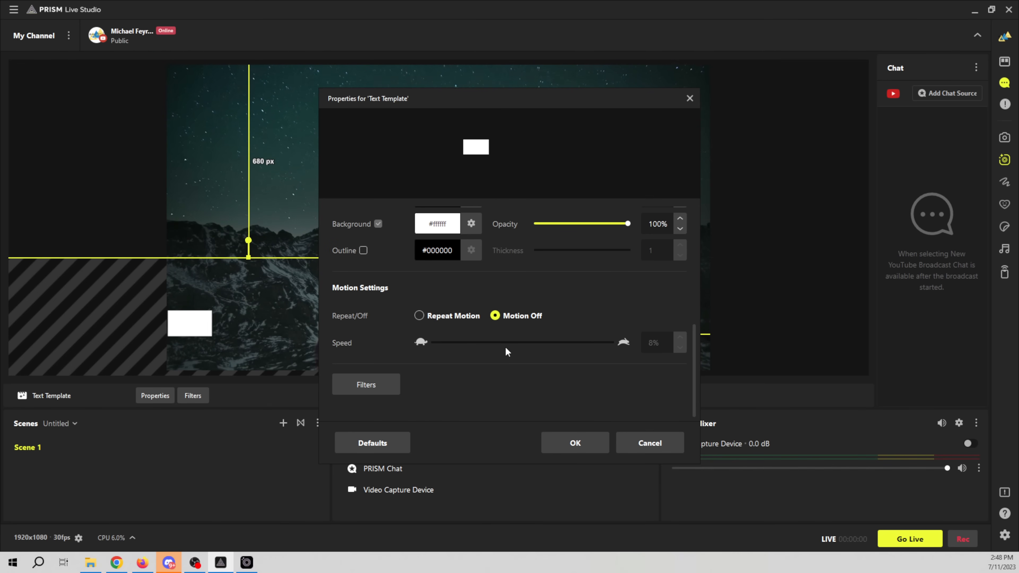
left_click_drag(527, 100, 687, 102)
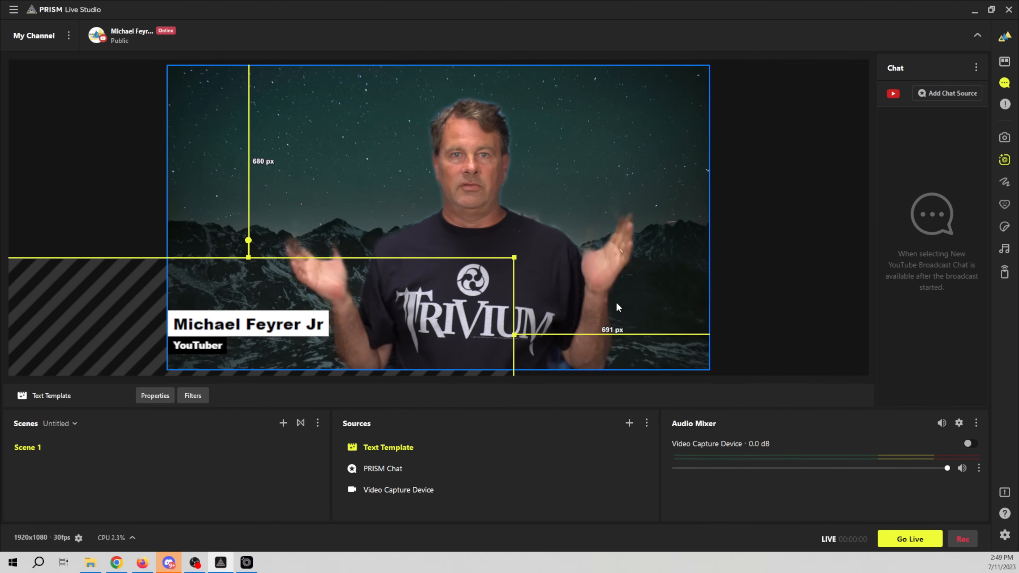
Add a new Audio Visualizer source with Video Capture Device as its audio source
left_click(629, 422)
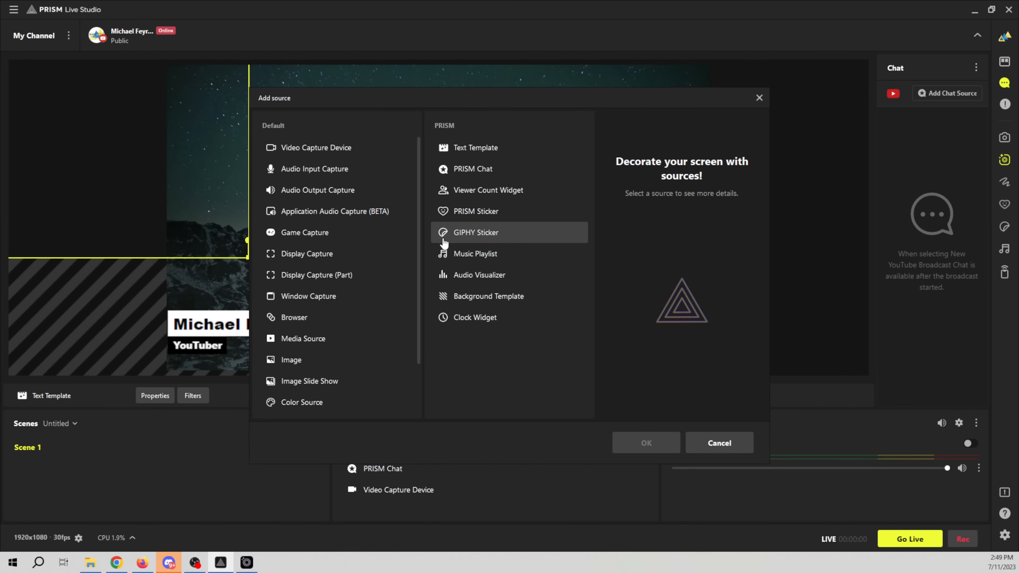
left_click(461, 279)
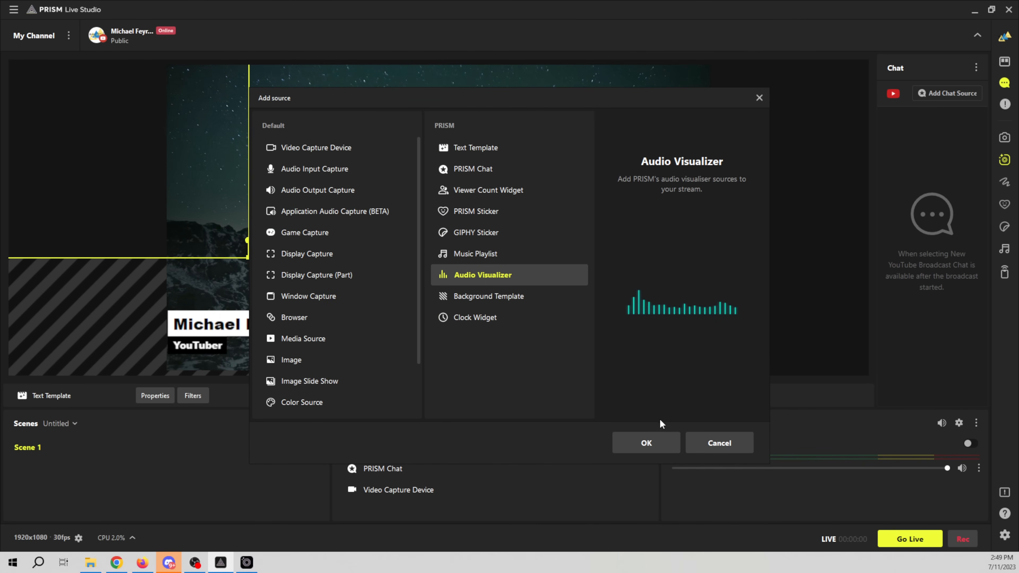
left_click(646, 446)
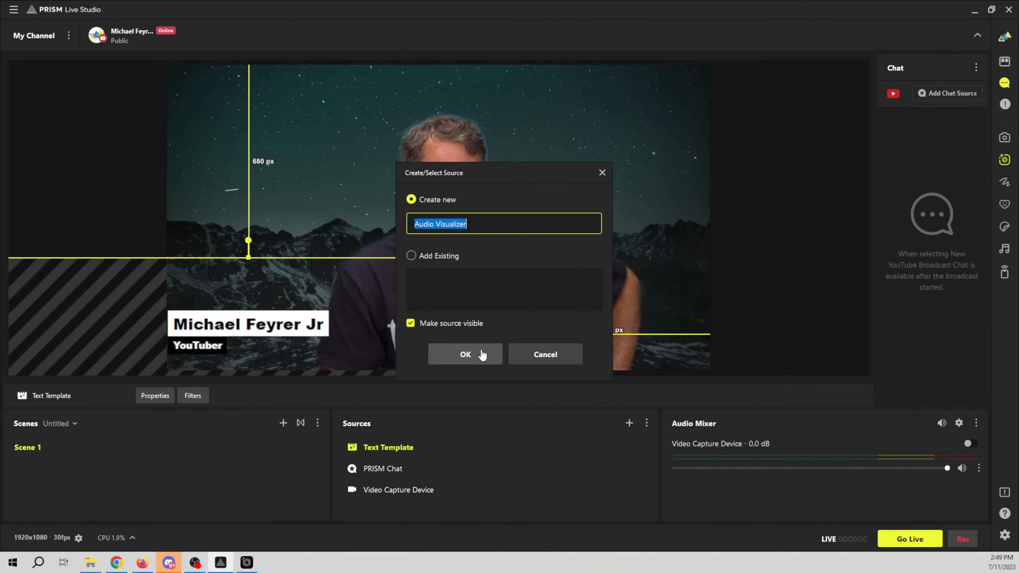
left_click(466, 353)
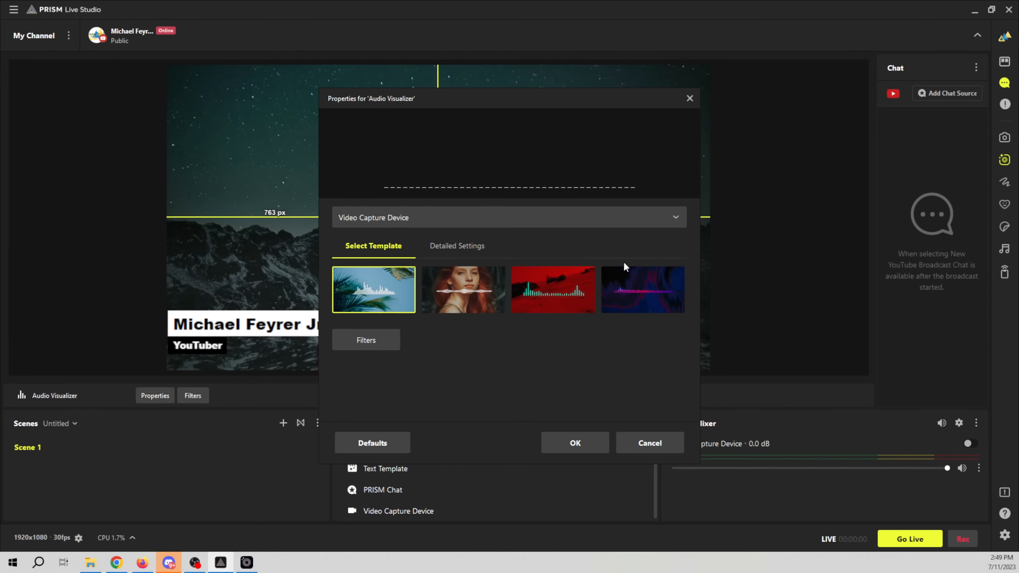
left_click(406, 221)
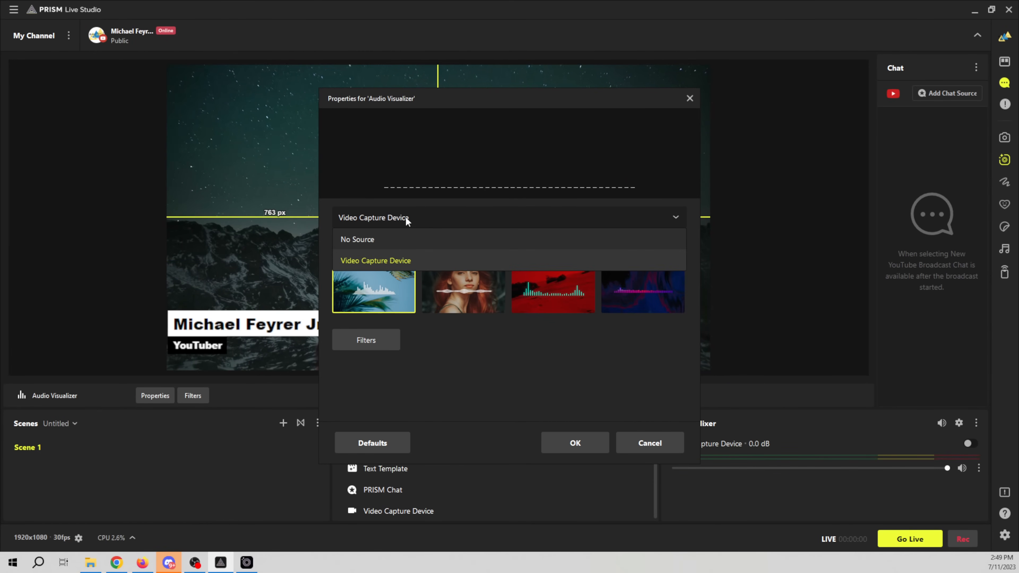
left_click(412, 261)
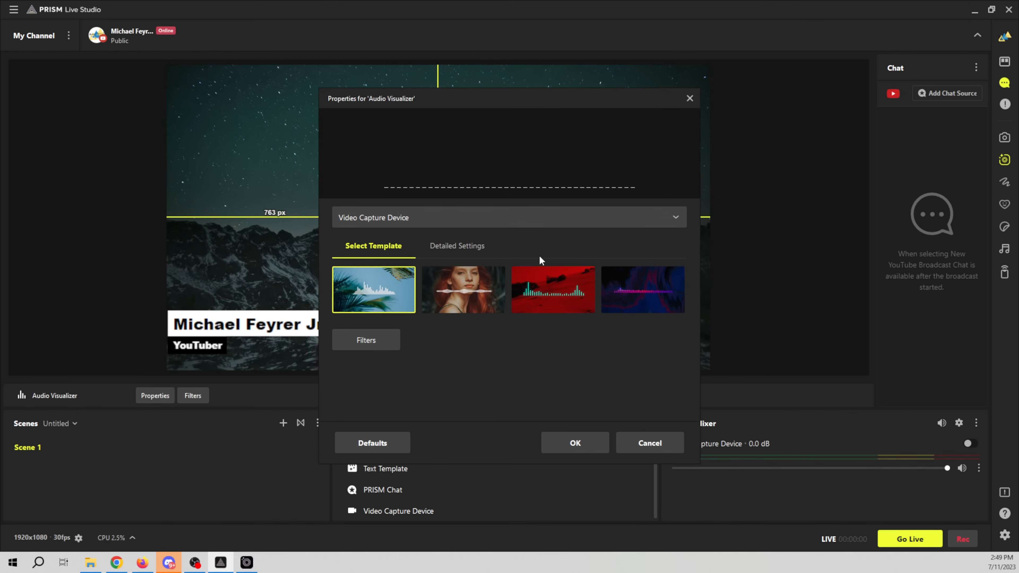
Give the Video Capture Device source a custom audio device, Cam Link Pro Audio-1, and accept its properties
left_click_drag(511, 105, 587, 28)
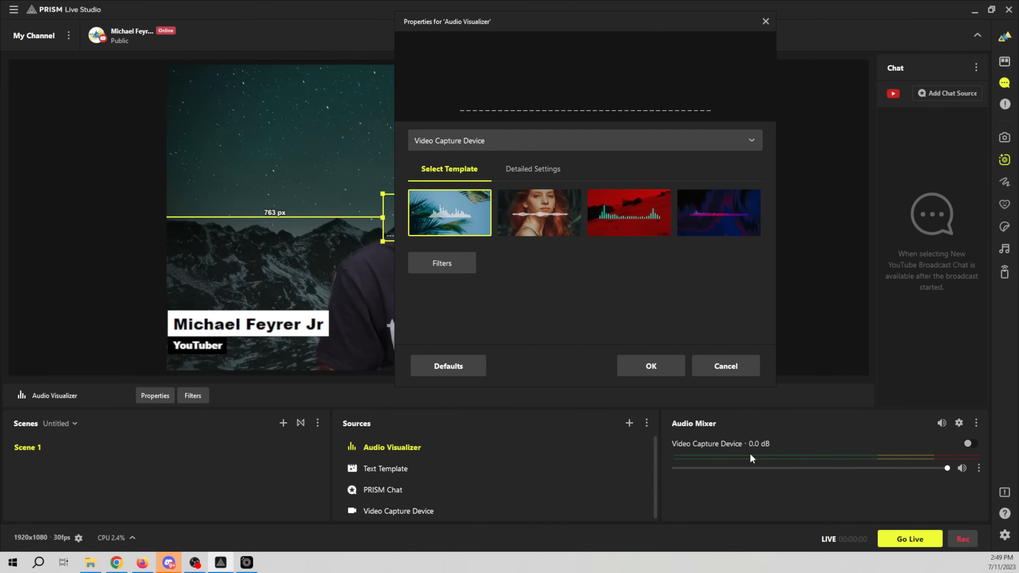
right_click(723, 446)
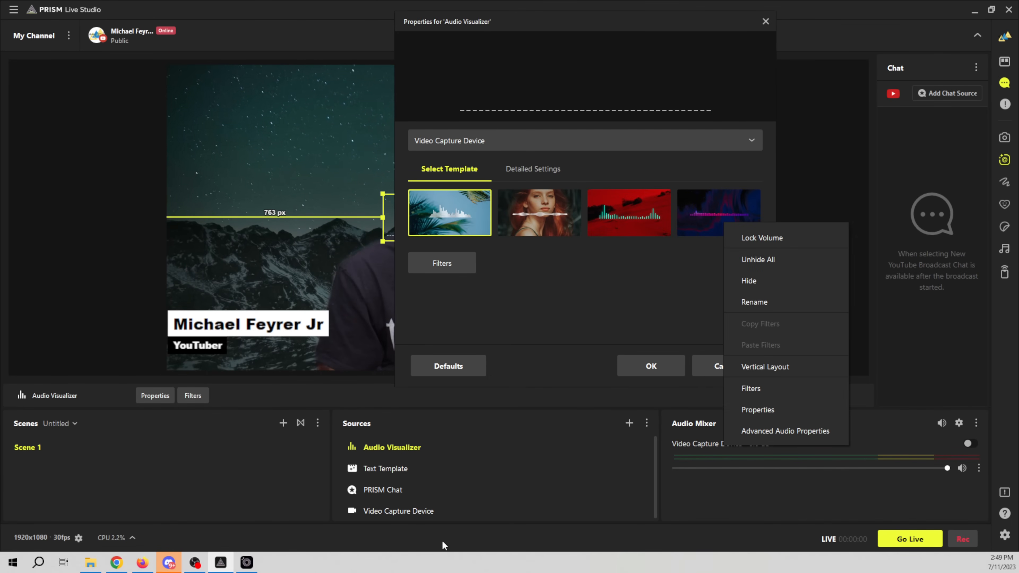
left_click(386, 515)
right_click(386, 513)
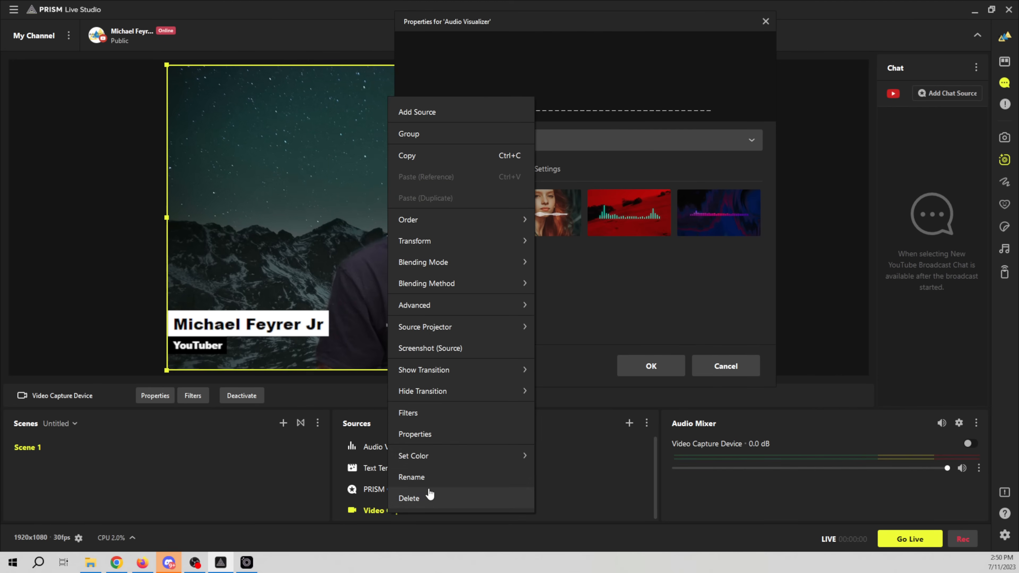
left_click(432, 435)
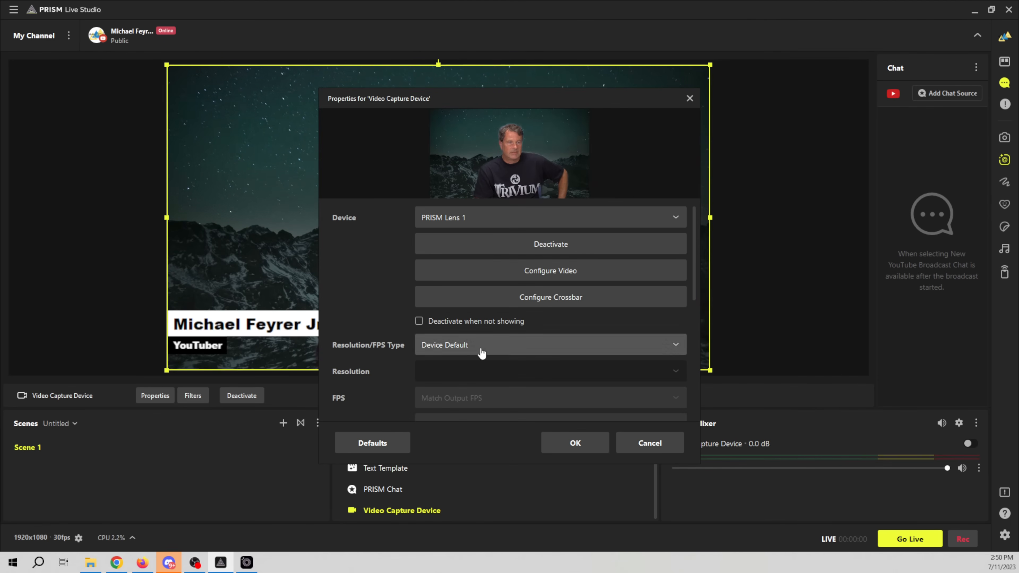
scroll(398, 354, "down", 6)
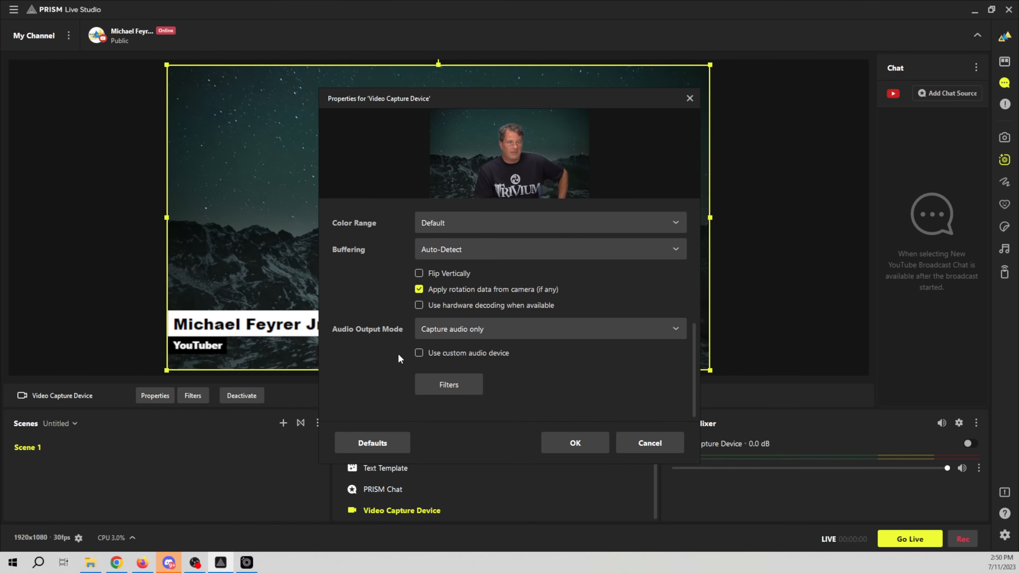
left_click(417, 353)
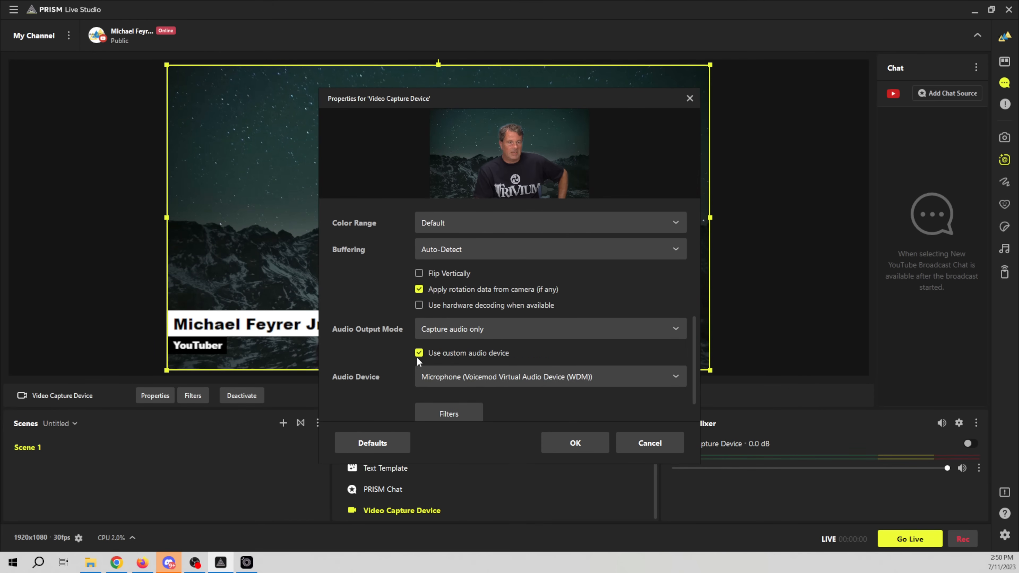
left_click(517, 377)
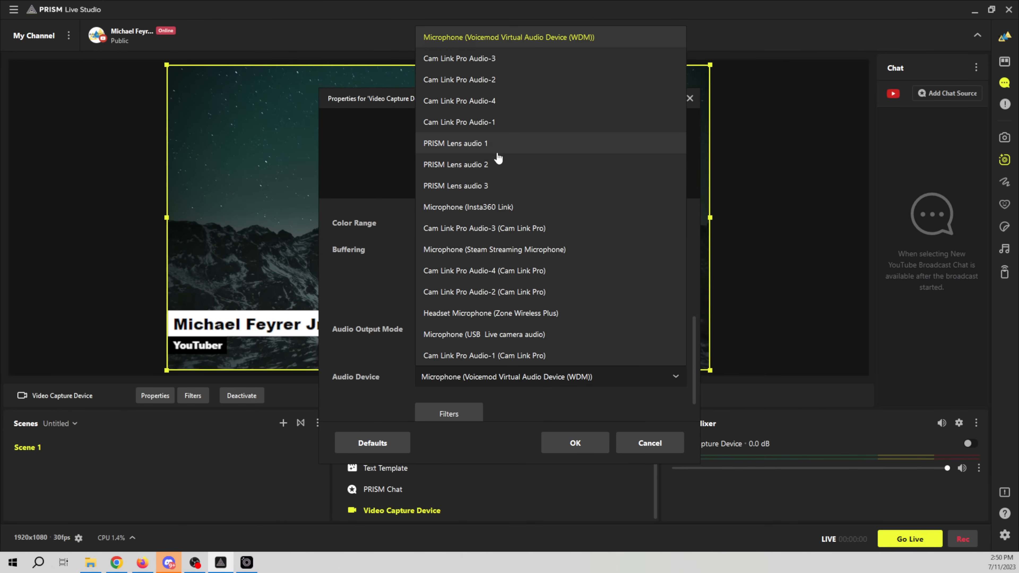
left_click(465, 122)
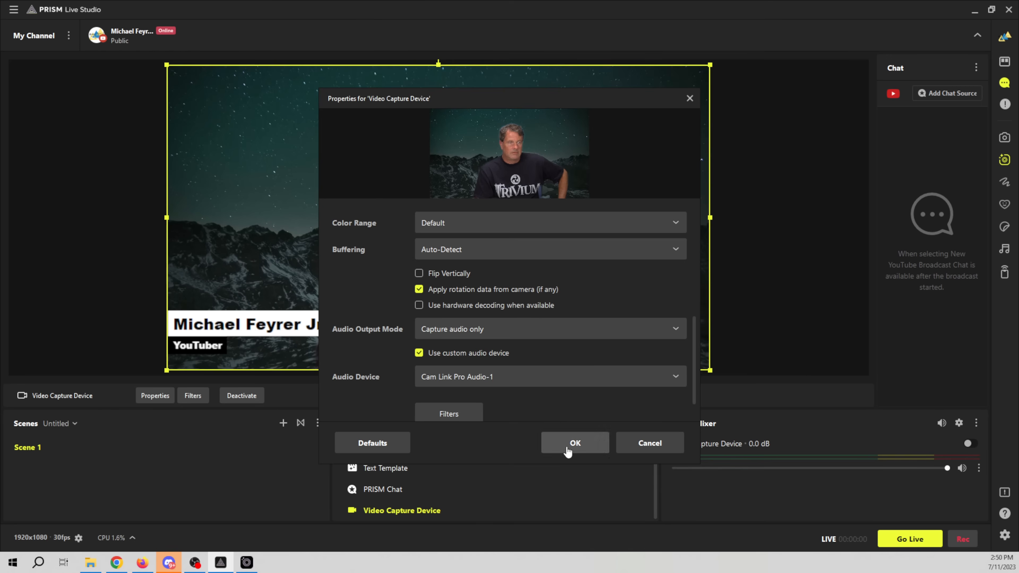
left_click(574, 443)
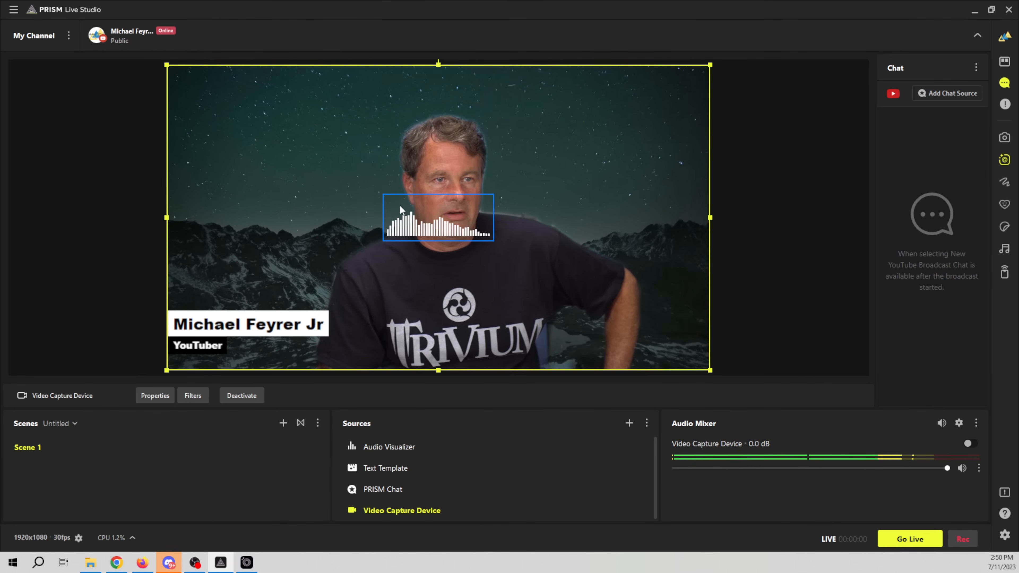
Try the Audio Visualizer's other templates and settle on the fourth one with pink and purple bars
left_click(402, 452)
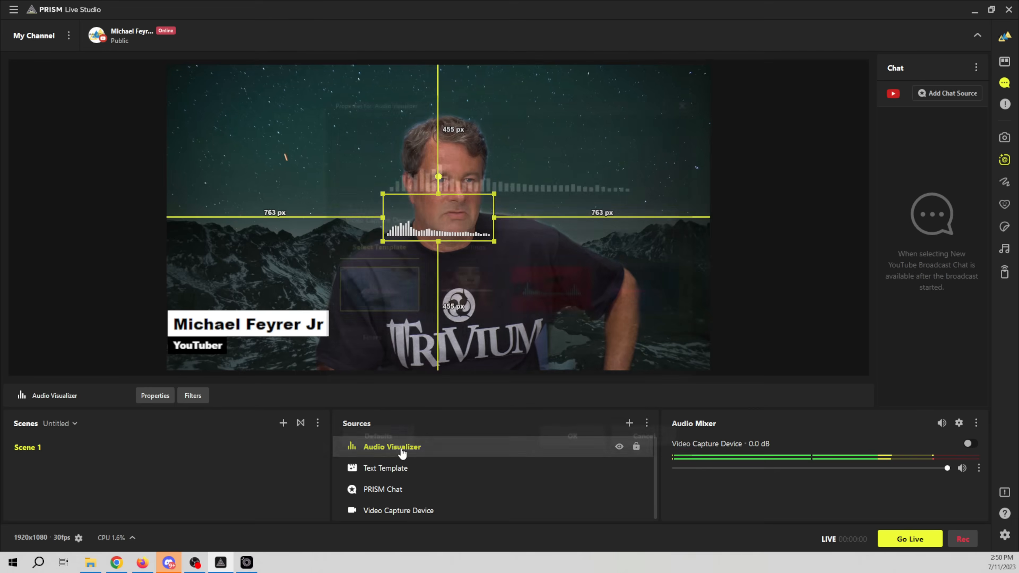
double_click(402, 452)
left_click_drag(531, 98, 799, 131)
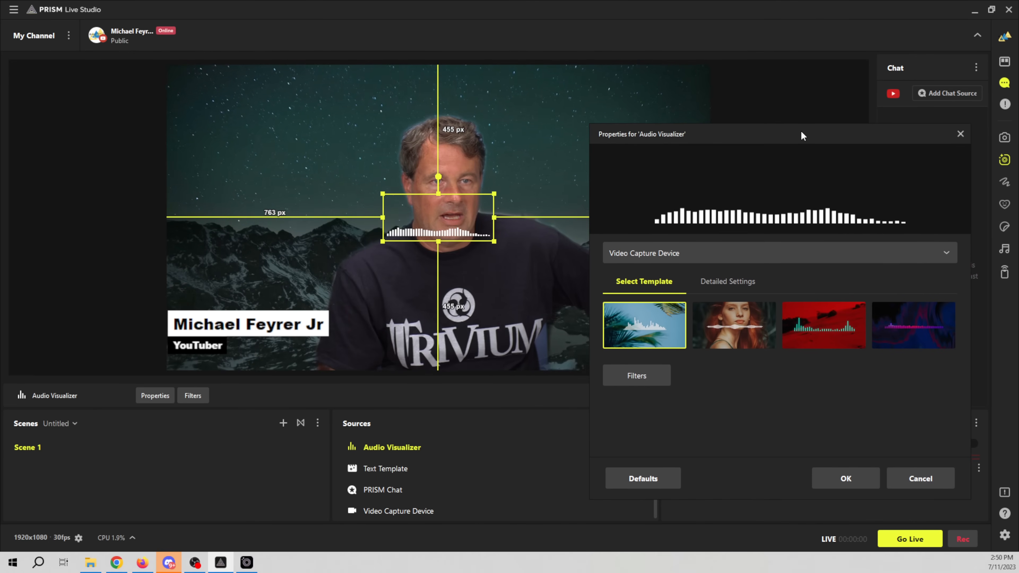
left_click(736, 339)
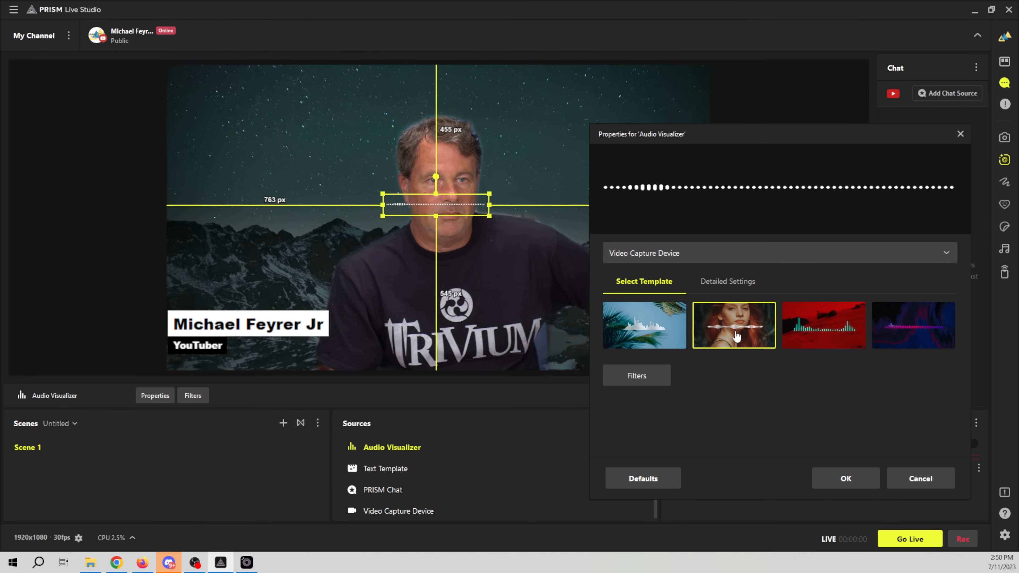
left_click(825, 344)
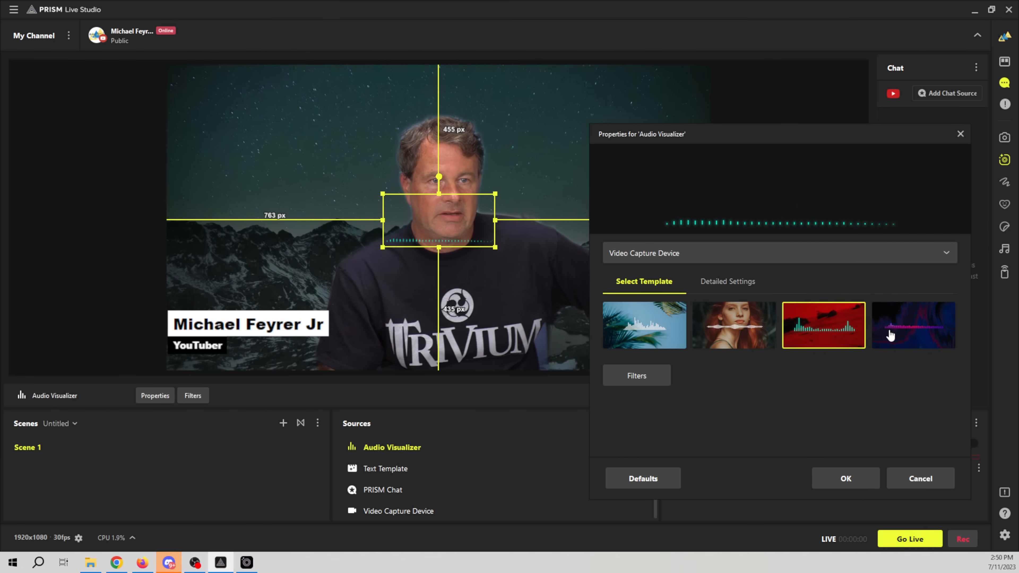
left_click(901, 339)
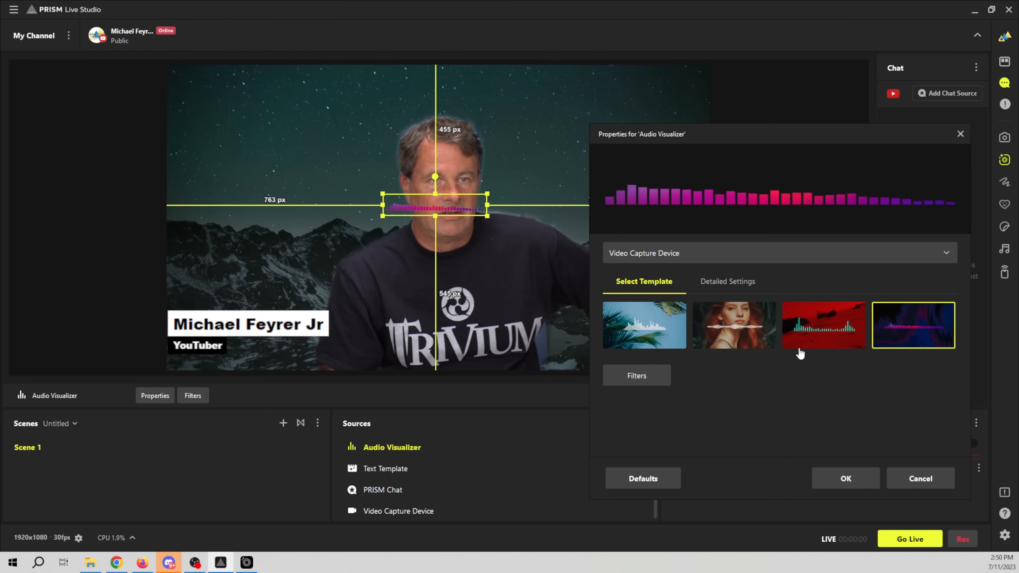
Add a Scroll effect filter to the Audio Visualizer with a horizontal speed of 197
left_click(633, 378)
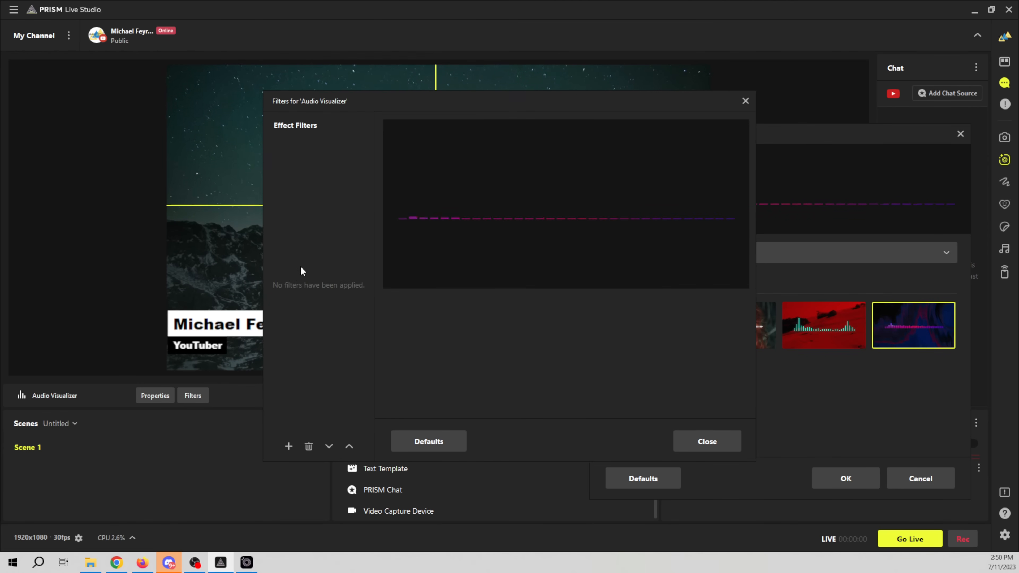
left_click(288, 447)
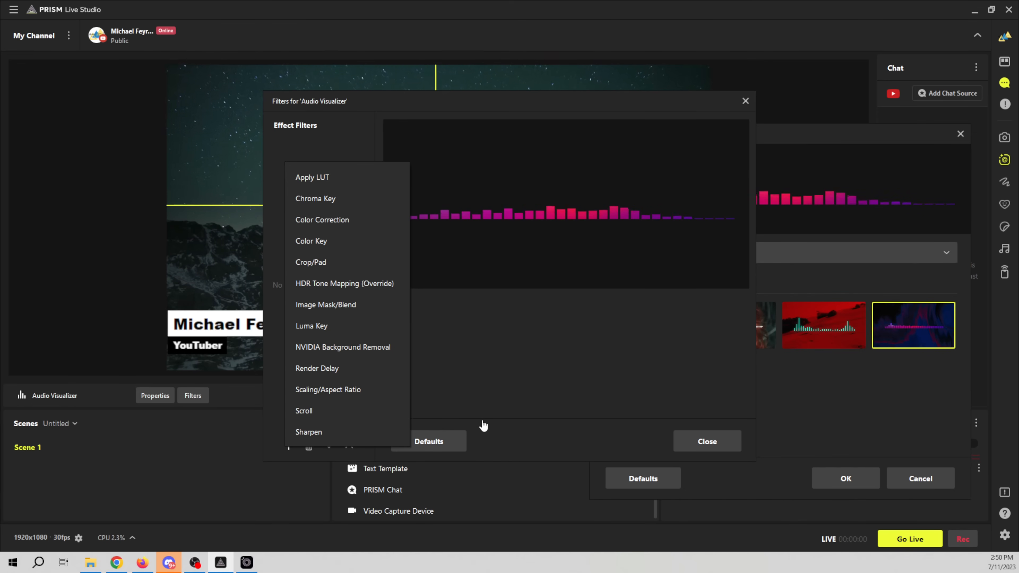
left_click(311, 415)
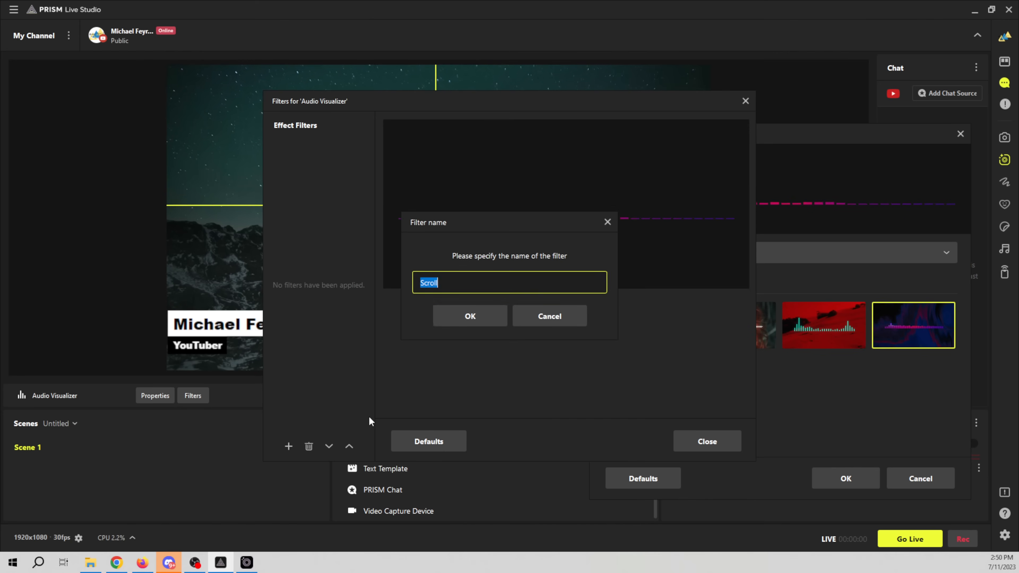
left_click(469, 317)
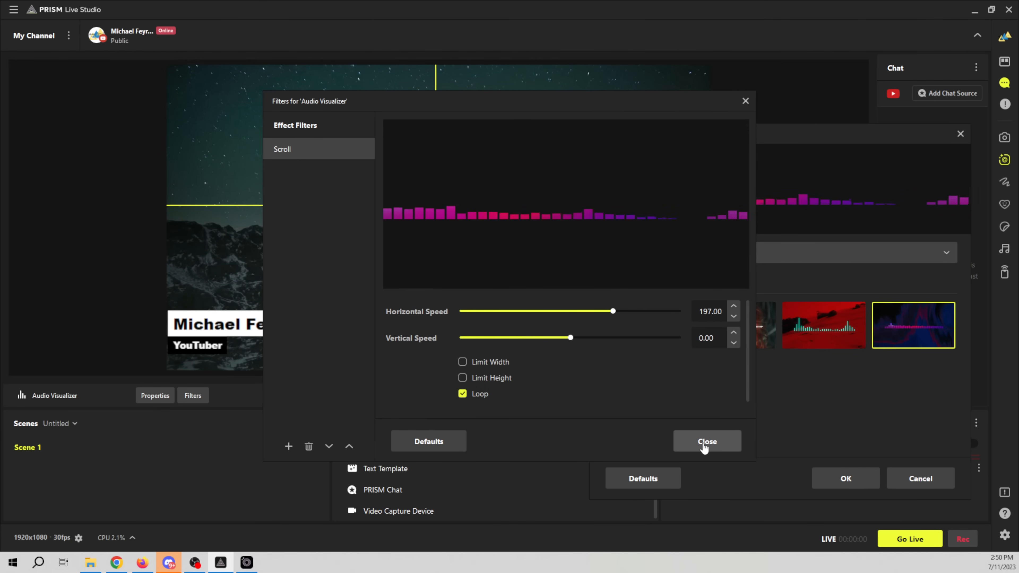
left_click(706, 441)
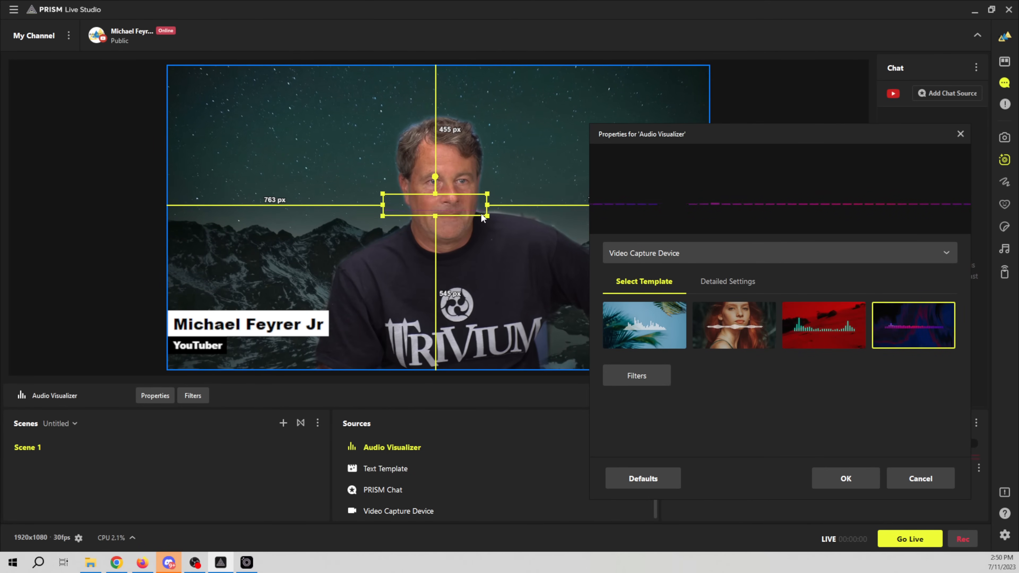
Enlarge the audio visualizer to the full canvas width and place its bars along the canvas's lower edge
left_click_drag(488, 217, 772, 364)
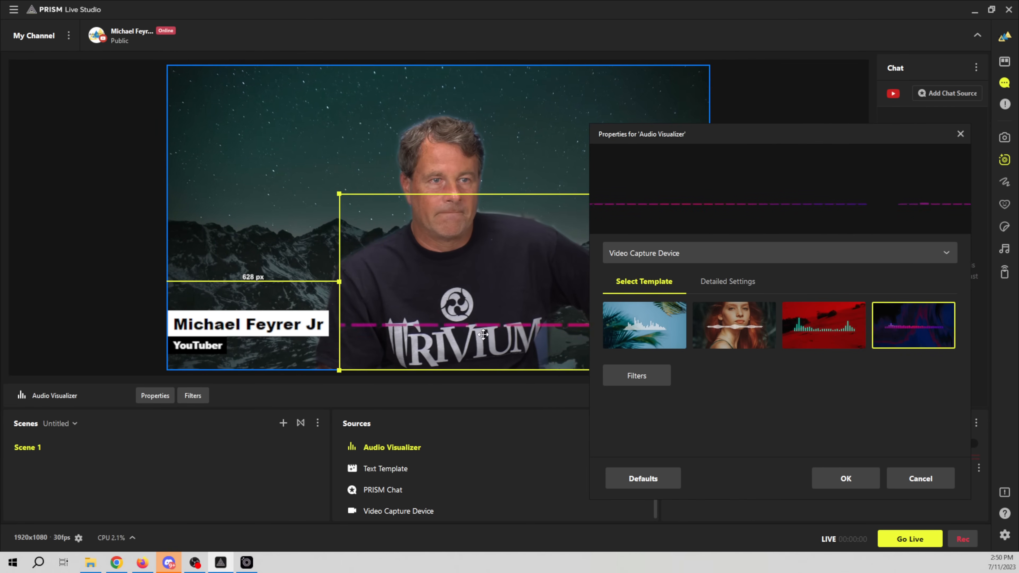
left_click_drag(483, 333, 316, 329)
left_click_drag(702, 140, 995, 140)
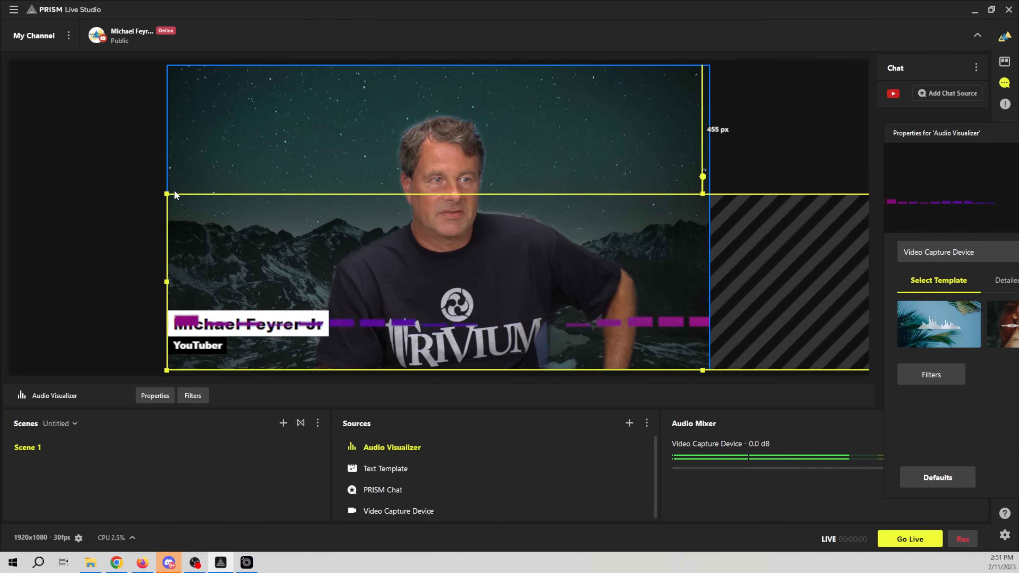
left_click_drag(177, 195, 215, 347)
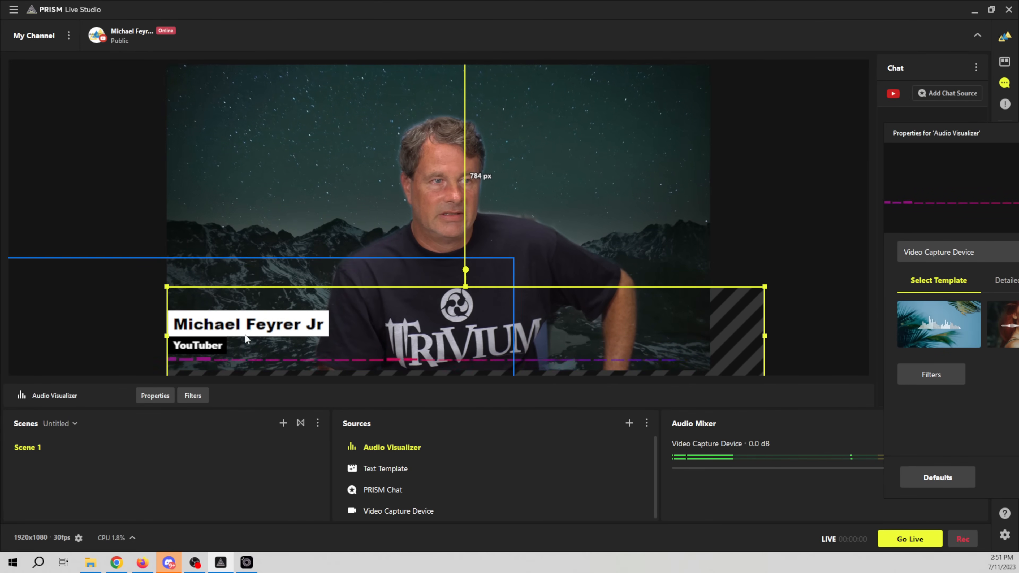
left_click_drag(765, 287, 710, 296)
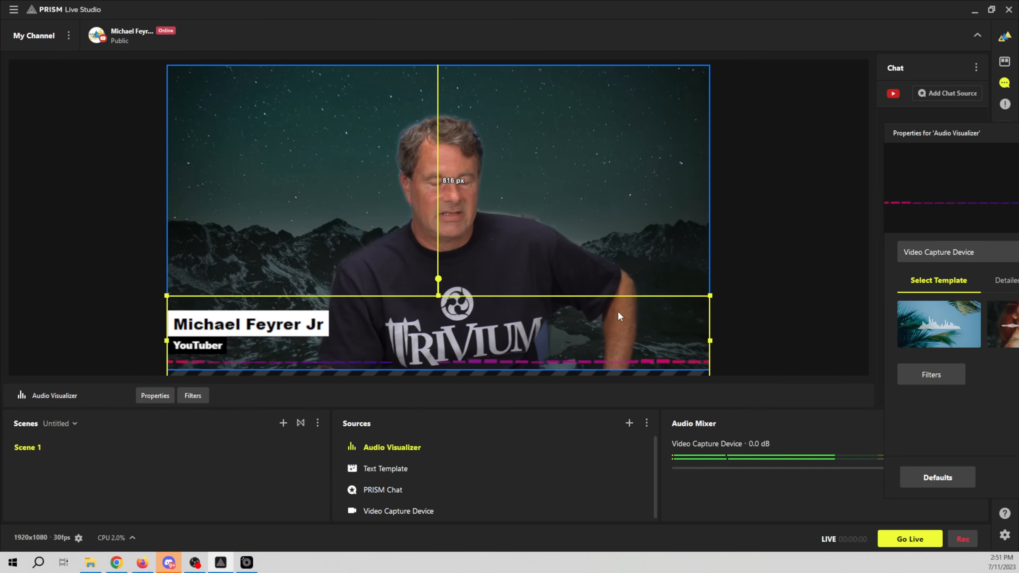
Nudge the audio visualizer down 8 pixels so its bars sit closer to the canvas's lower edge
key("Down")
key("Down")
key("Down")
key("Down")
key("Down")
key("Down")
key("Down")
key("Down")
Flip the audio visualizer vertically and move it up so its bars hang from the canvas's upper edge
right_click(493, 343)
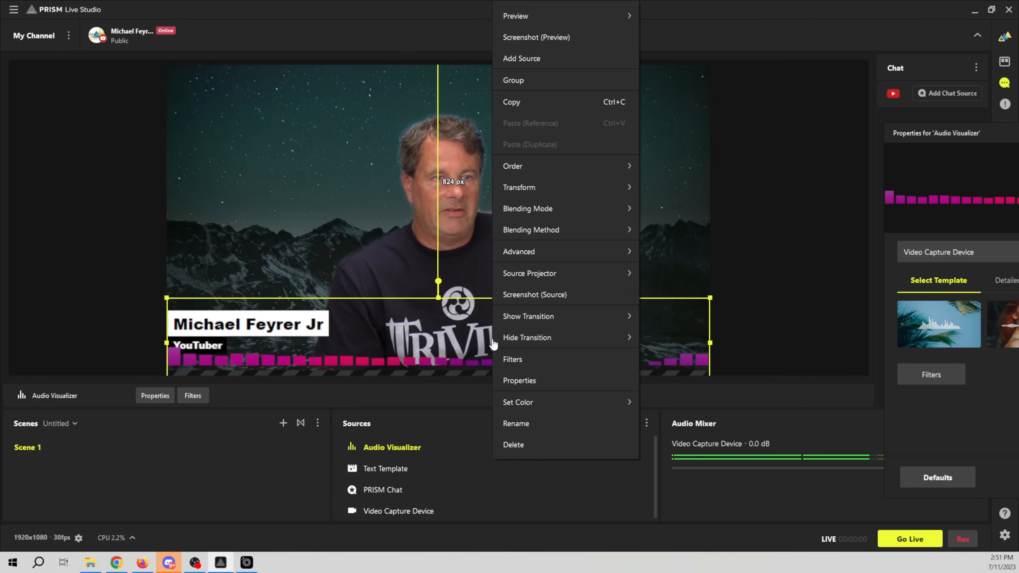
mouse_move(533, 328)
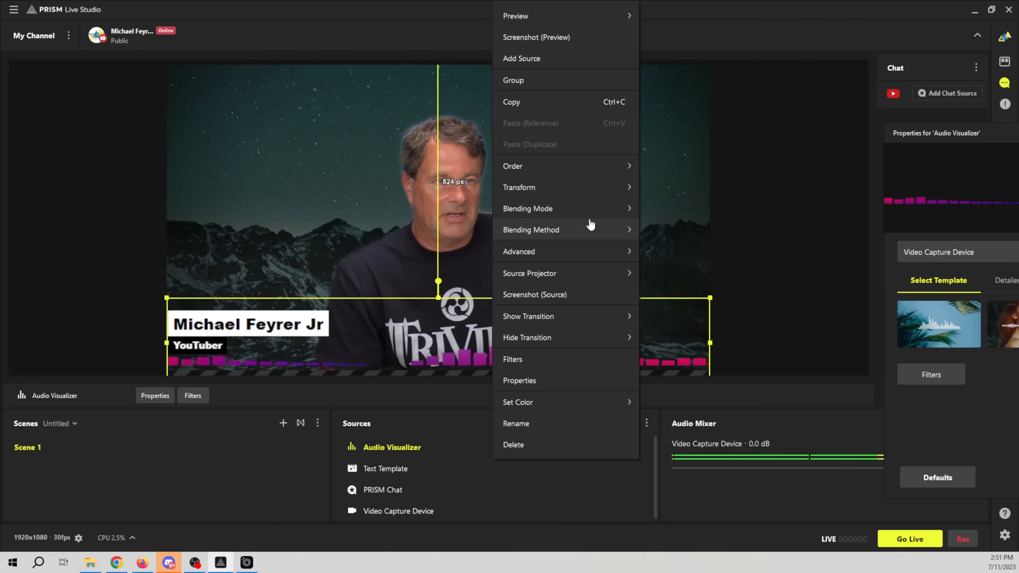
mouse_move(573, 193)
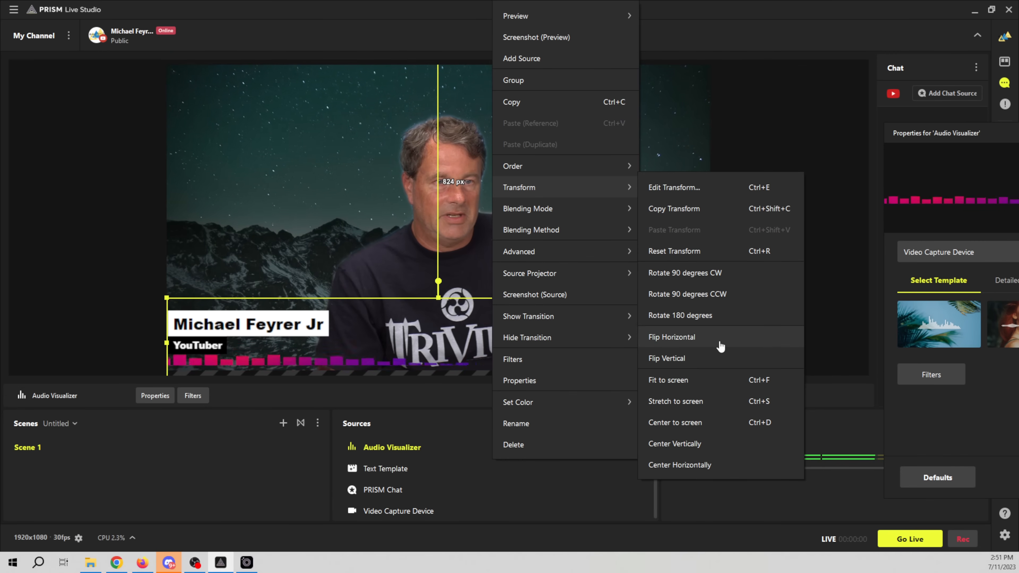
left_click(704, 358)
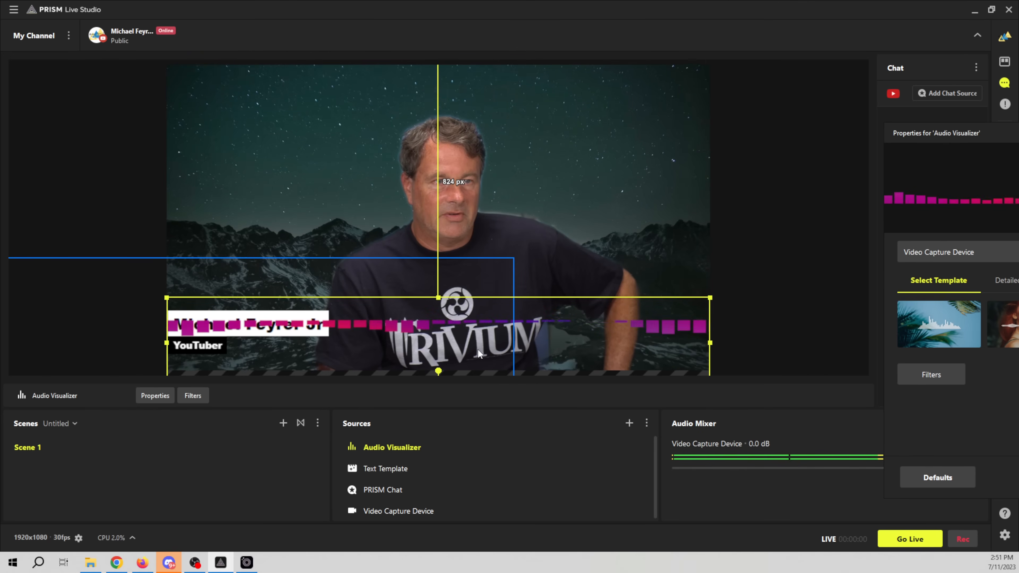
left_click_drag(451, 330, 443, 76)
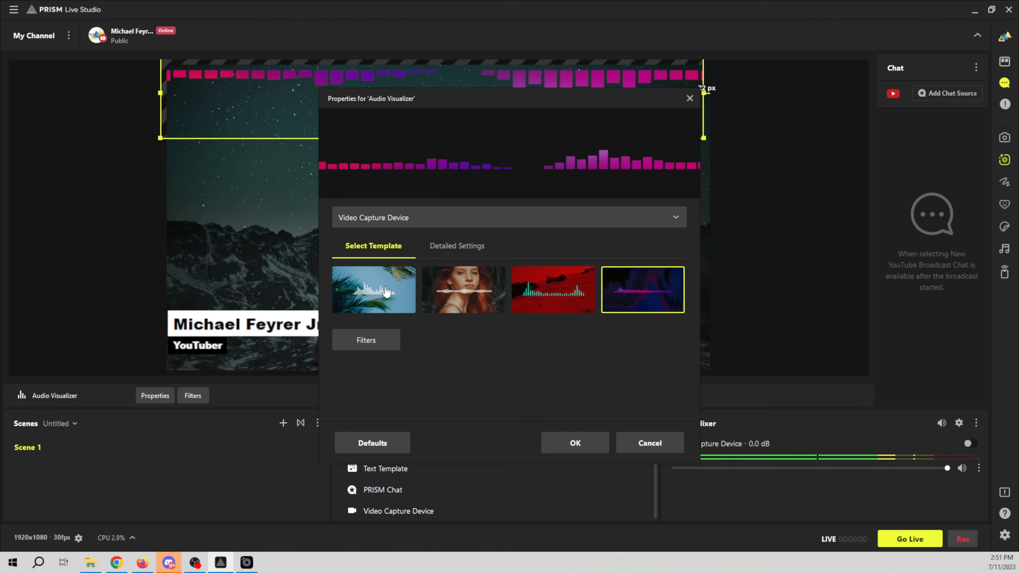
Apply the first template with white bars to the Audio Visualizer and align its frame with the canvas's upper edge
left_click(392, 294)
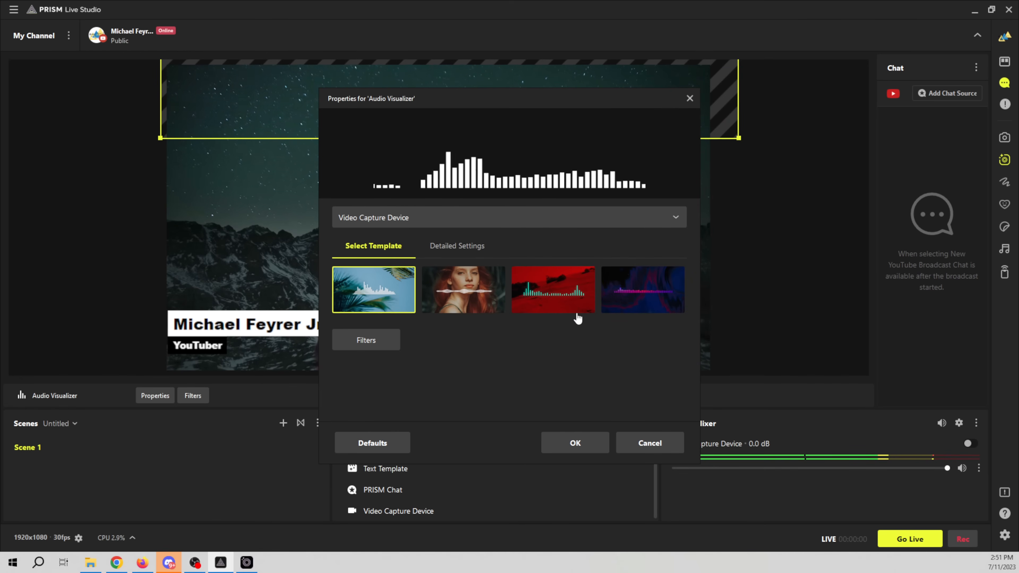
left_click_drag(483, 104, 823, 193)
left_click_drag(532, 126, 513, 224)
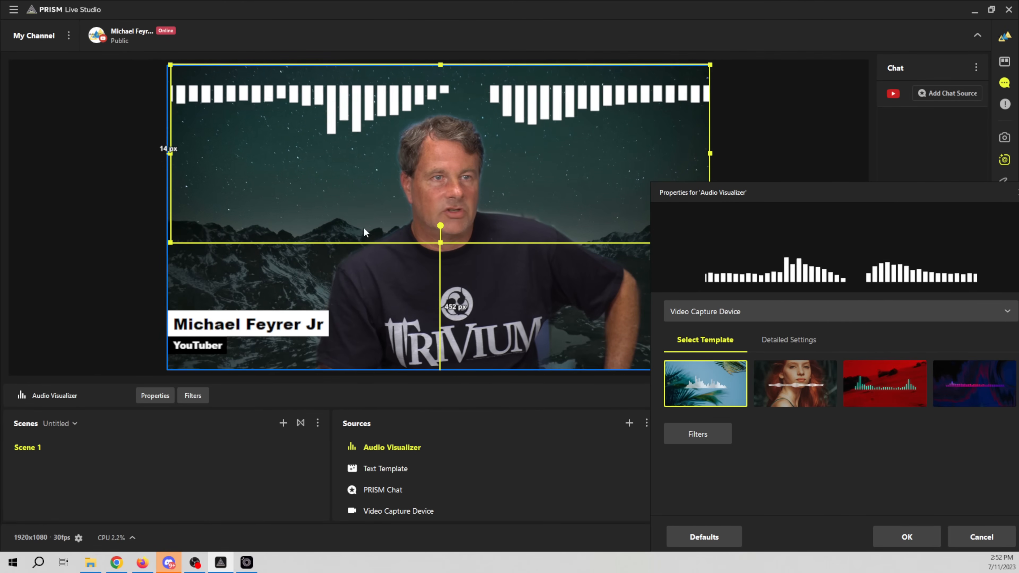
Switch the Audio Visualizer to the third template with teal bars and enable Mirror Graph in its detailed settings
left_click(966, 391)
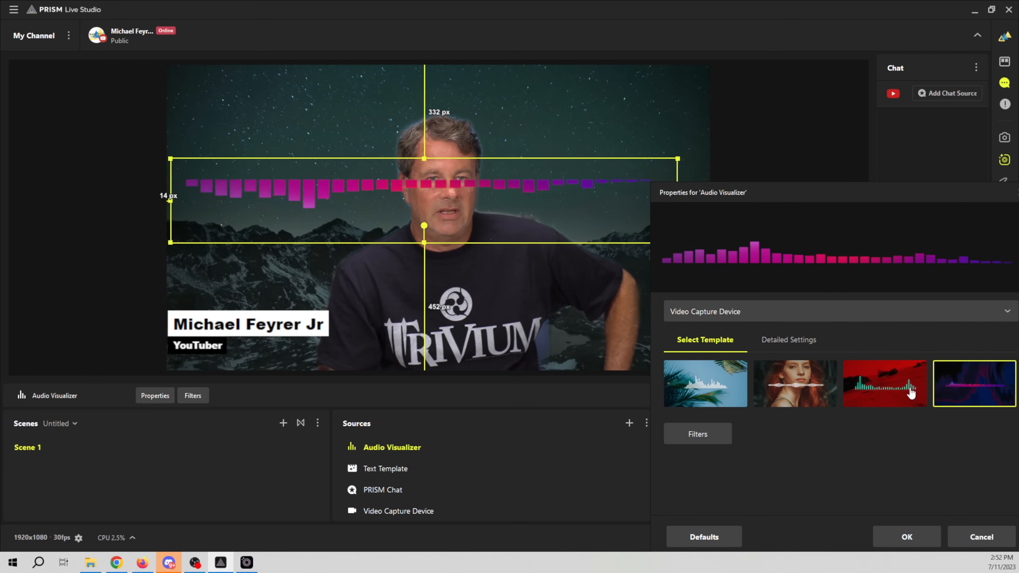
left_click(899, 393)
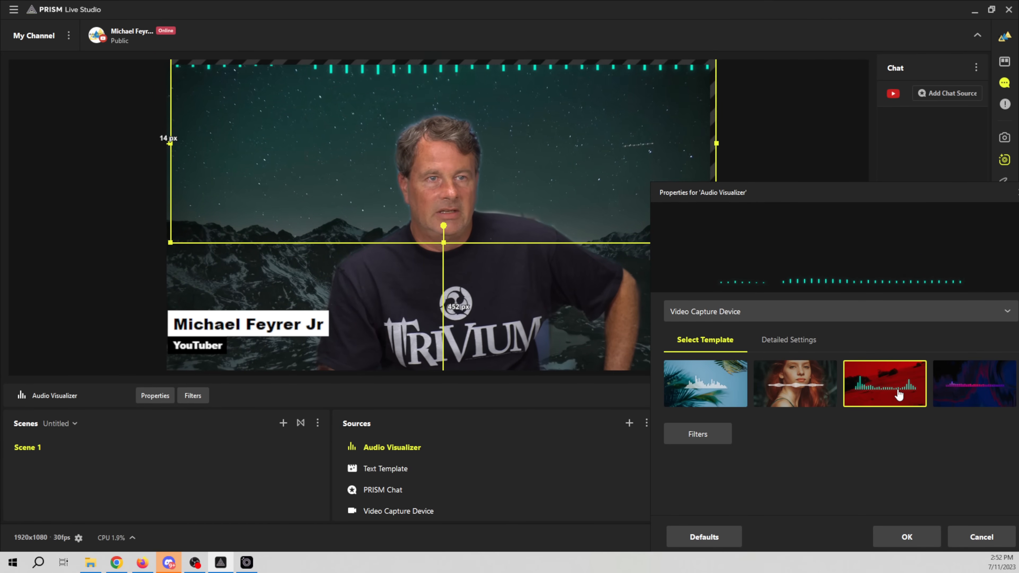
left_click(784, 341)
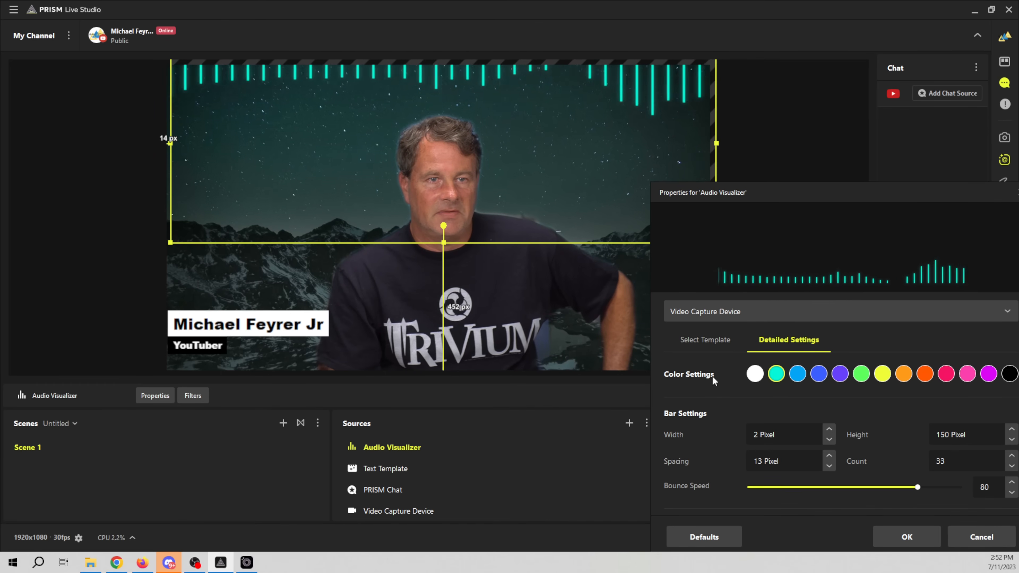
scroll(690, 377, "down", 2)
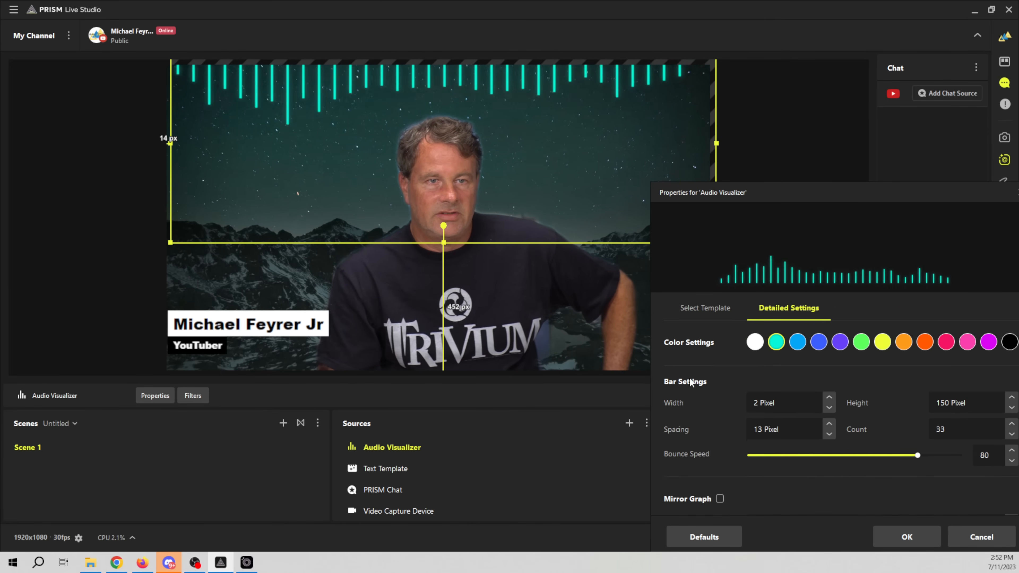
scroll(689, 378, "down", 1)
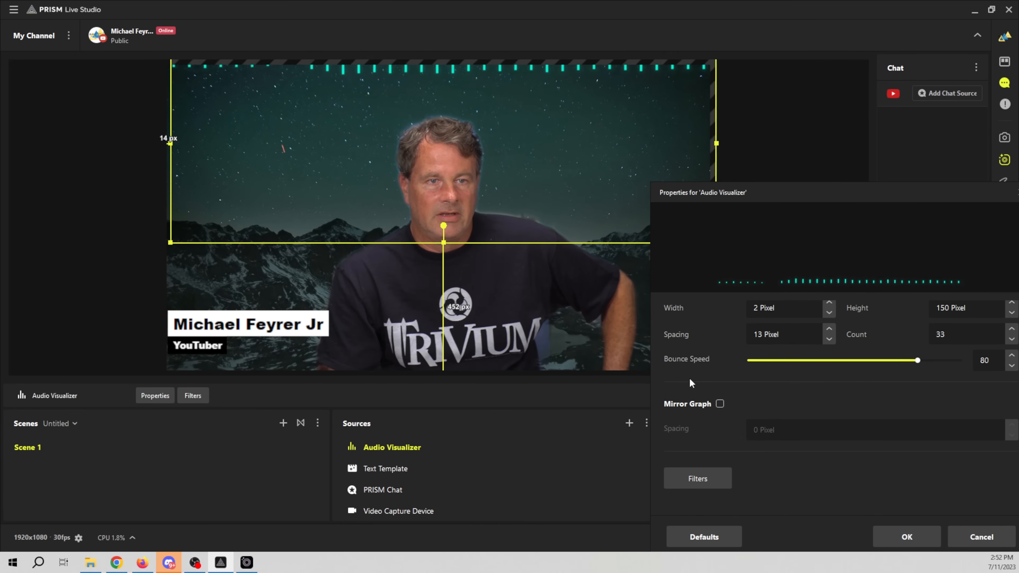
left_click(719, 436)
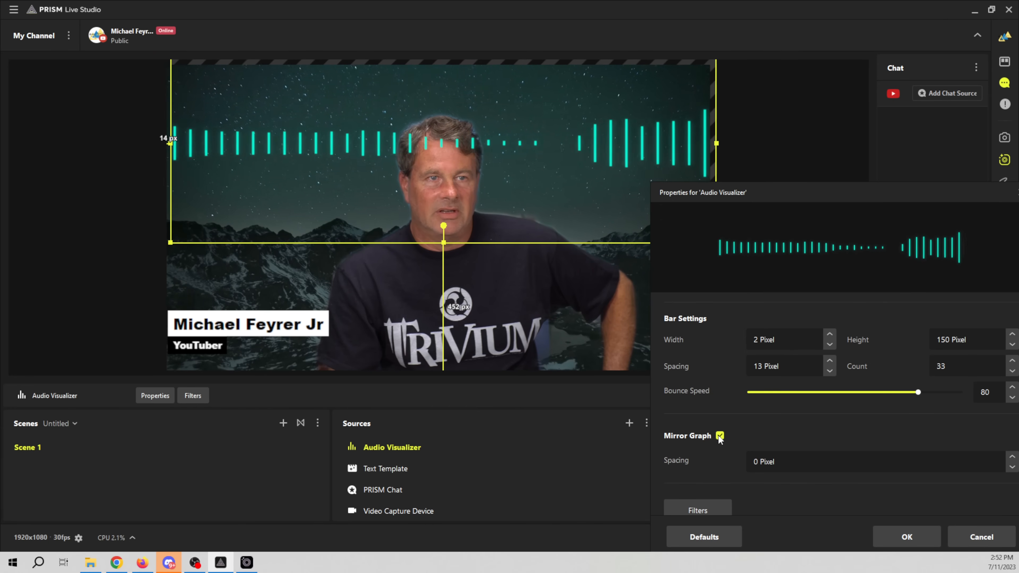